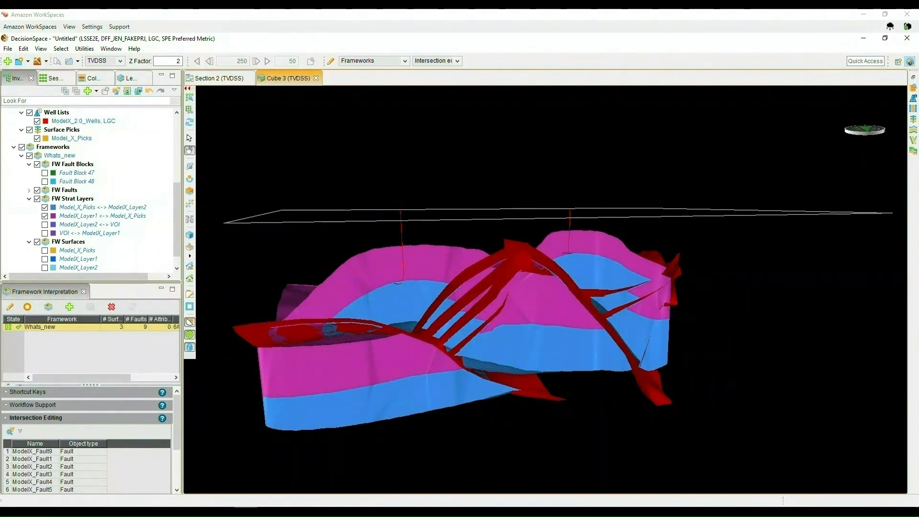
# - Open the Section 2 view and add horizons ModelX_Layer1 and ModelX_Layer2 to a new framework, then minimize its workspace
pyautogui.click(211, 80)
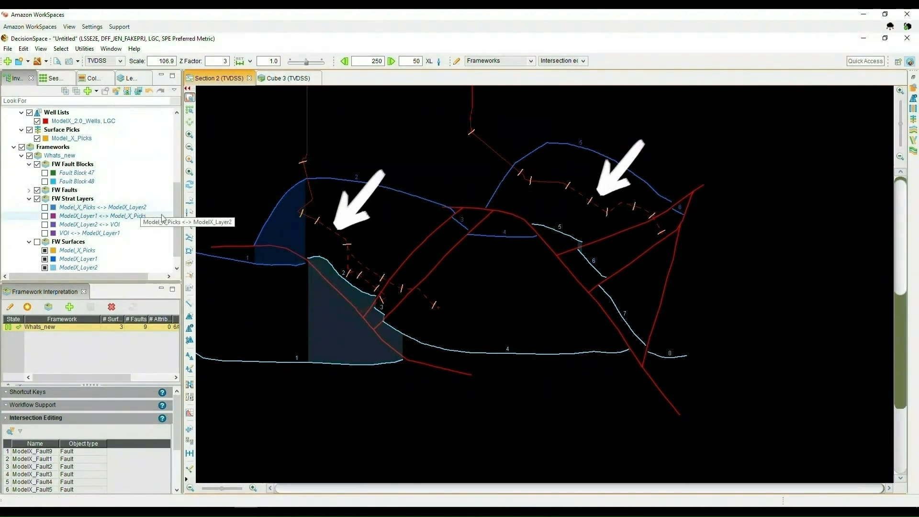
pyautogui.moveTo(178, 196); pyautogui.dragTo(175, 183)
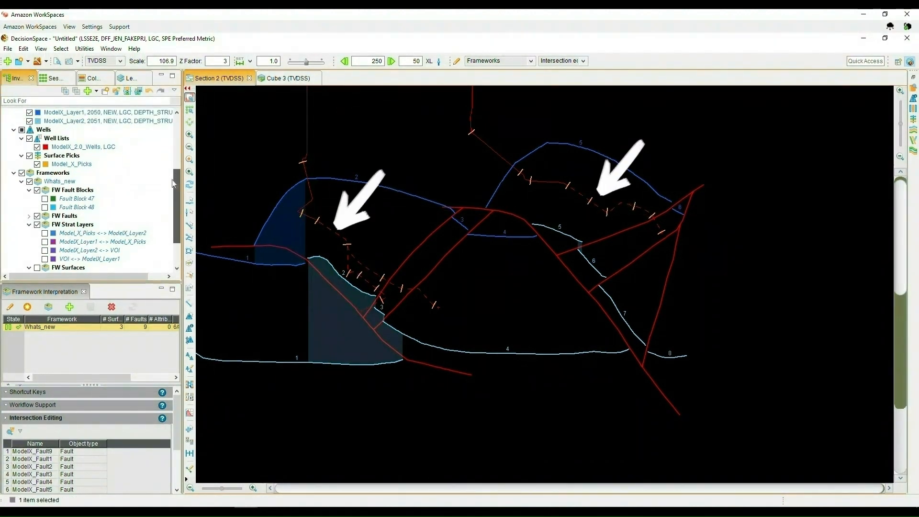
pyautogui.keyDown('ctrl'); pyautogui.click(88, 120); pyautogui.keyUp('ctrl')
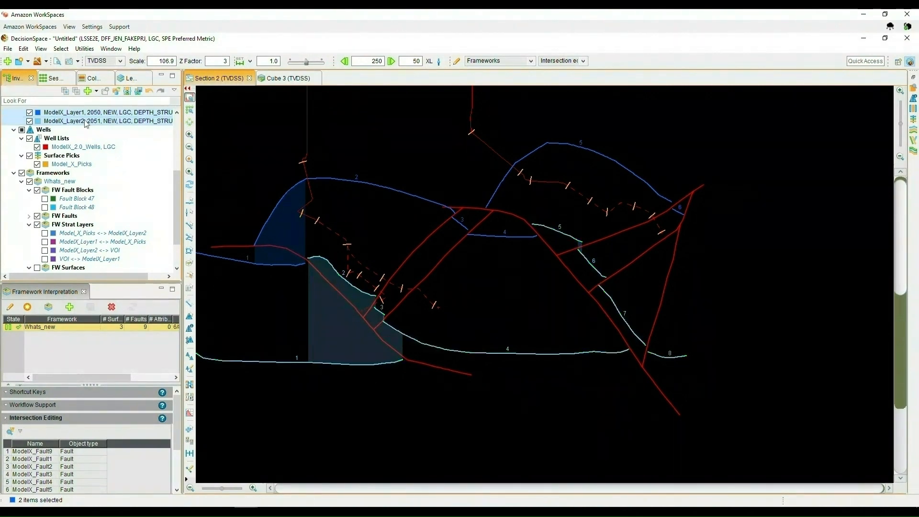
pyautogui.rightClick(85, 121)
pyautogui.moveTo(135, 264)
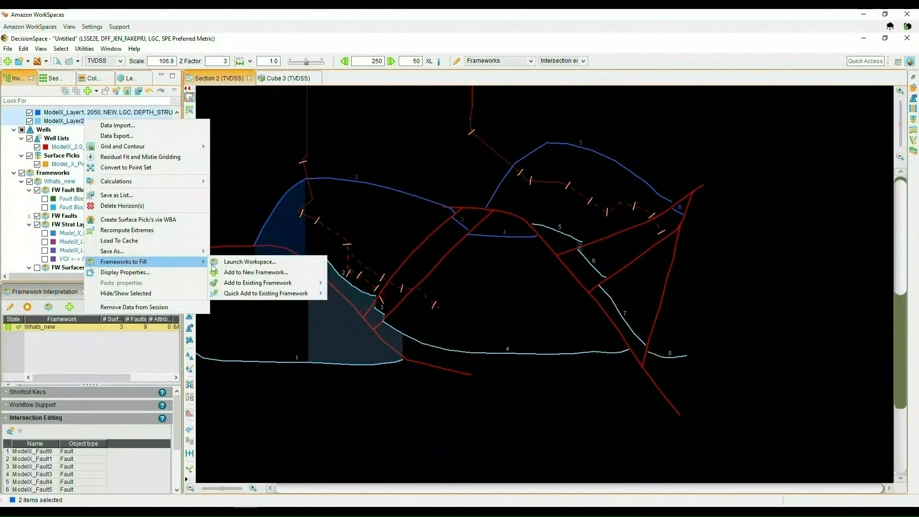
pyautogui.click(228, 277)
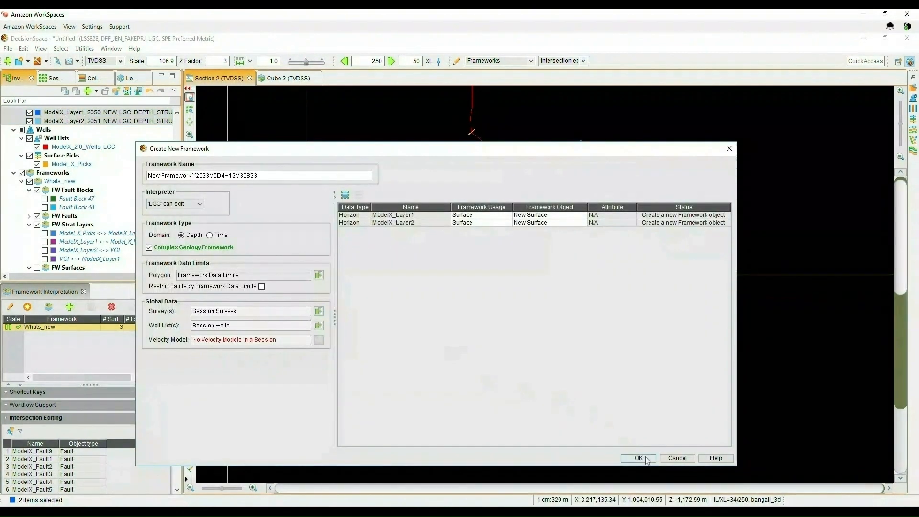
pyautogui.click(642, 458)
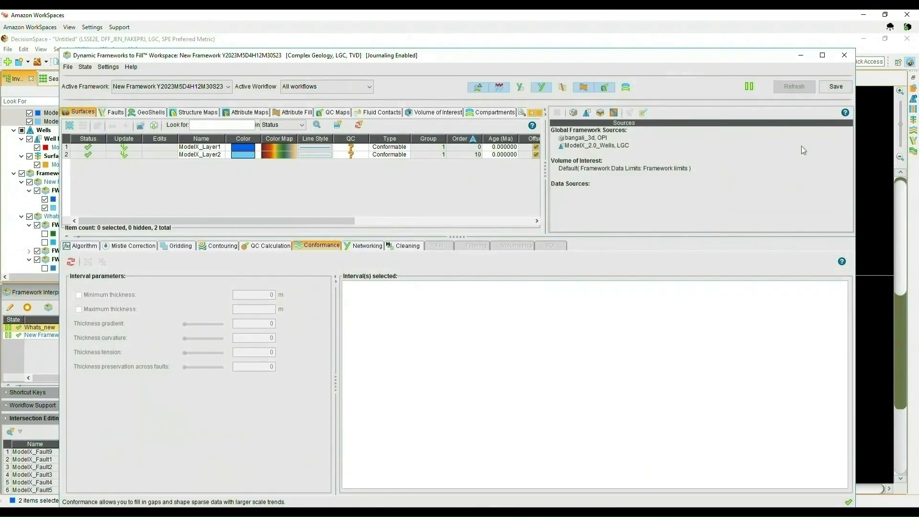
pyautogui.click(801, 57)
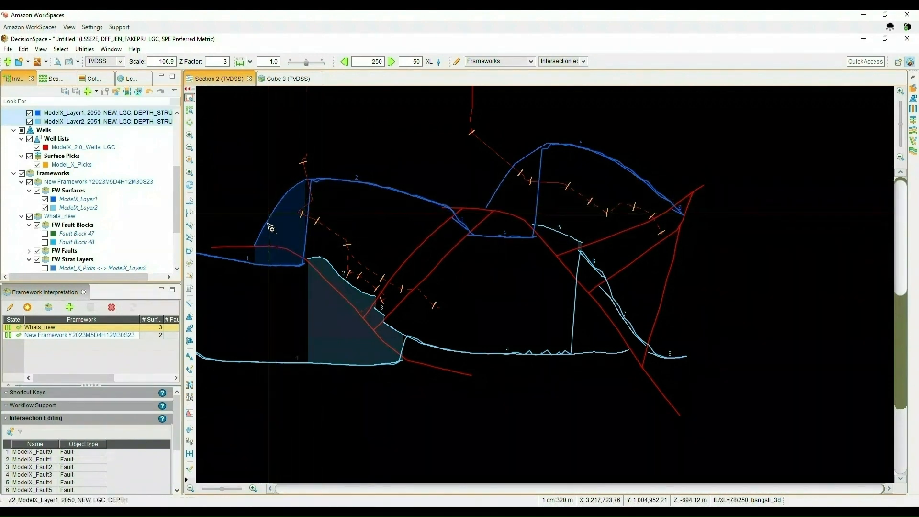
# - Add faults ModelX_Fault1 through ModelX_Fault9 to the existing New Framework Y2023M5D4H12M30S23
pyautogui.scroll(5, 171, 127)
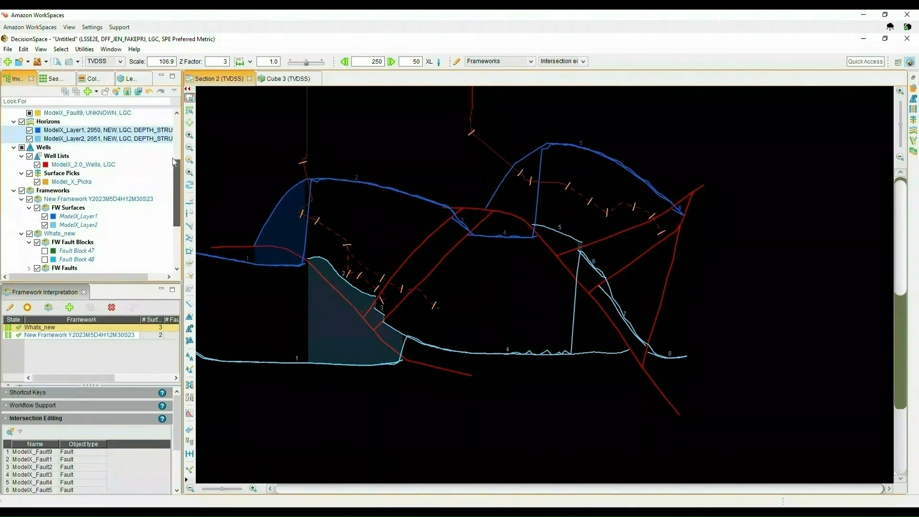
pyautogui.click(110, 147)
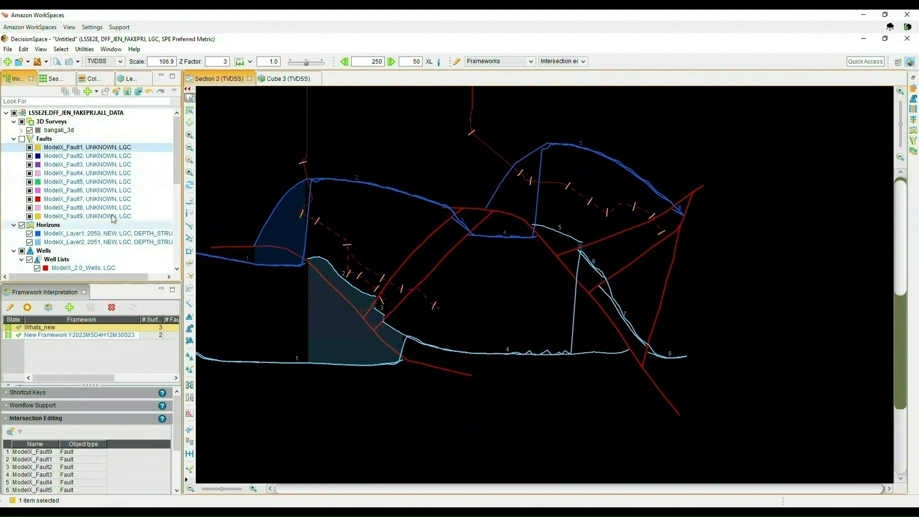
pyautogui.keyDown('shift'); pyautogui.click(113, 216); pyautogui.keyUp('shift')
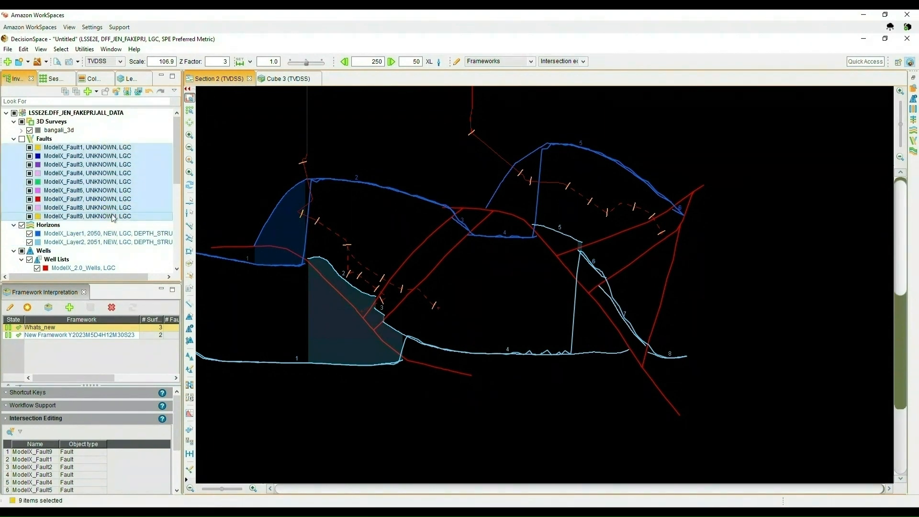
pyautogui.rightClick(114, 217)
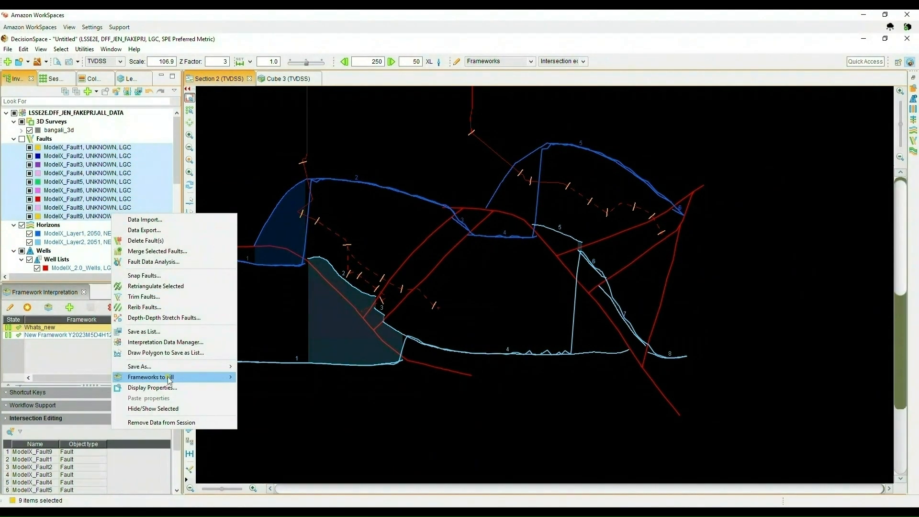
pyautogui.moveTo(170, 377)
pyautogui.moveTo(259, 398)
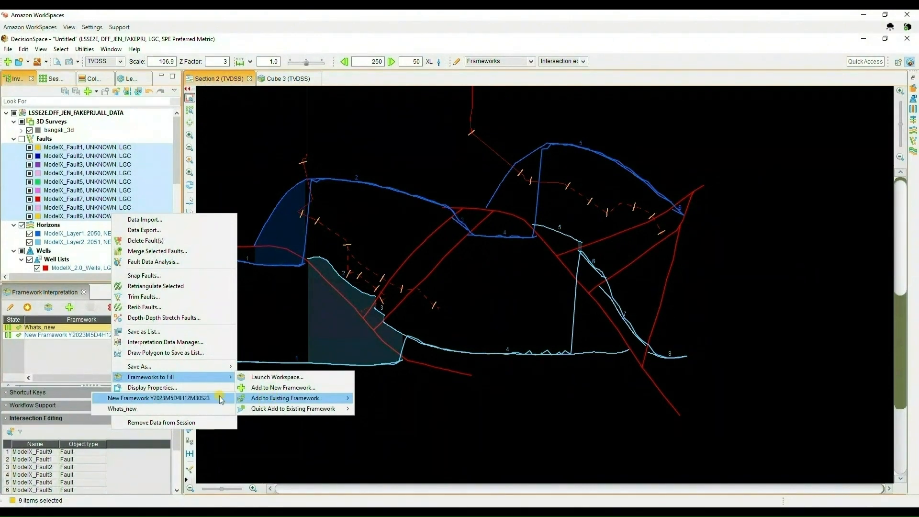
pyautogui.click(225, 399)
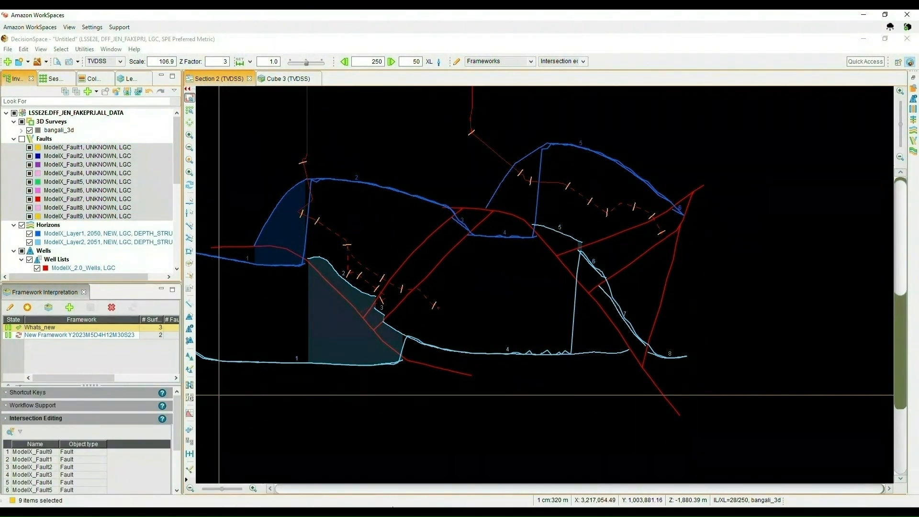
# - Select the new framework and open its Frameworks to Fill workspace to review it
pyautogui.click(20, 337)
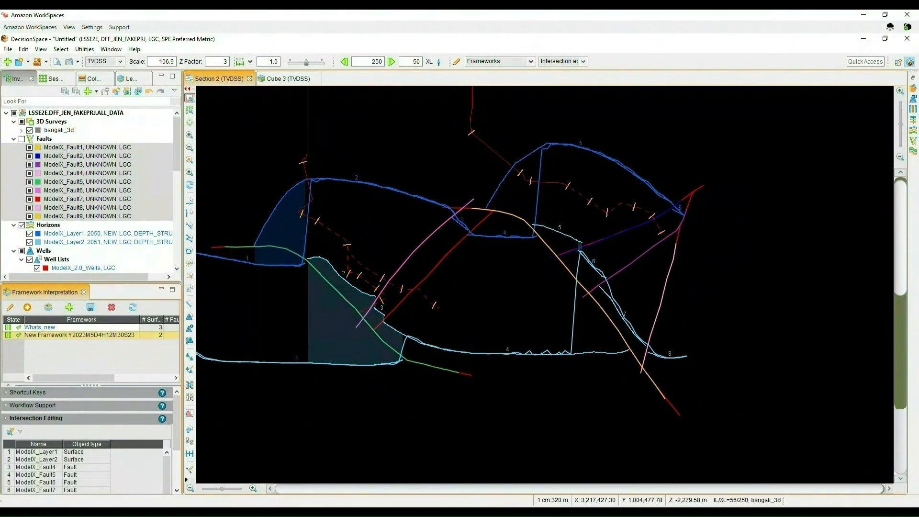
pyautogui.click(246, 513)
pyautogui.click(278, 488)
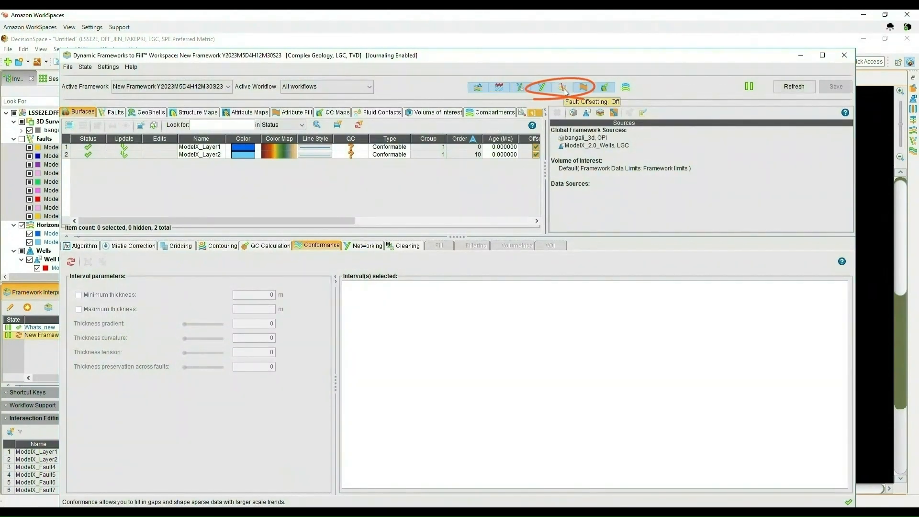
pyautogui.click(803, 56)
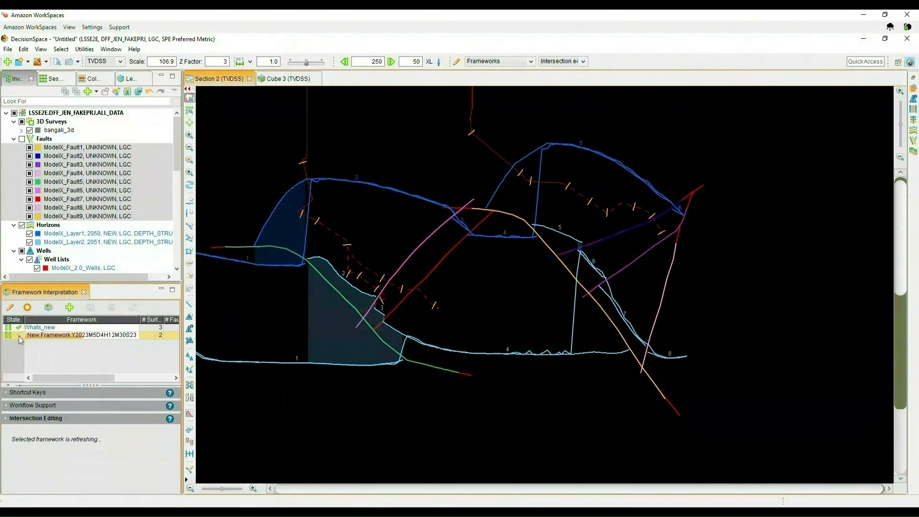
# - Toggle the original horizons on and off to compare, leaving ModelX_Layer1 and ModelX_Layer2 hidden
pyautogui.click(30, 233)
pyautogui.click(30, 242)
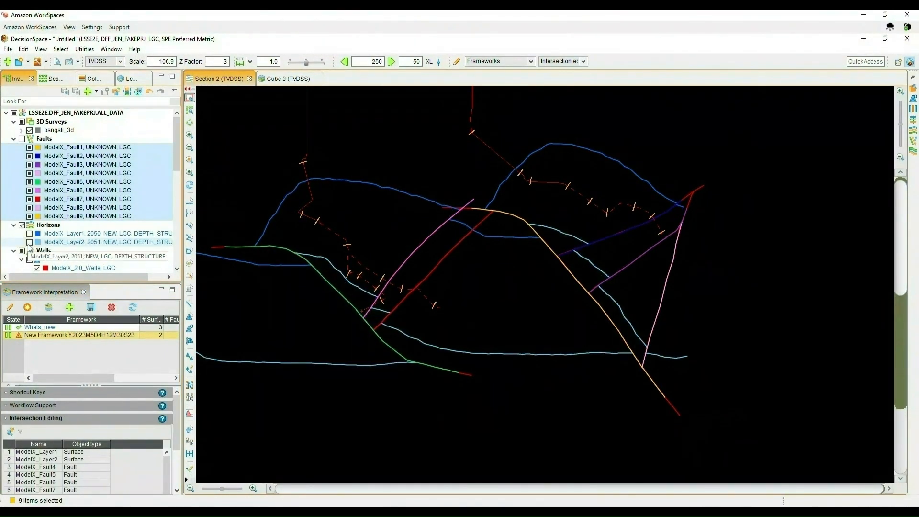
pyautogui.click(30, 242)
pyautogui.click(30, 234)
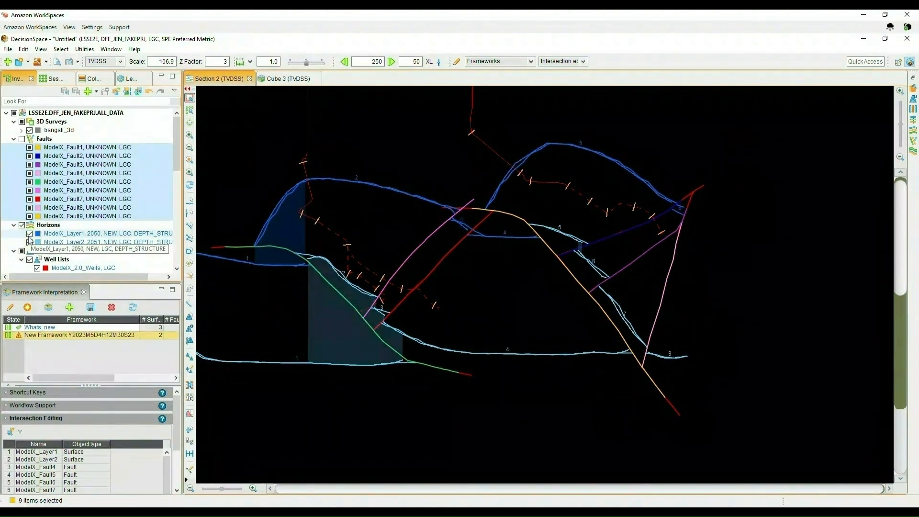
pyautogui.click(30, 234)
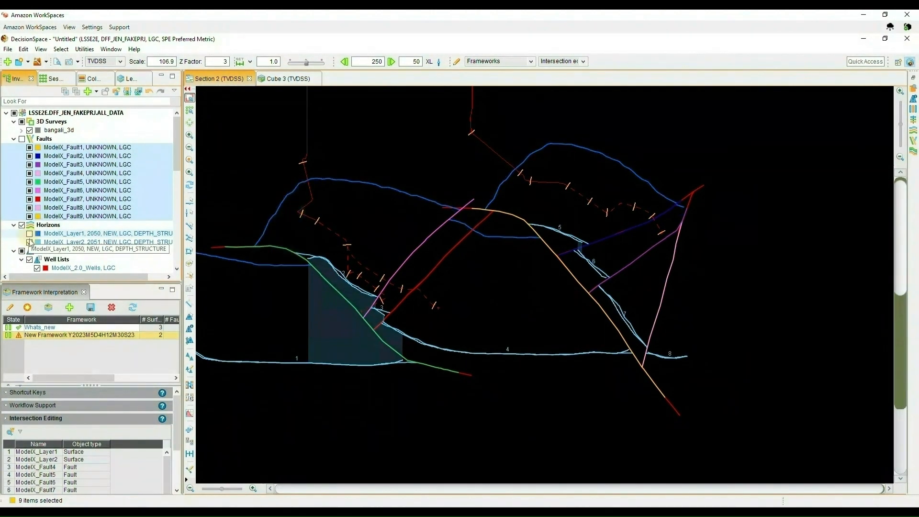
pyautogui.click(30, 242)
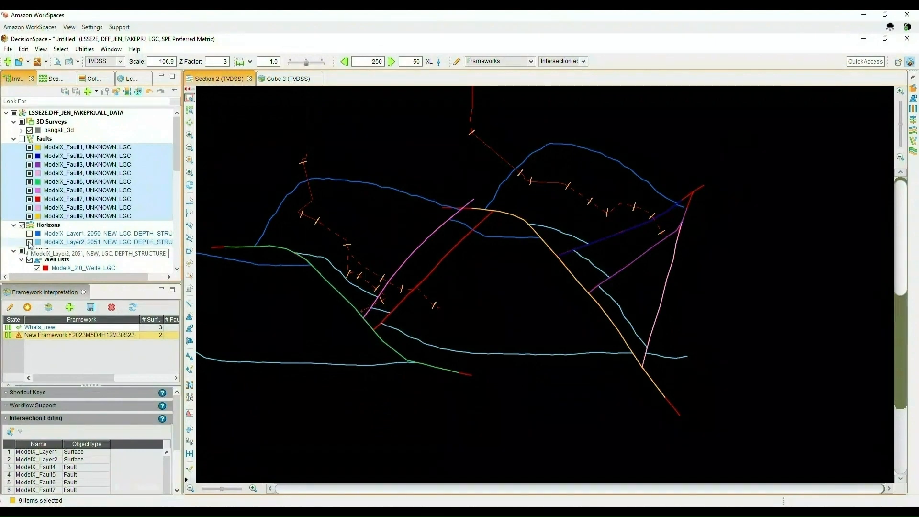
# - Add the Model_X_Picks surface picks to the new framework as a new surface
pyautogui.scroll(-3, 30, 244)
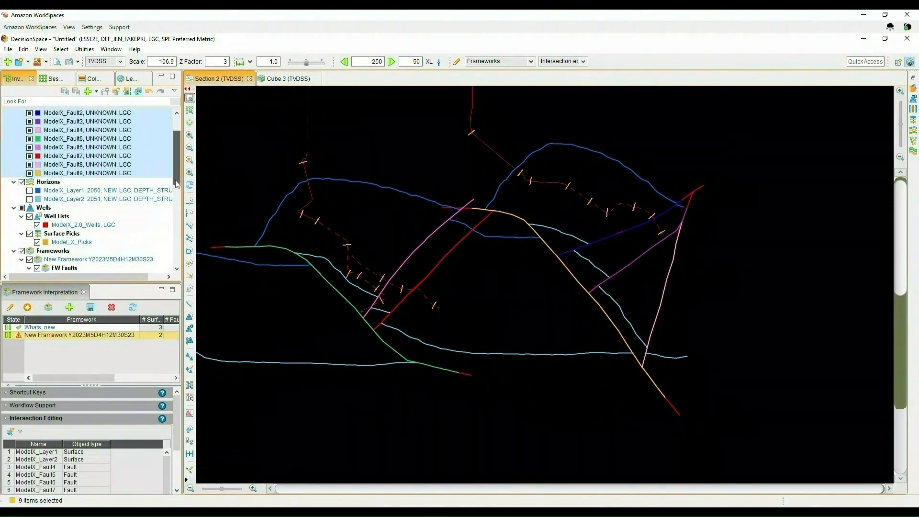
pyautogui.click(73, 242)
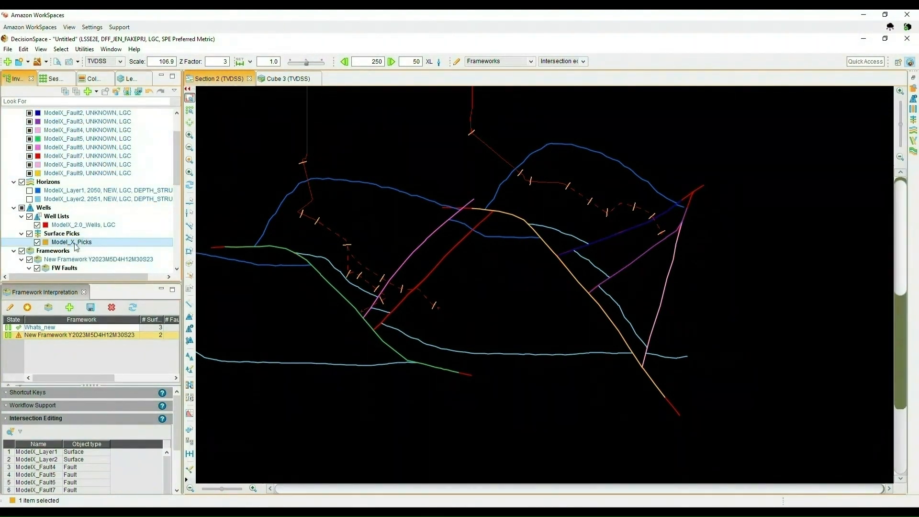
pyautogui.rightClick(74, 244)
pyautogui.moveTo(136, 357)
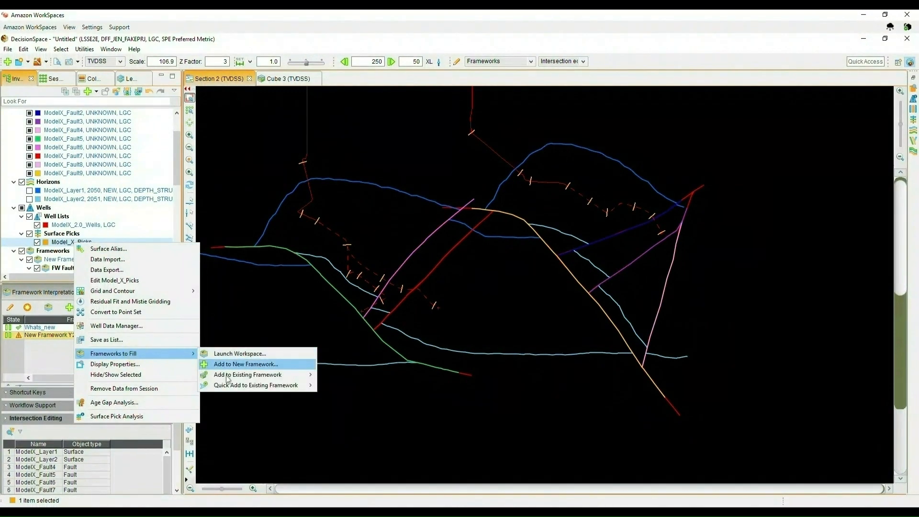
pyautogui.moveTo(226, 375)
pyautogui.click(159, 377)
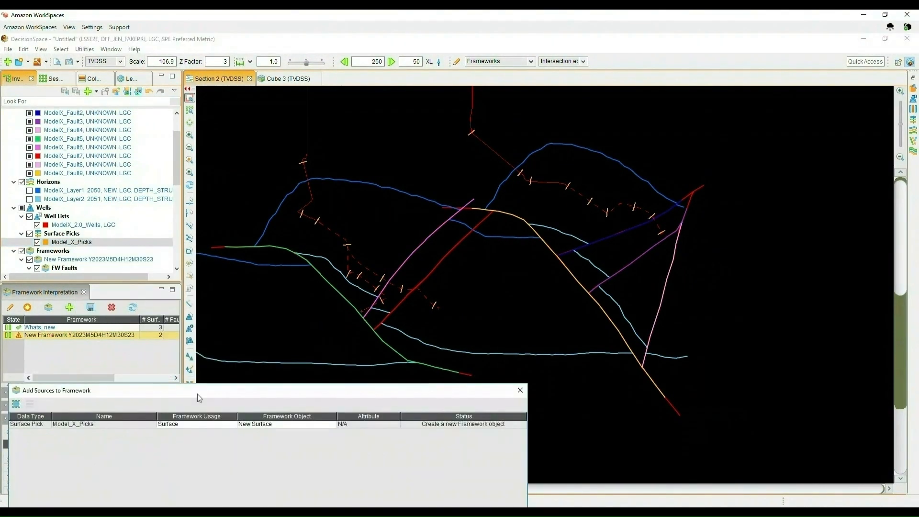
pyautogui.click(407, 501)
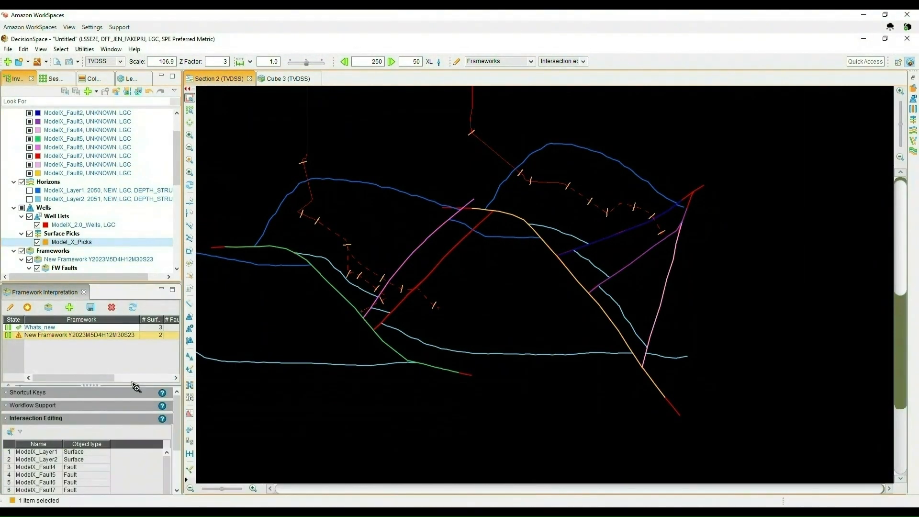
# - Open the framework workspace and set a minimum thickness of 150 m for the ModelX_Layer1 to Model_X_Picks interval
pyautogui.click(19, 338)
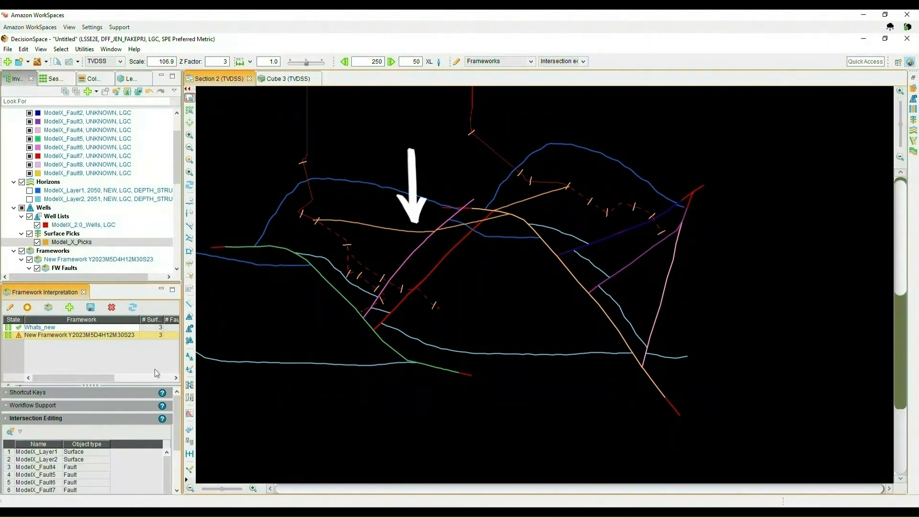
pyautogui.moveTo(246, 511)
pyautogui.click(297, 469)
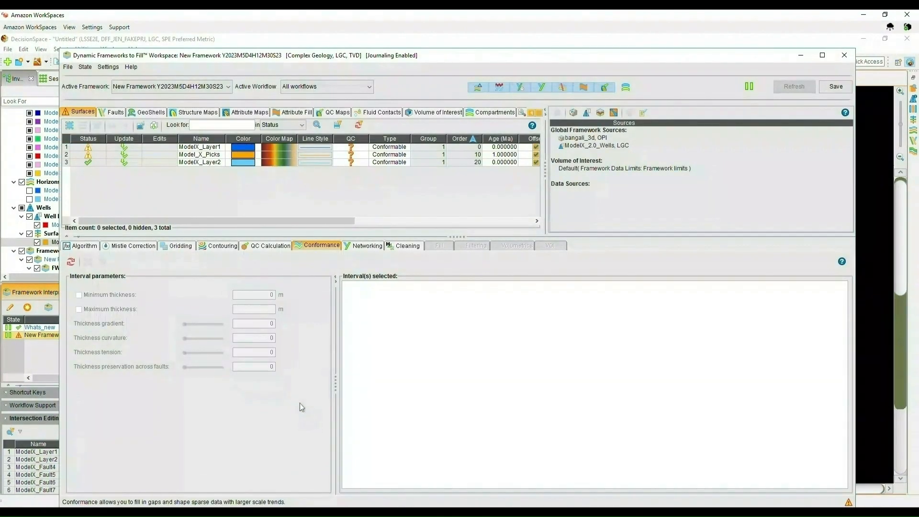
pyautogui.click(216, 147)
pyautogui.keyDown('shift'); pyautogui.click(214, 155); pyautogui.keyUp('shift')
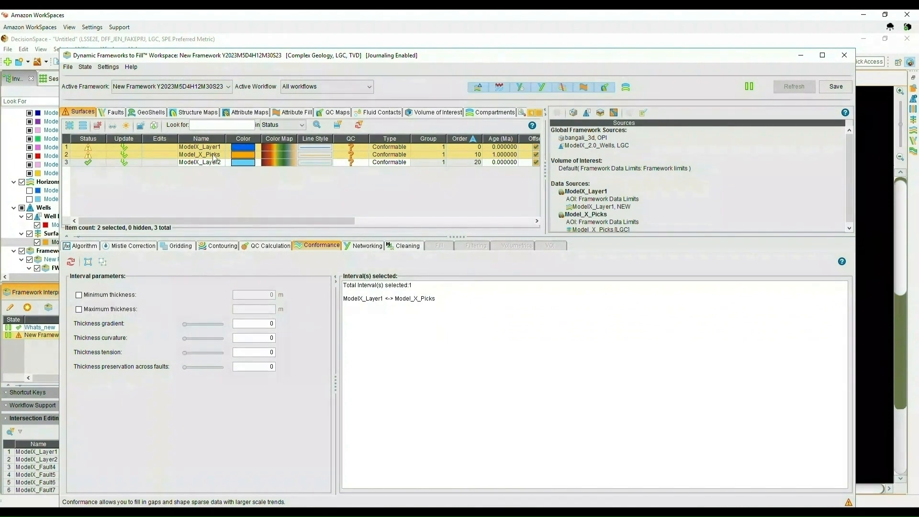
pyautogui.click(79, 295)
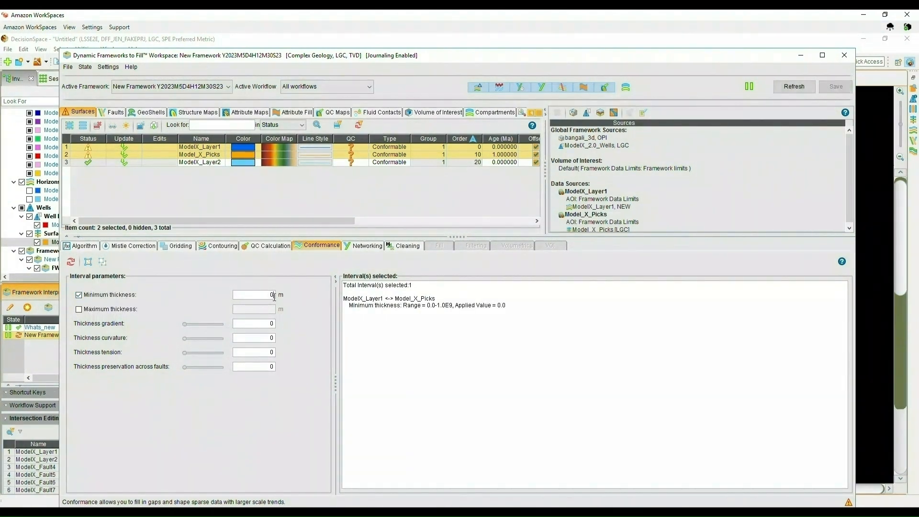
pyautogui.press('BackSpace')
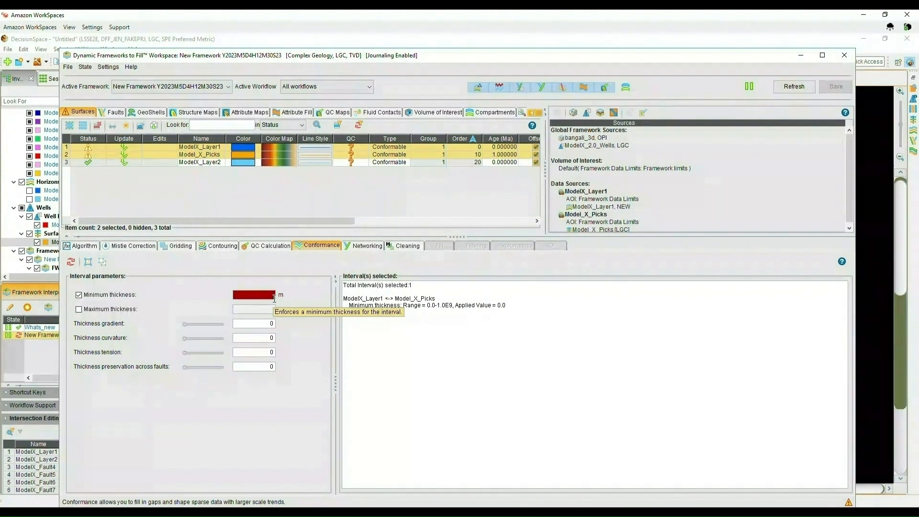
pyautogui.write('150')
# - Set a minimum thickness of 10 m for the Model_X_Picks to ModelX_Layer2 interval, refresh the framework and minimize the workspace
pyautogui.click(217, 156)
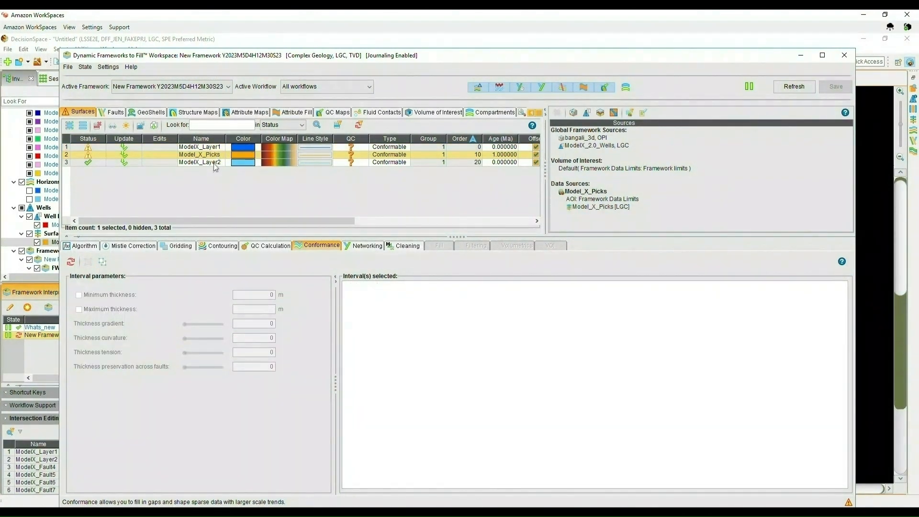
pyautogui.keyDown('ctrl'); pyautogui.click(215, 163); pyautogui.keyUp('ctrl')
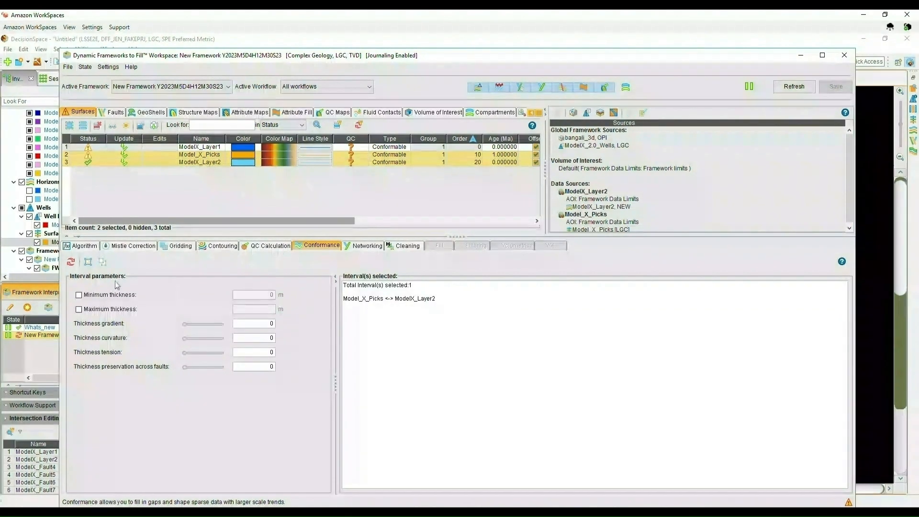
pyautogui.click(274, 295)
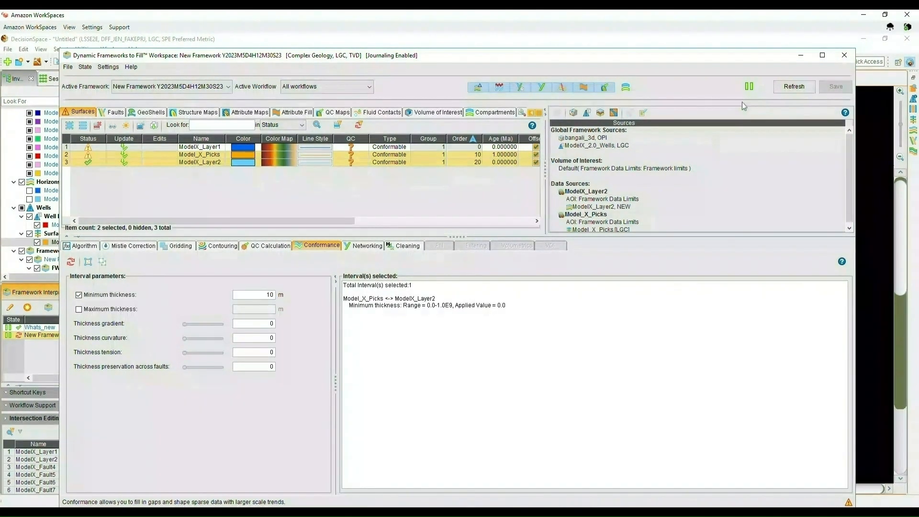
pyautogui.click(787, 89)
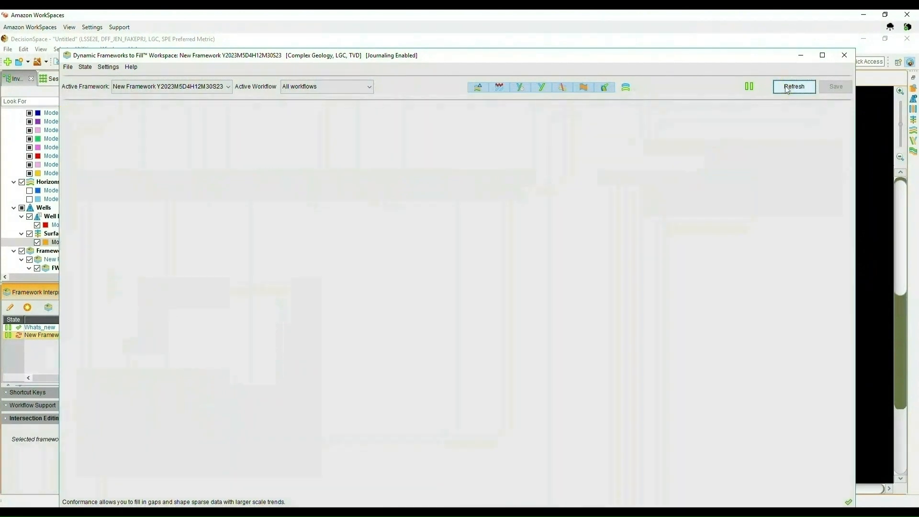
pyautogui.click(800, 56)
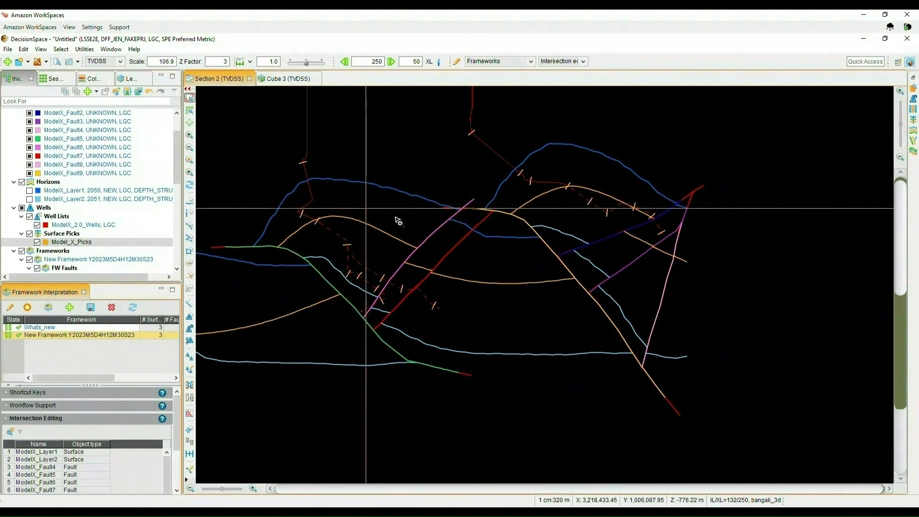
# - Reopen the framework workspace, mark ModelX_Layer1 and ModelX_Layer2 as primary surfaces in the algorithm parameters, and minimize it
pyautogui.click(246, 513)
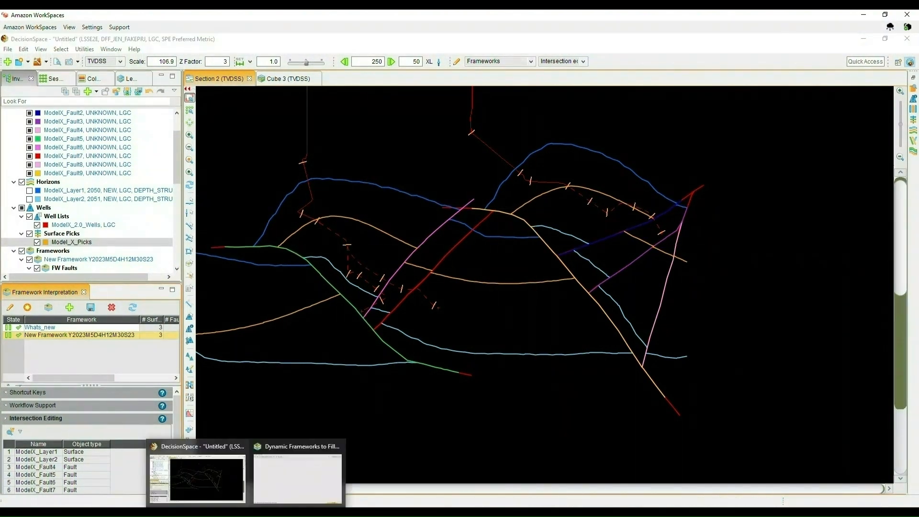
pyautogui.click(280, 498)
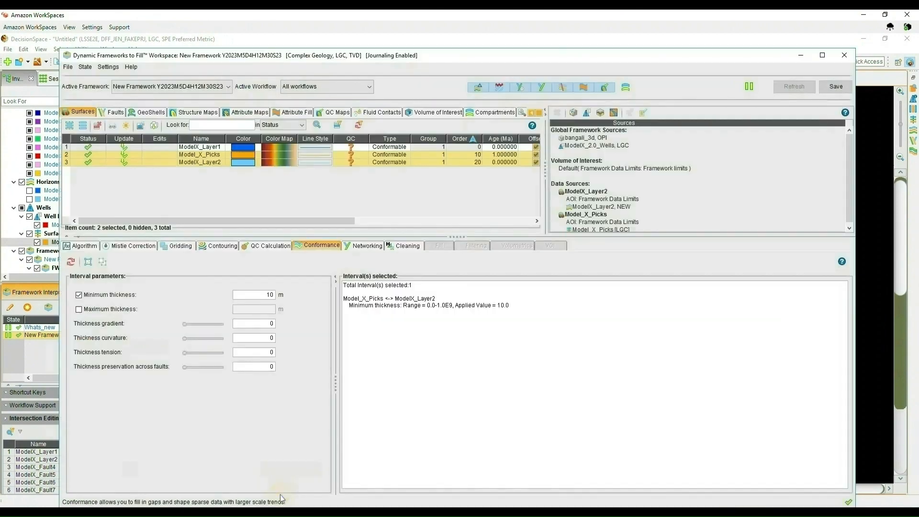
pyautogui.click(202, 148)
pyautogui.click(83, 245)
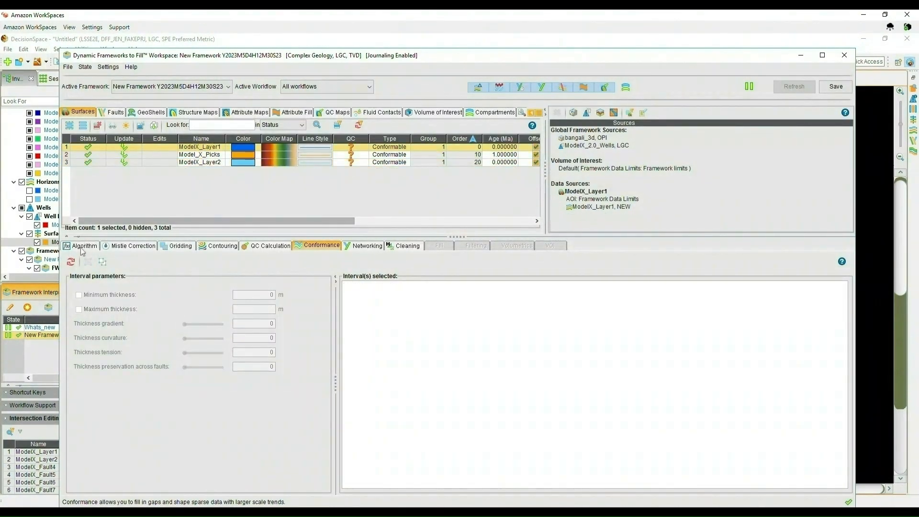
pyautogui.click(196, 348)
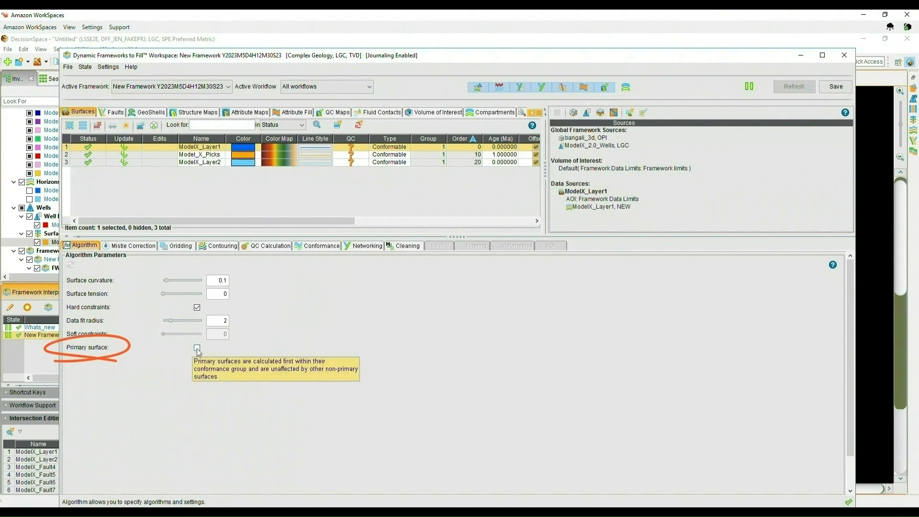
pyautogui.click(201, 163)
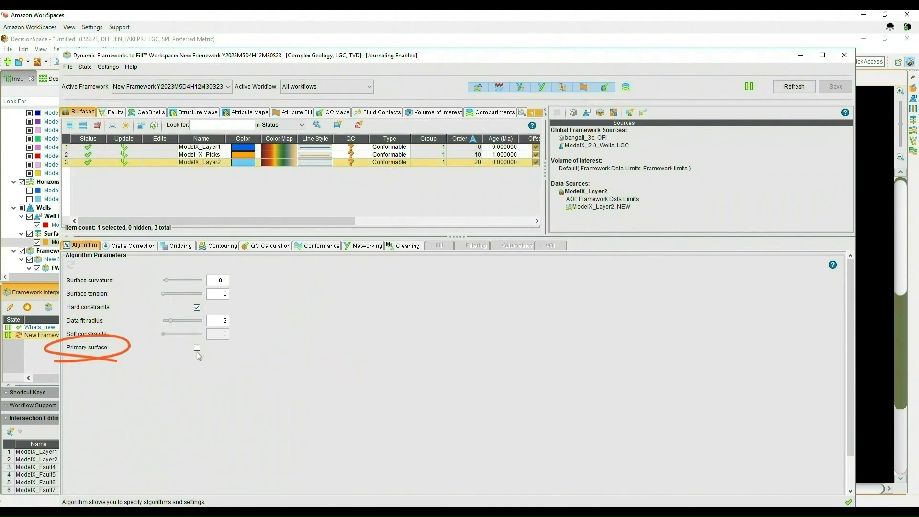
pyautogui.click(197, 348)
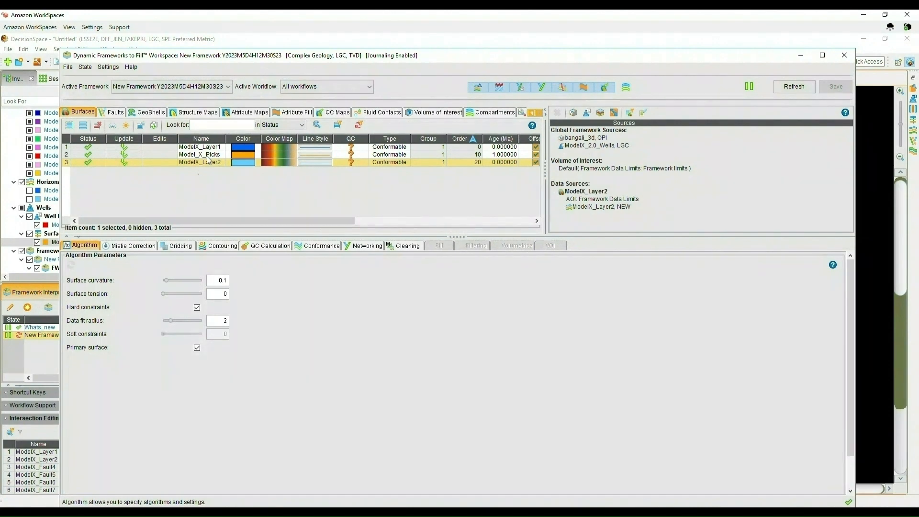
pyautogui.click(804, 55)
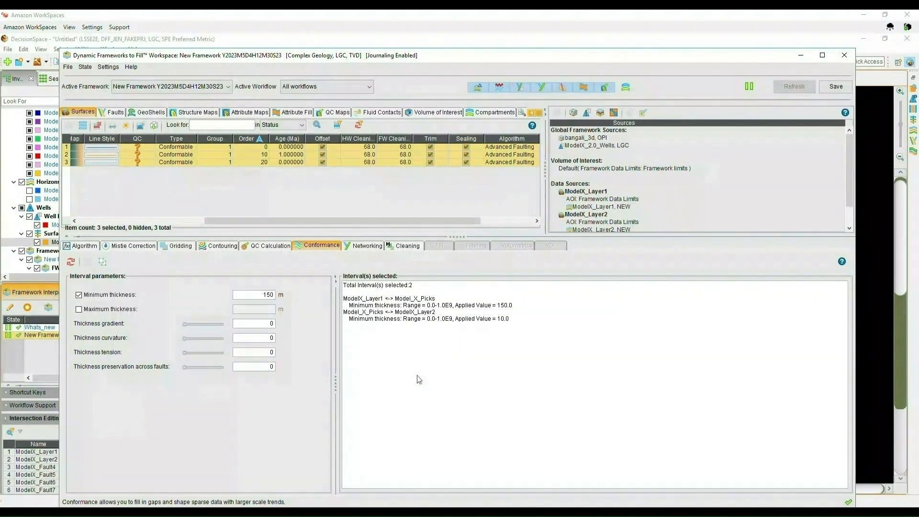
# - Set the thickness gradient to 0.5 for both conformance intervals, refresh the framework and minimize the workspace
pyautogui.doubleClick(263, 328)
pyautogui.write('0.5')
pyautogui.press('Return')
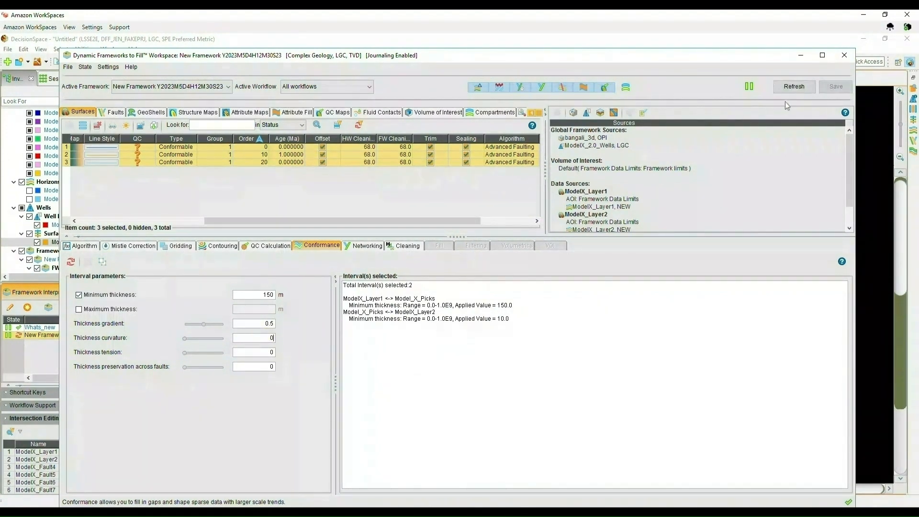
pyautogui.click(793, 87)
pyautogui.click(801, 56)
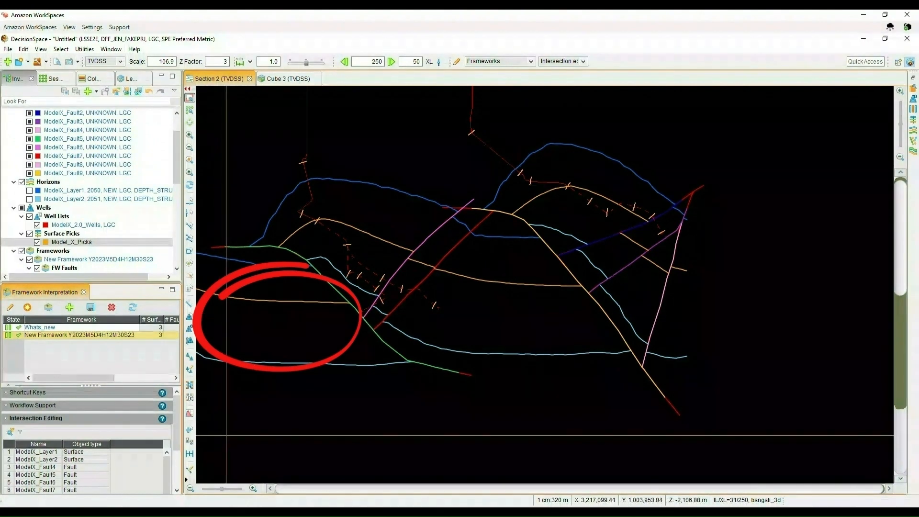
# - Reopen the workspace, set the thickness curvature to 0.65 for both intervals, refresh the framework and minimize the workspace
pyautogui.click(277, 496)
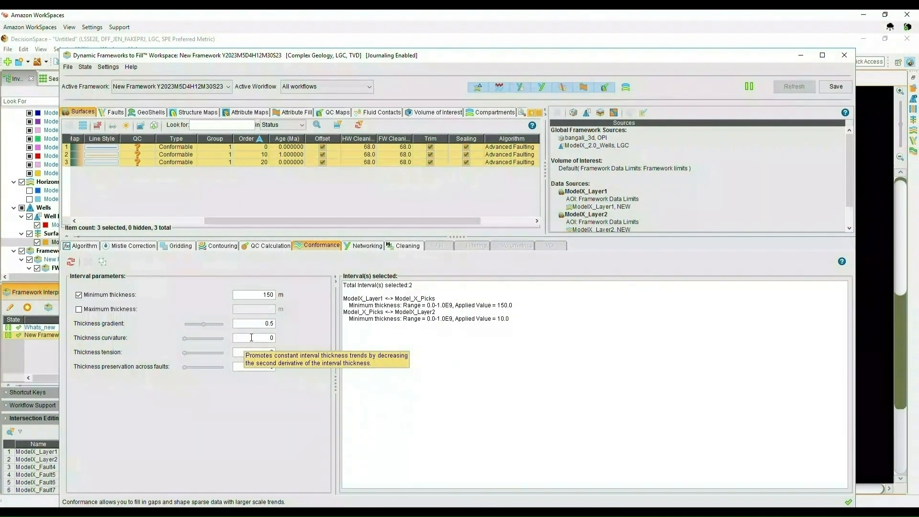
pyautogui.doubleClick(255, 339)
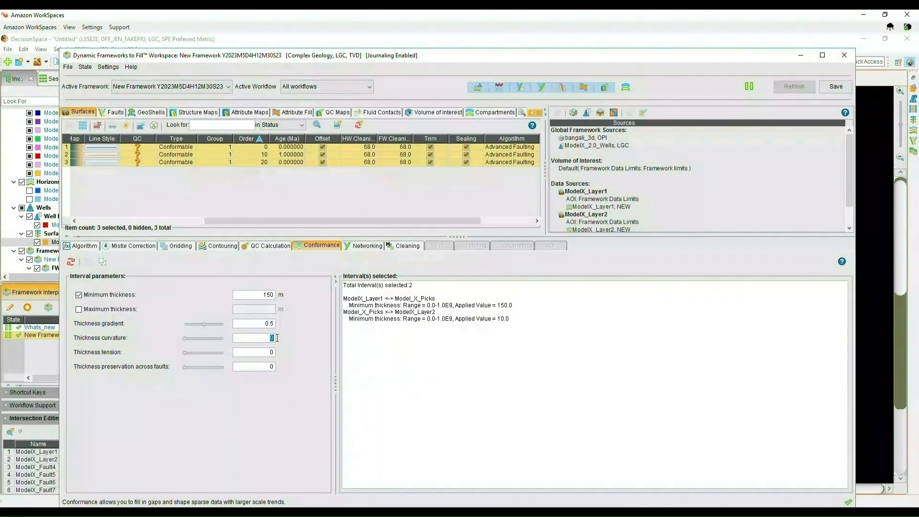
pyautogui.write('0.')
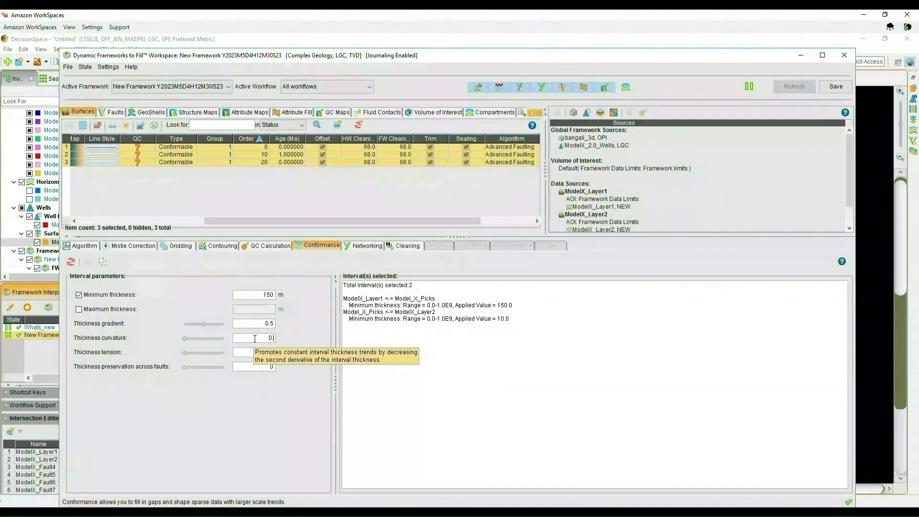
pyautogui.write('65')
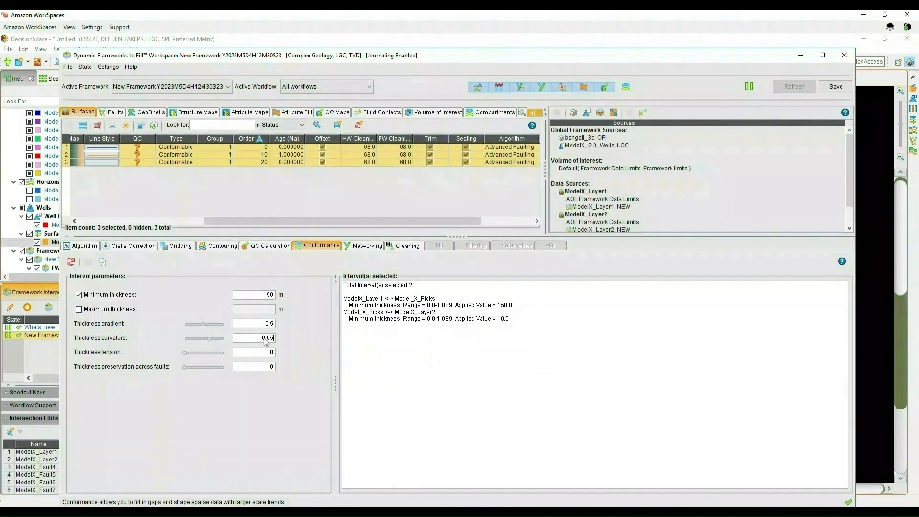
pyautogui.click(833, 87)
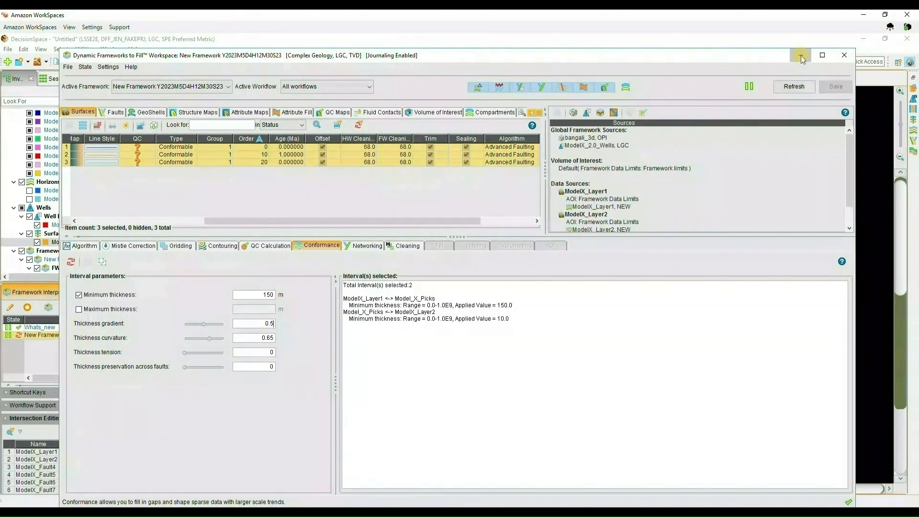
pyautogui.click(801, 56)
pyautogui.click(19, 336)
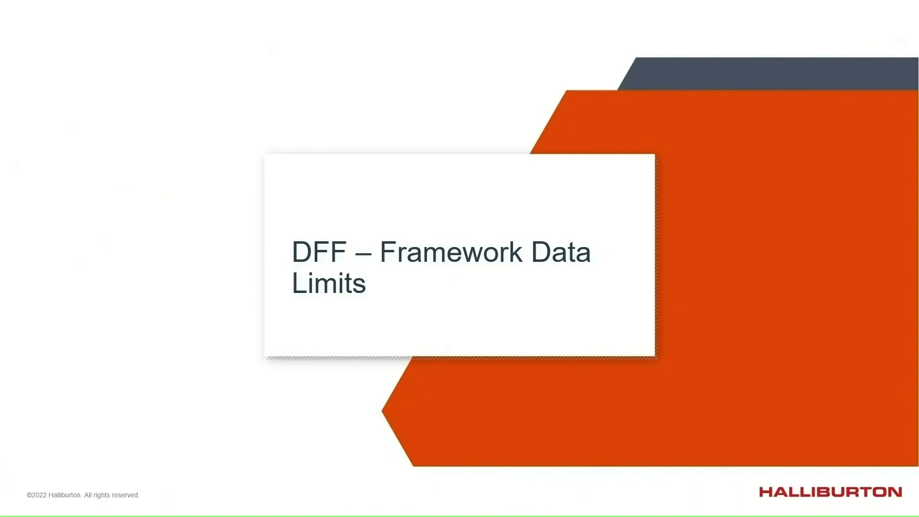
pyautogui.press('Right')
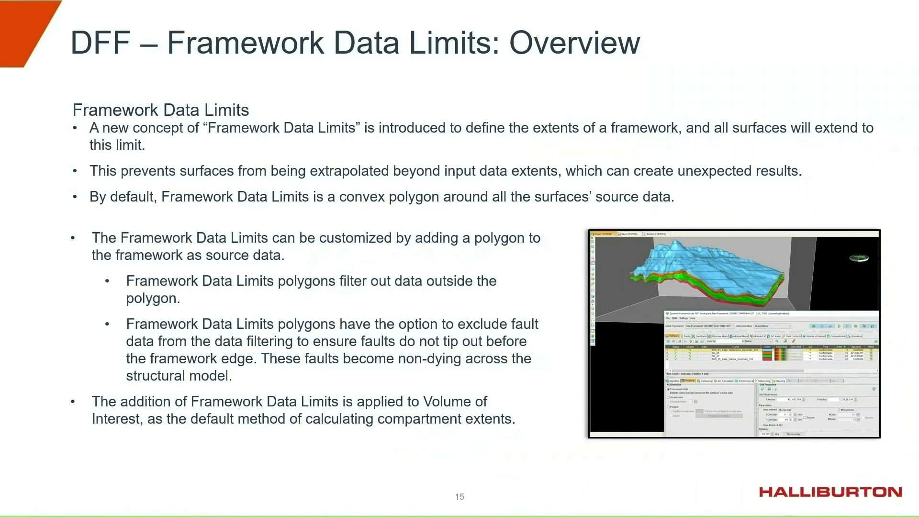
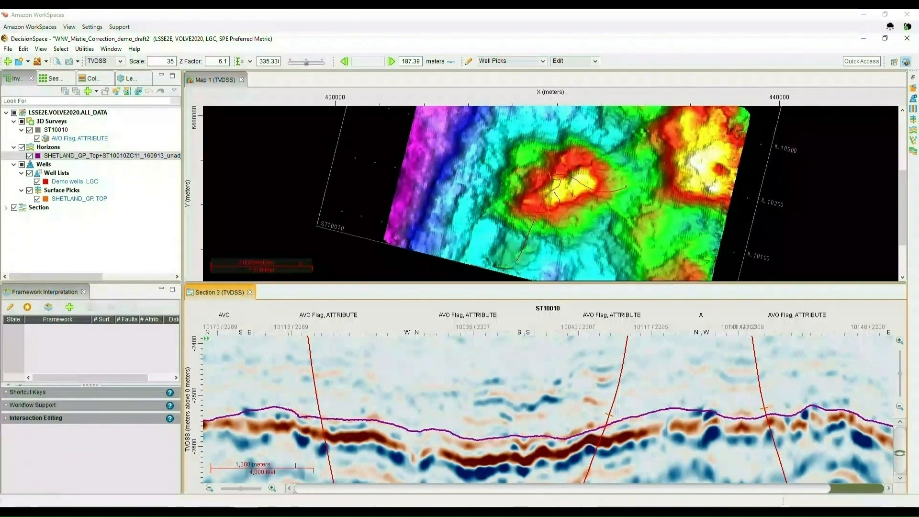
# - Create a new Dynamic Frameworks to Fill framework from the SHETLAND_GP_Top horizon and minimize its workspace
pyautogui.rightClick(126, 156)
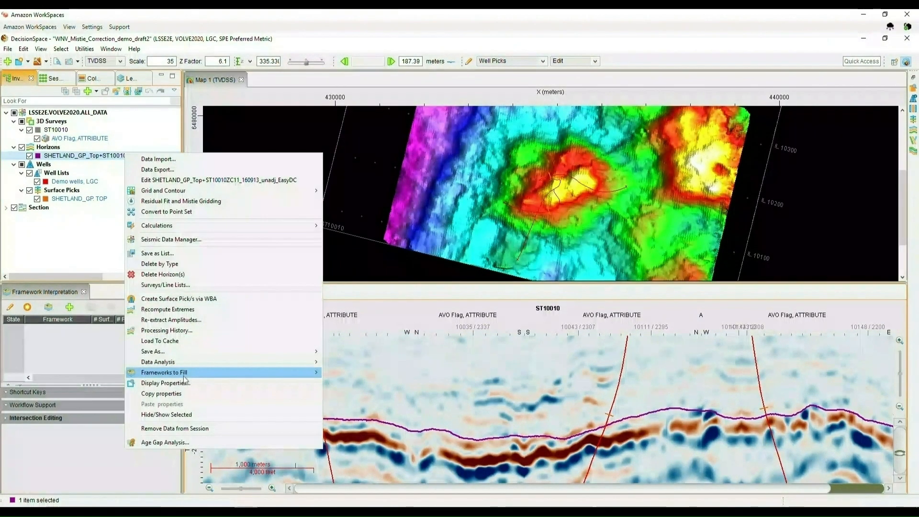
pyautogui.moveTo(184, 376)
pyautogui.click(72, 383)
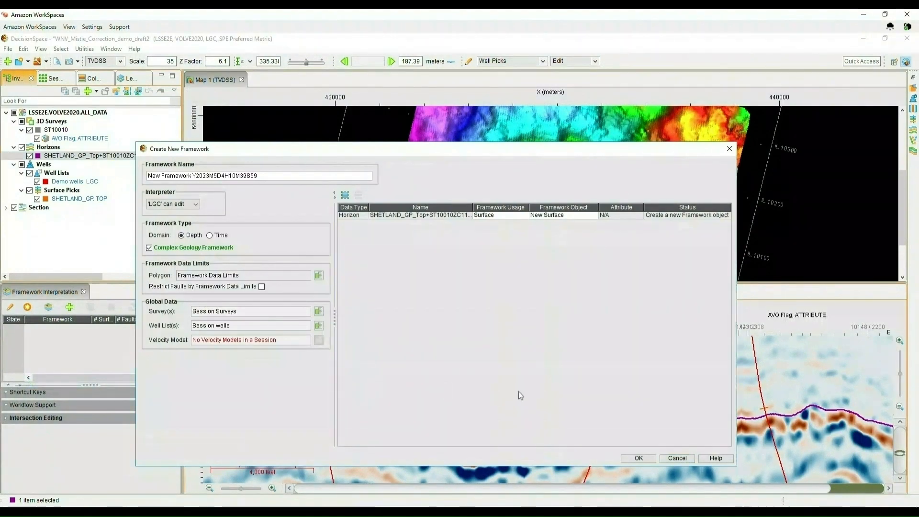
pyautogui.click(639, 459)
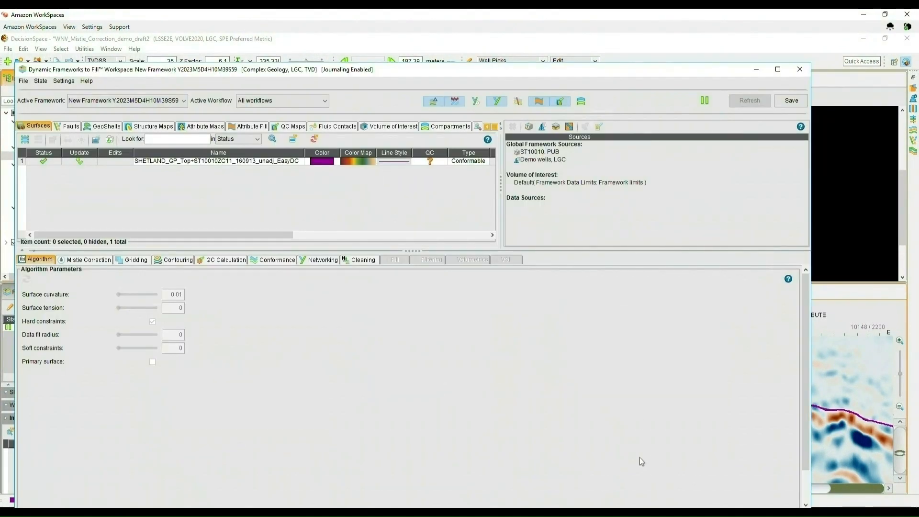
pyautogui.click(756, 71)
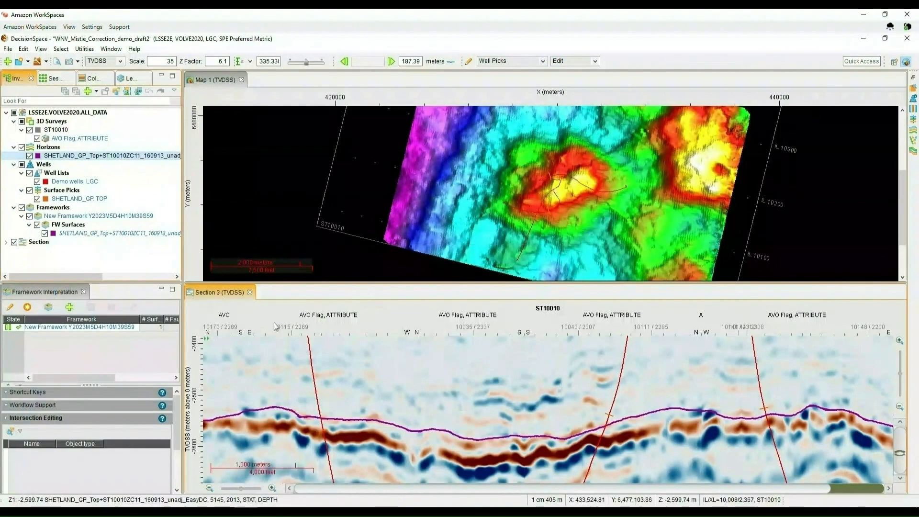
pyautogui.click(29, 156)
pyautogui.click(29, 156)
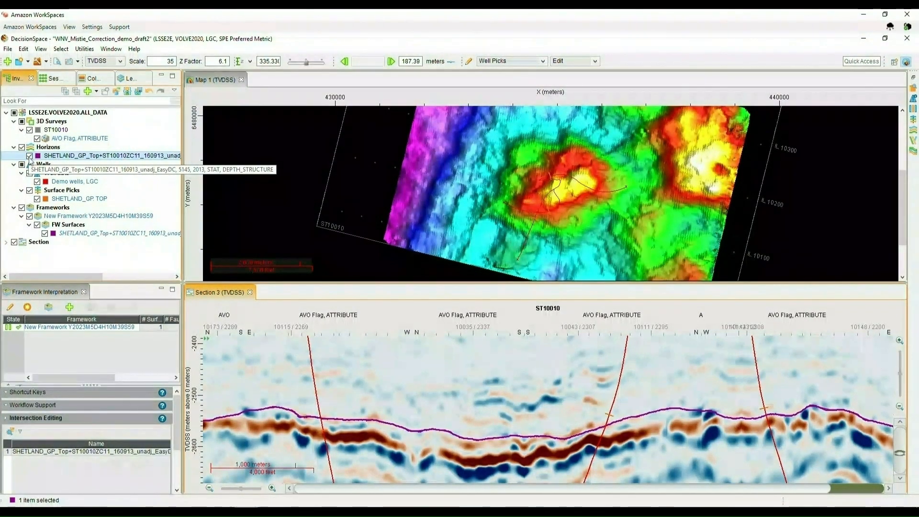
# - Add the SHETLAND_GP TOP surface picks to the existing framework, assigning them to the SHETLAND_GP_Top framework surface
pyautogui.click(70, 199)
pyautogui.rightClick(69, 199)
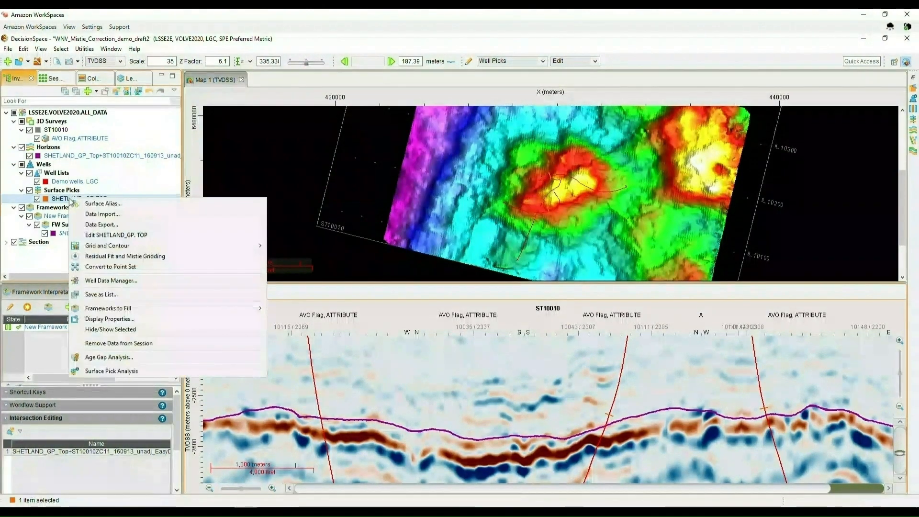
pyautogui.moveTo(249, 308)
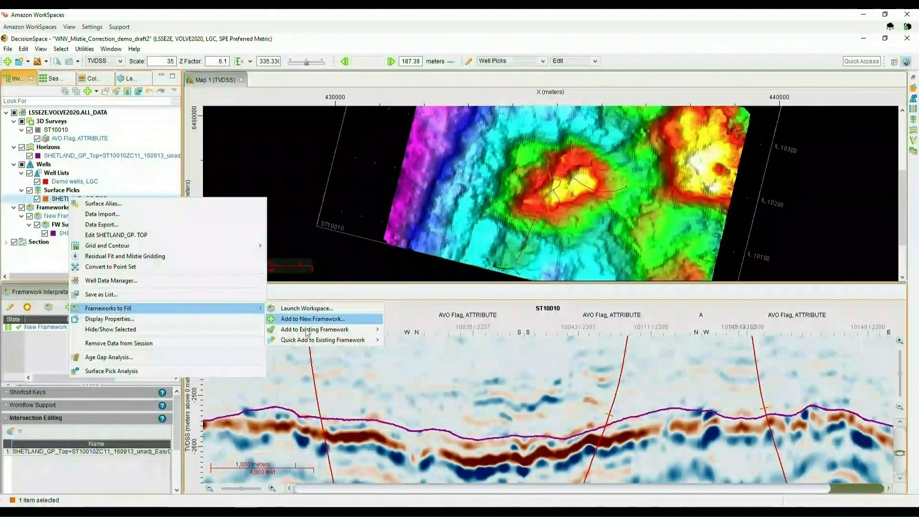
pyautogui.moveTo(314, 329)
pyautogui.click(256, 330)
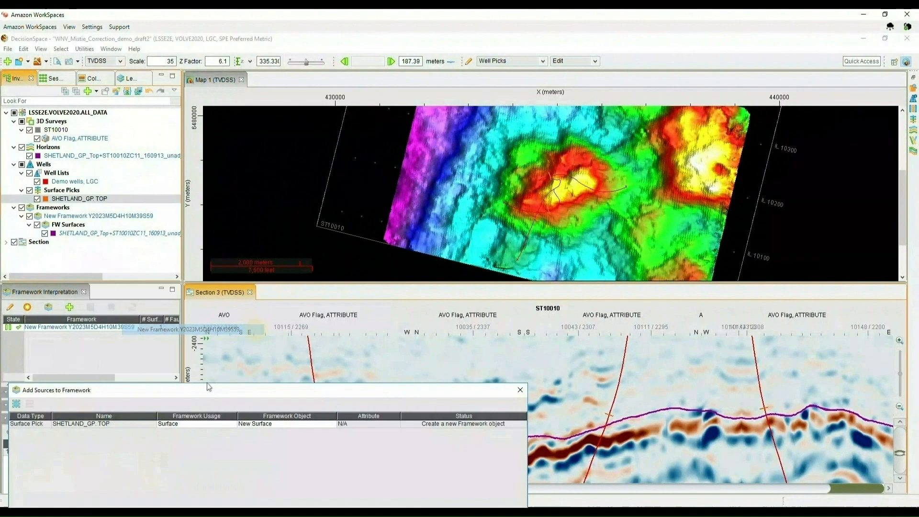
pyautogui.click(274, 425)
pyautogui.click(278, 438)
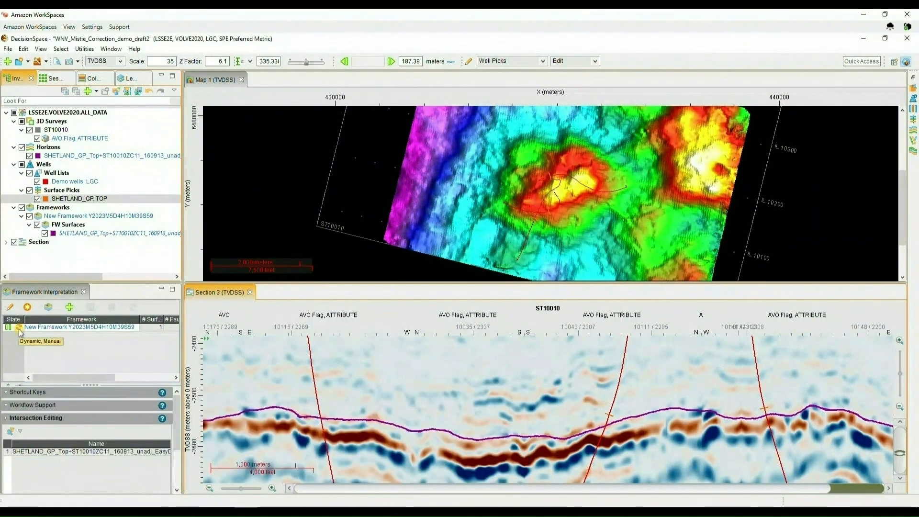
pyautogui.click(18, 329)
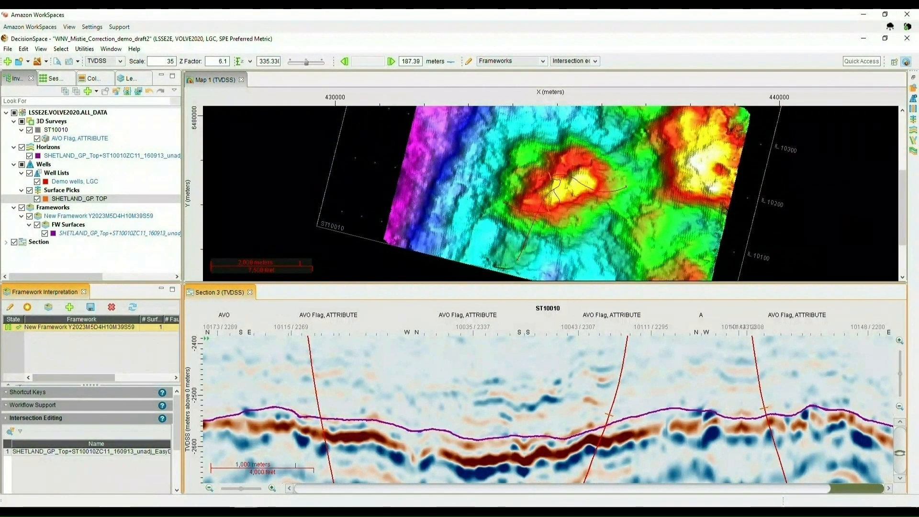
# - Reopen the workspace, select the SHETLAND_GP_Top surface and enable mistie correction using Simple Kriging
pyautogui.click(283, 484)
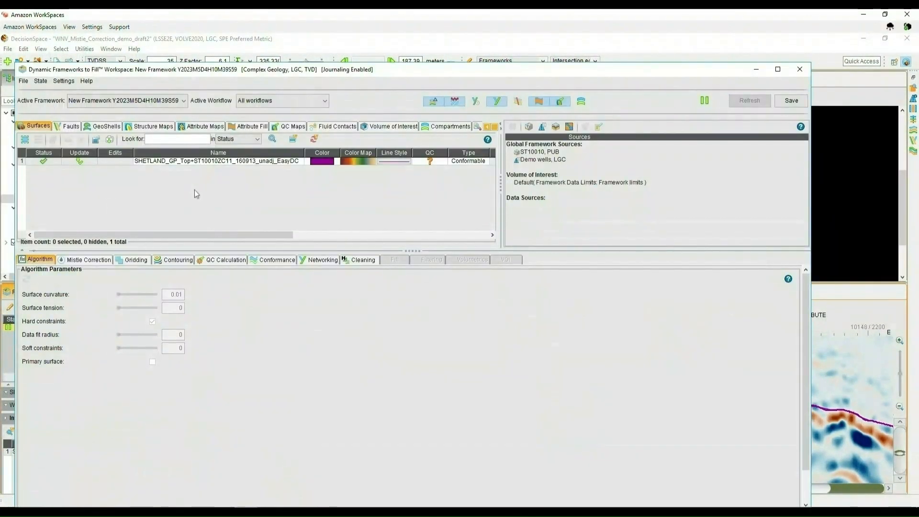
pyautogui.click(198, 161)
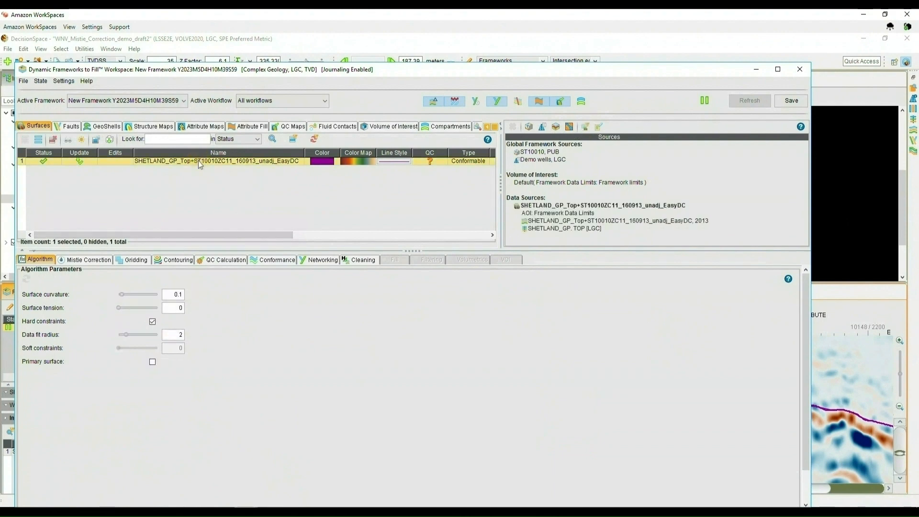
pyautogui.click(90, 260)
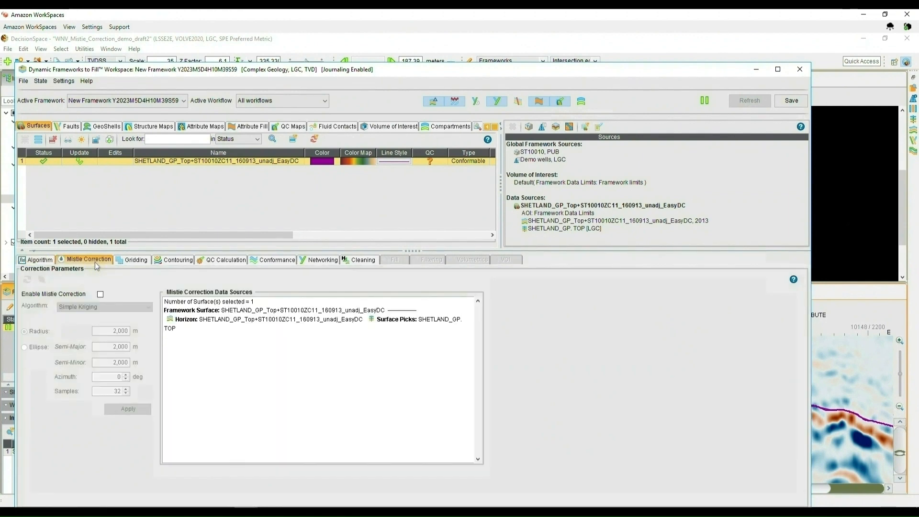
pyautogui.click(101, 296)
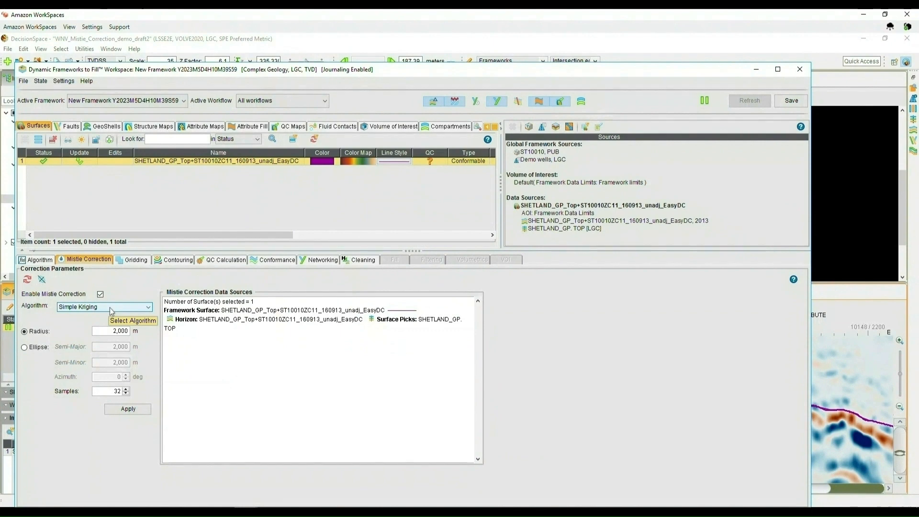
pyautogui.click(111, 308)
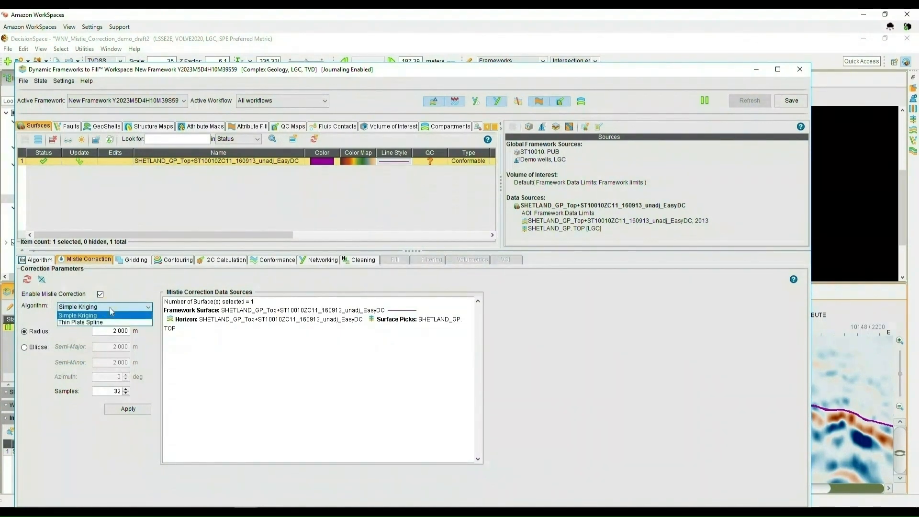
pyautogui.click(110, 308)
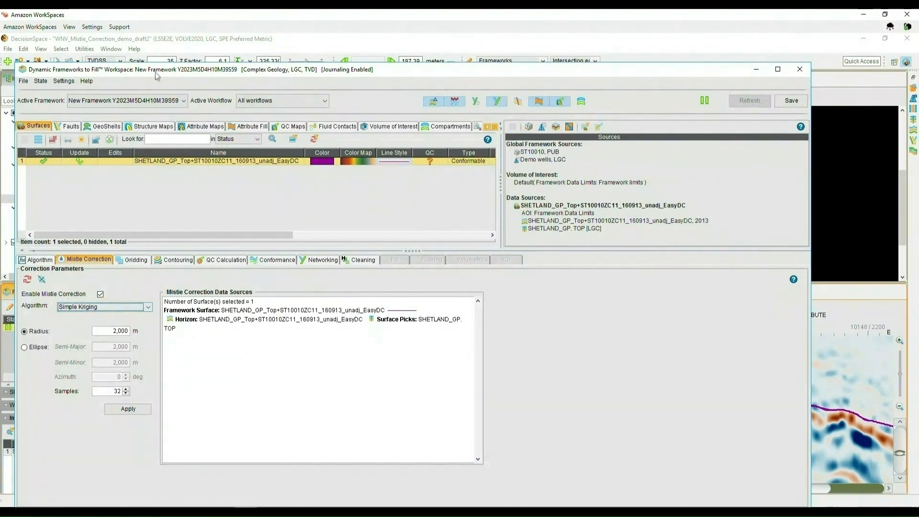
# - Move the workspace aside, display the mistie search area on the map and try an ellipse search with 19 deg azimuth
pyautogui.moveTo(514, 72); pyautogui.dragTo(918, 45)
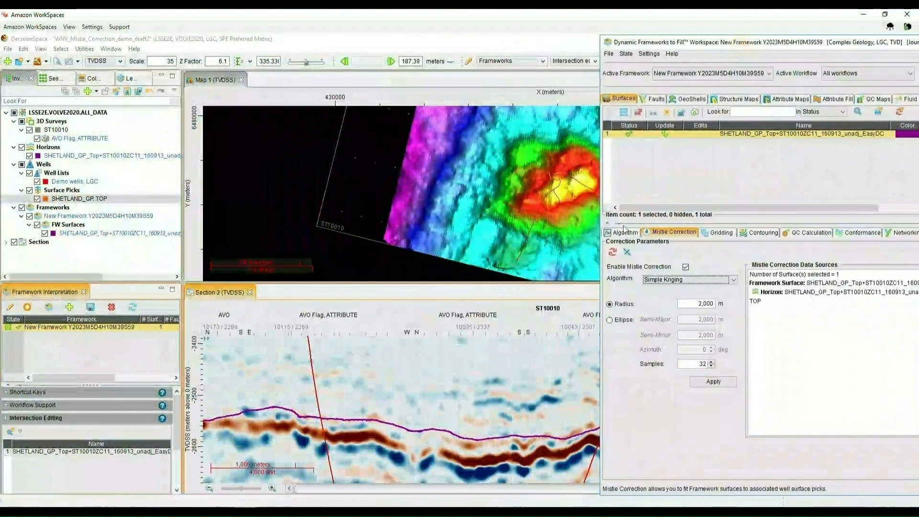
pyautogui.click(630, 258)
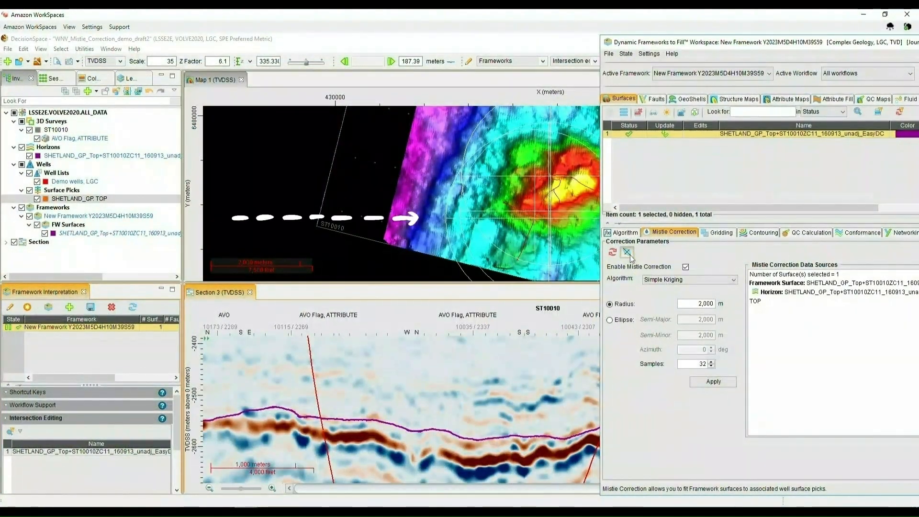
pyautogui.click(619, 320)
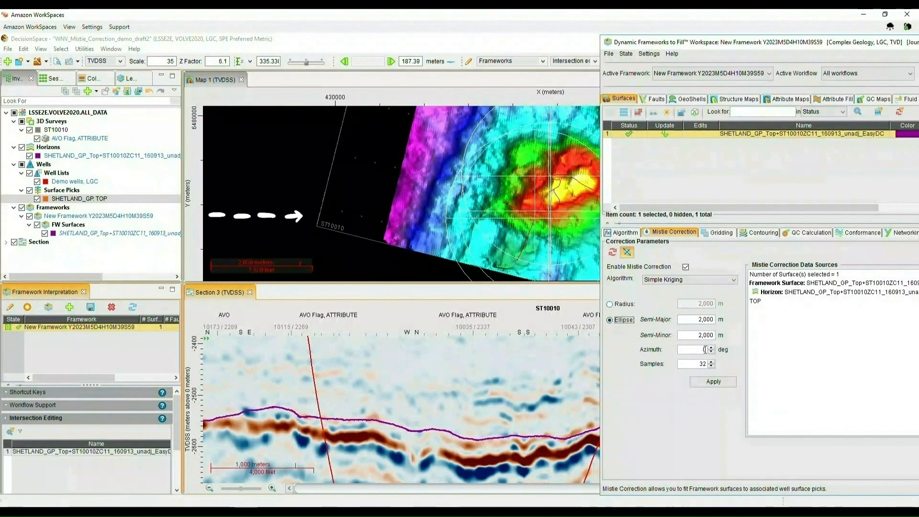
pyautogui.click(711, 348)
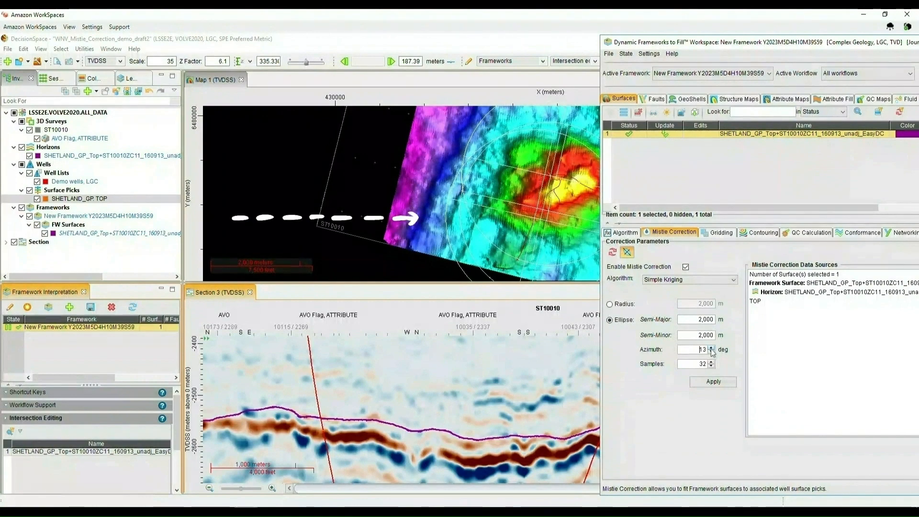
pyautogui.click(711, 347)
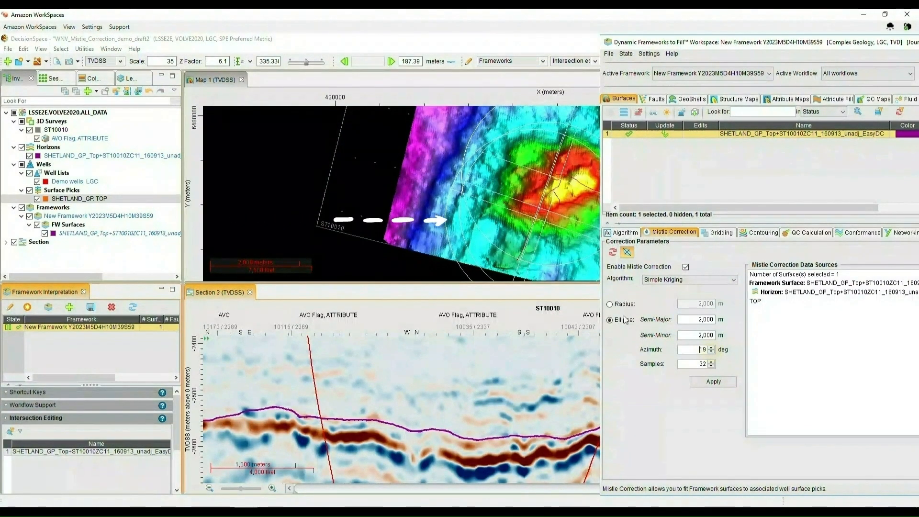
# - Switch back to a radius search, set the radius to 1000 m and apply the mistie correction
pyautogui.click(610, 305)
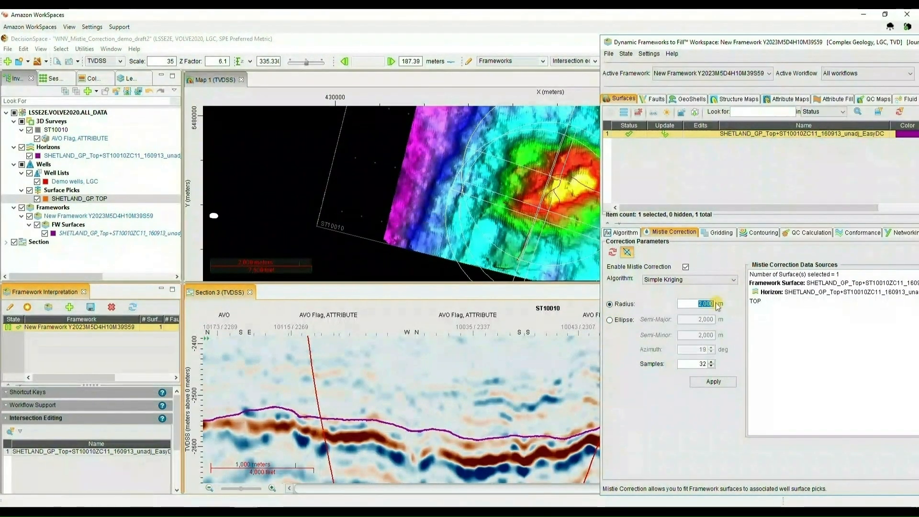
pyautogui.write('1000')
pyautogui.press('Tab')
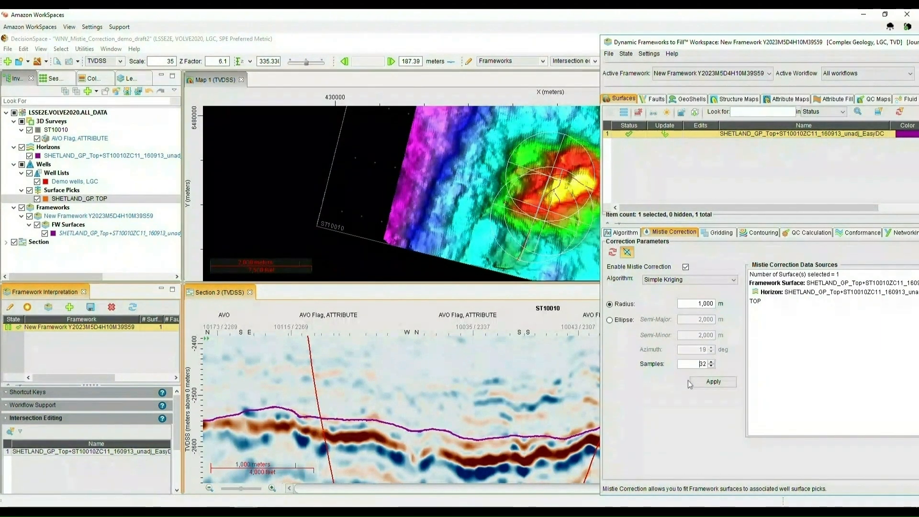
pyautogui.click(692, 385)
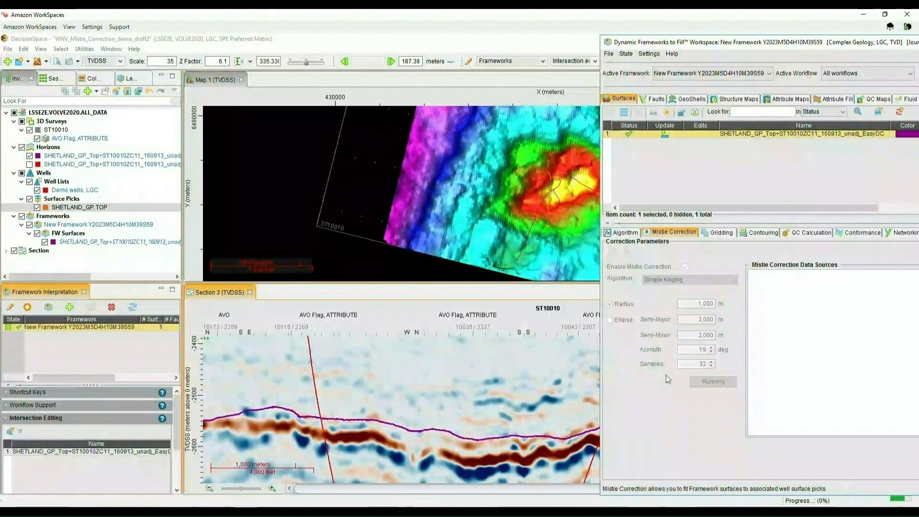
# - Toggle the original, corrected and difference horizons on the map to compare the mistie correction result
pyautogui.click(219, 82)
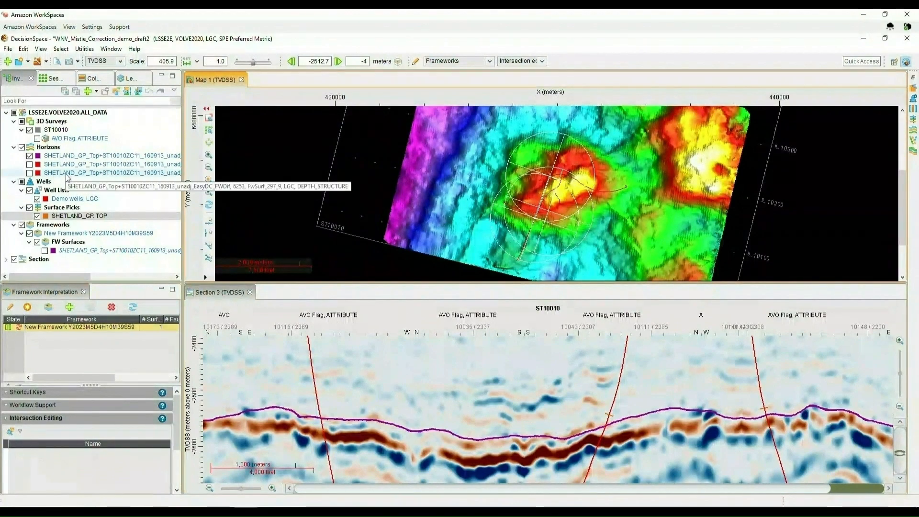
pyautogui.click(30, 155)
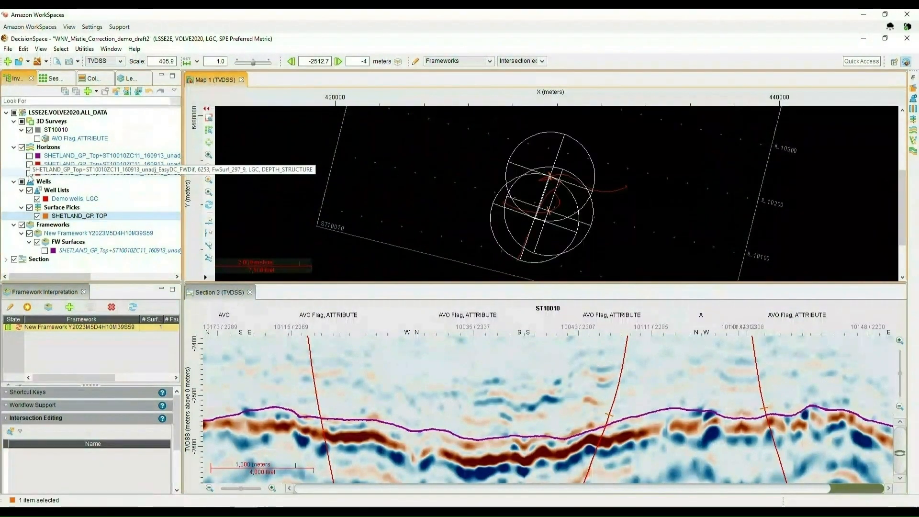
pyautogui.click(29, 173)
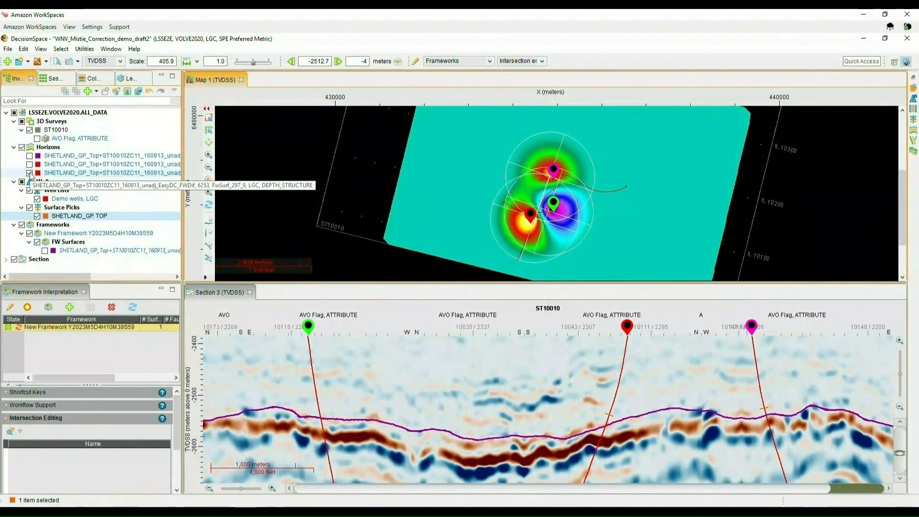
pyautogui.click(29, 173)
pyautogui.click(30, 165)
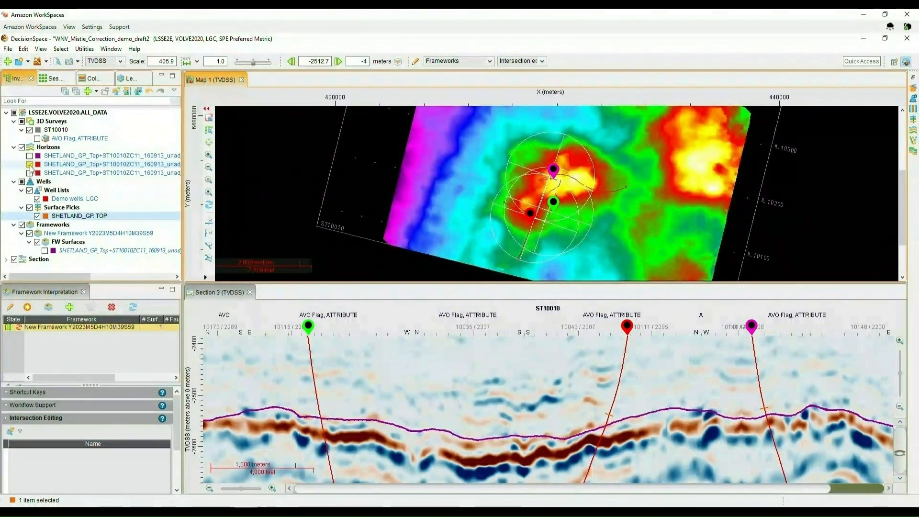
pyautogui.click(29, 164)
pyautogui.click(29, 165)
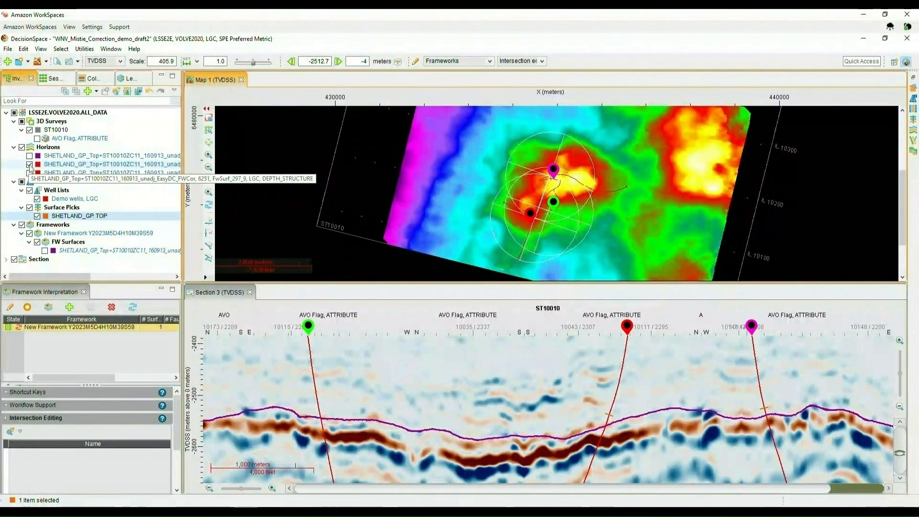
pyautogui.click(30, 164)
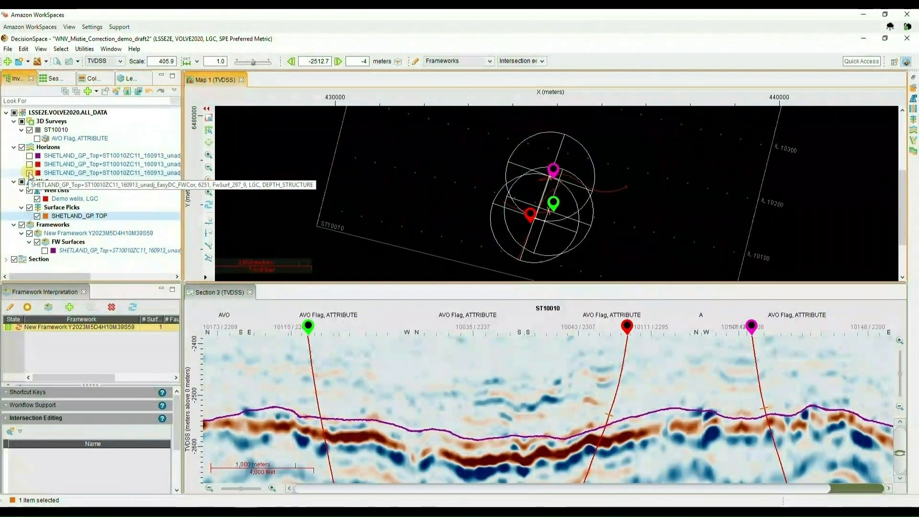
pyautogui.click(29, 173)
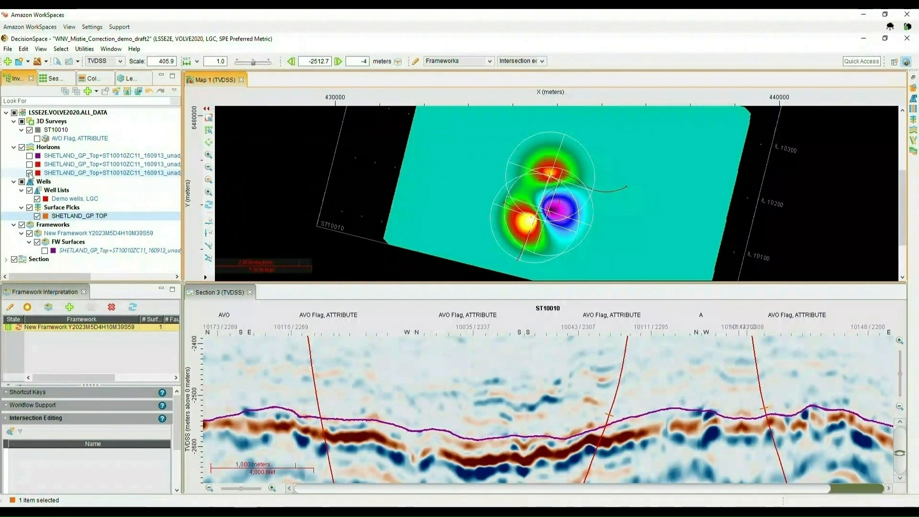
# - Compare the corrected and original horizons on the seismic section and inspect the framework's state
pyautogui.click(224, 294)
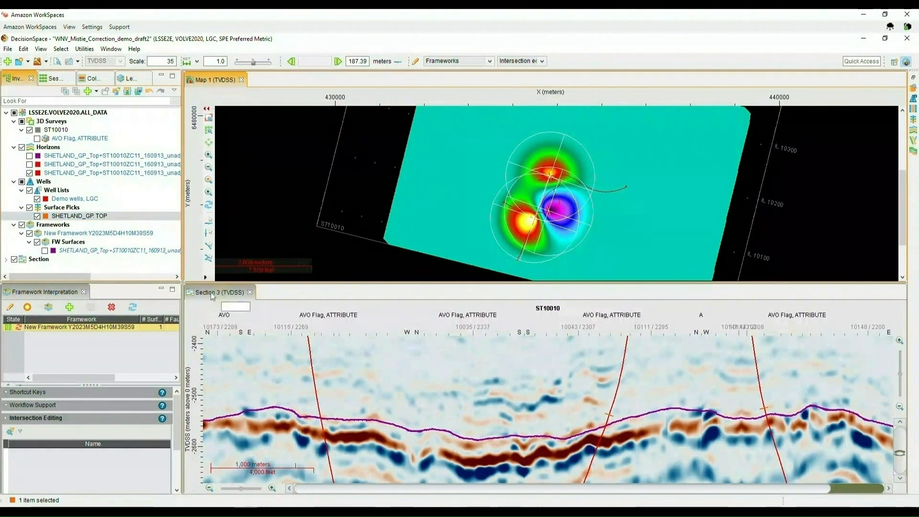
pyautogui.click(30, 165)
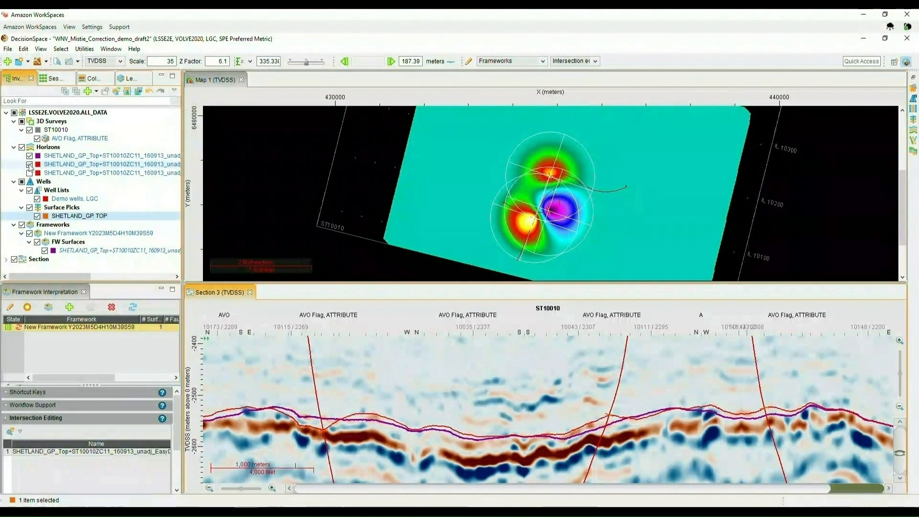
pyautogui.click(29, 164)
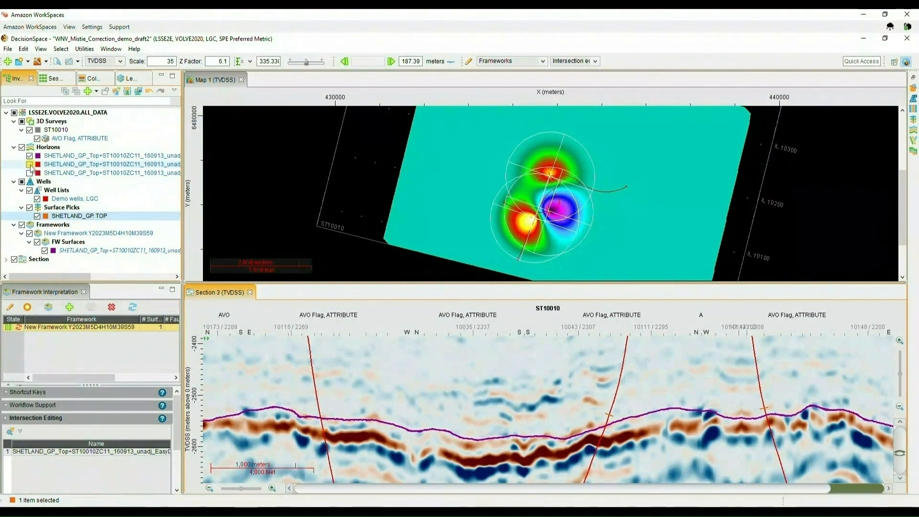
pyautogui.click(29, 164)
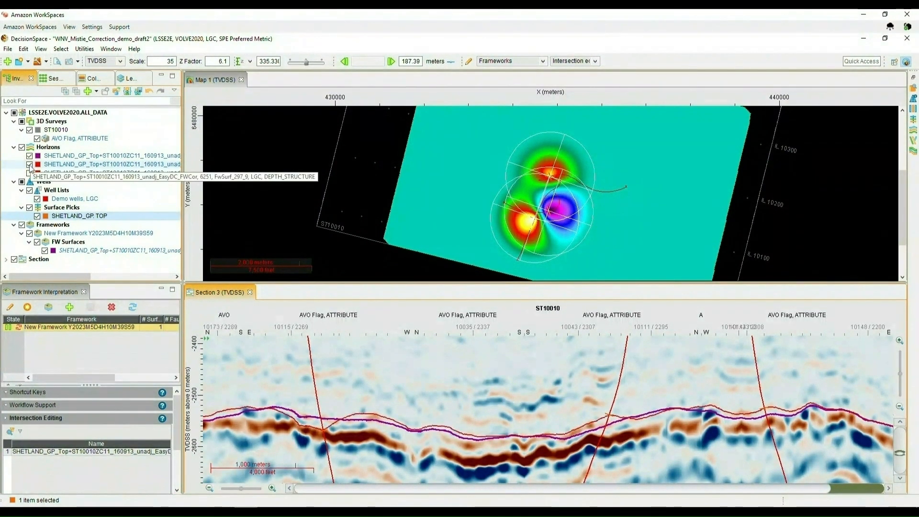
pyautogui.click(20, 328)
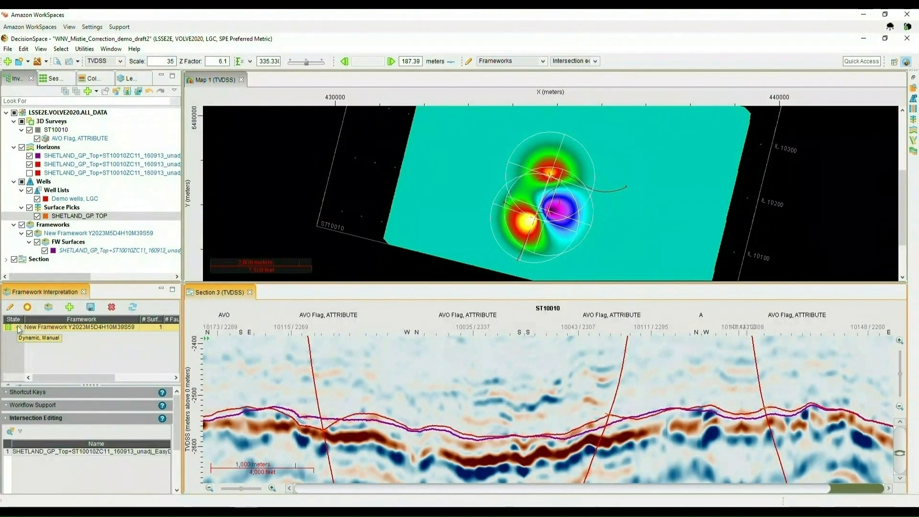
# - Hide the first SHETLAND_GP_Top horizon on the map and bring the Dynamic Frameworks to Fill workspace back into view
pyautogui.click(29, 156)
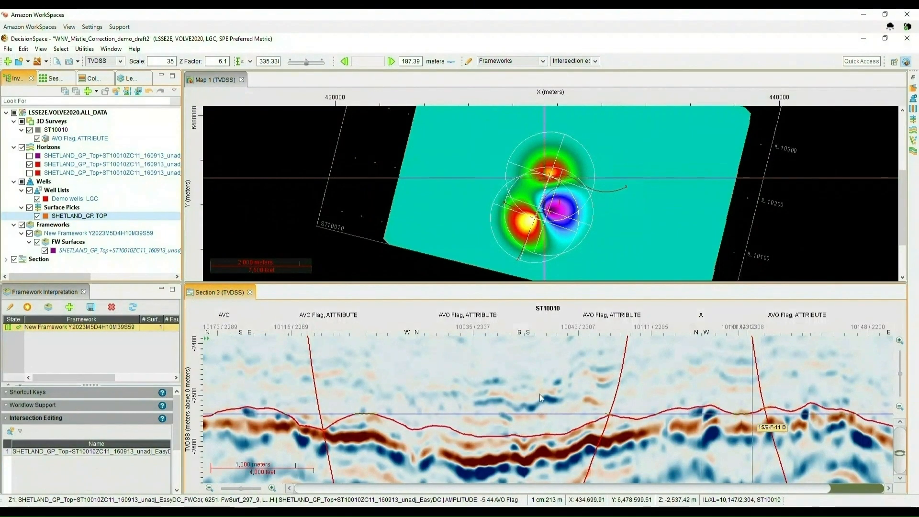
pyautogui.click(245, 512)
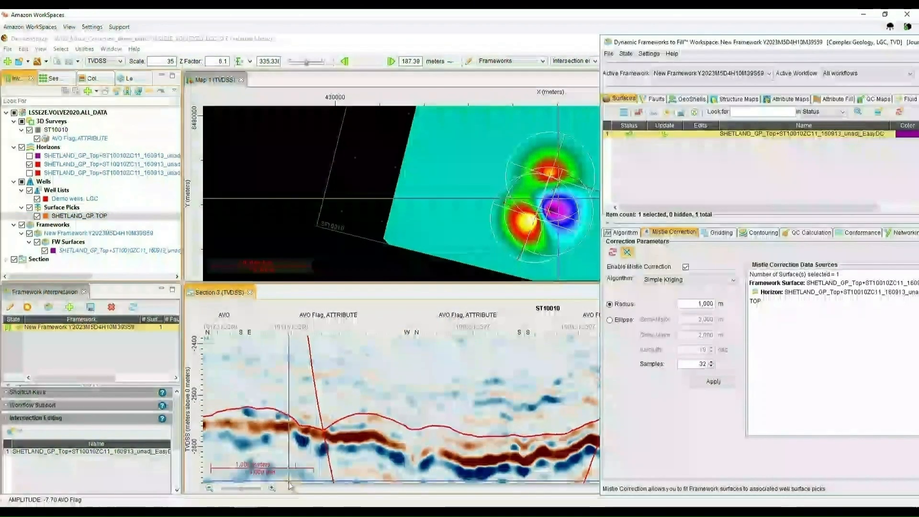
pyautogui.click(290, 481)
pyautogui.moveTo(700, 47); pyautogui.dragTo(160, 58)
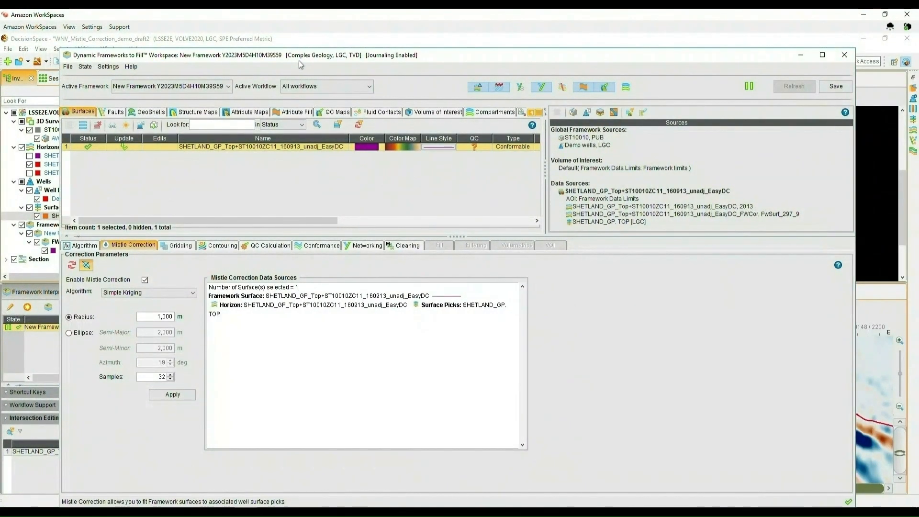
# - Open the surface's source data manager and exclude the second SHETLAND_GP TOP well pick point from use
pyautogui.click(629, 113)
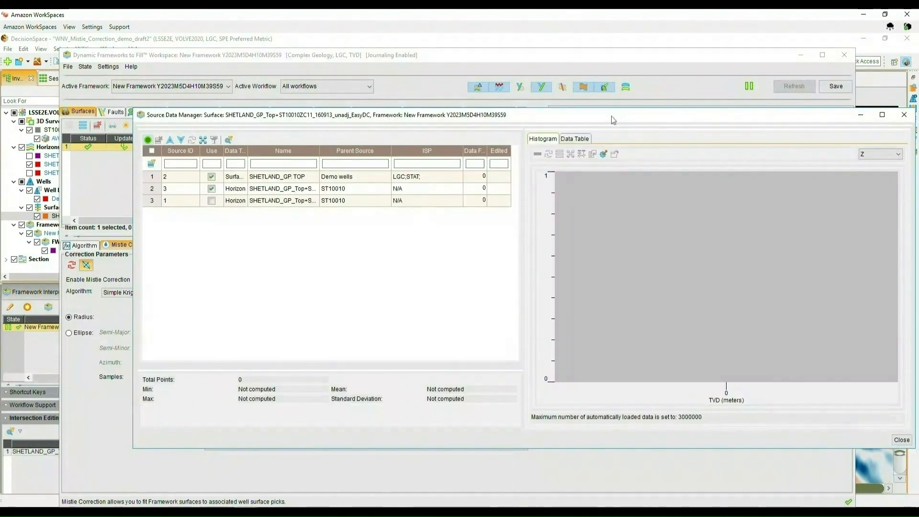
pyautogui.moveTo(611, 116); pyautogui.dragTo(538, 91)
pyautogui.click(506, 115)
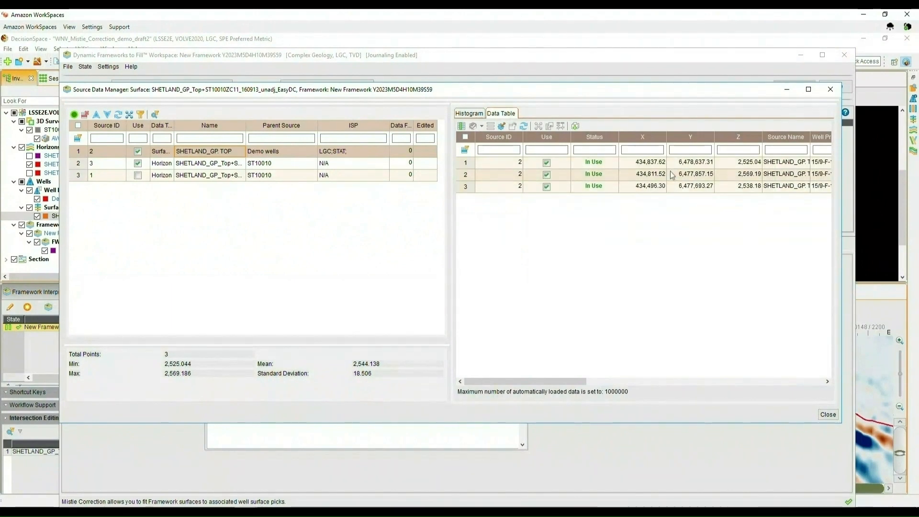
pyautogui.click(546, 174)
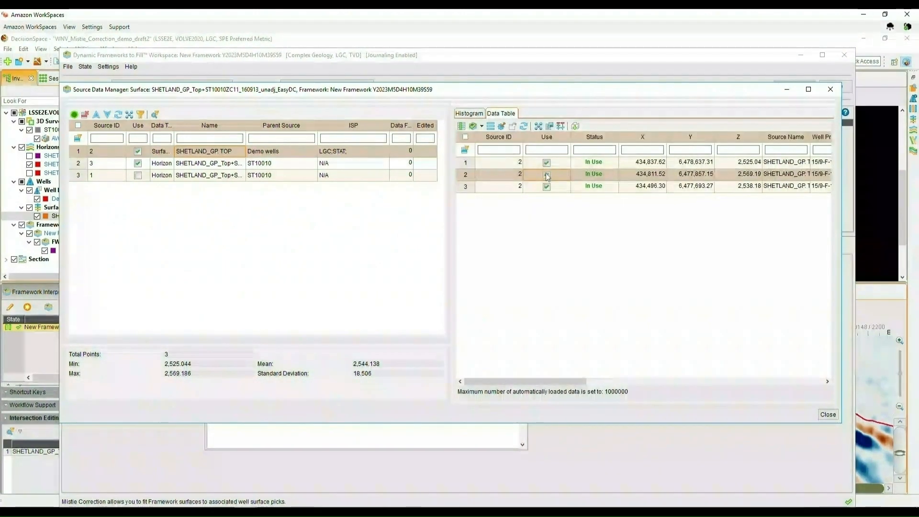
pyautogui.click(788, 91)
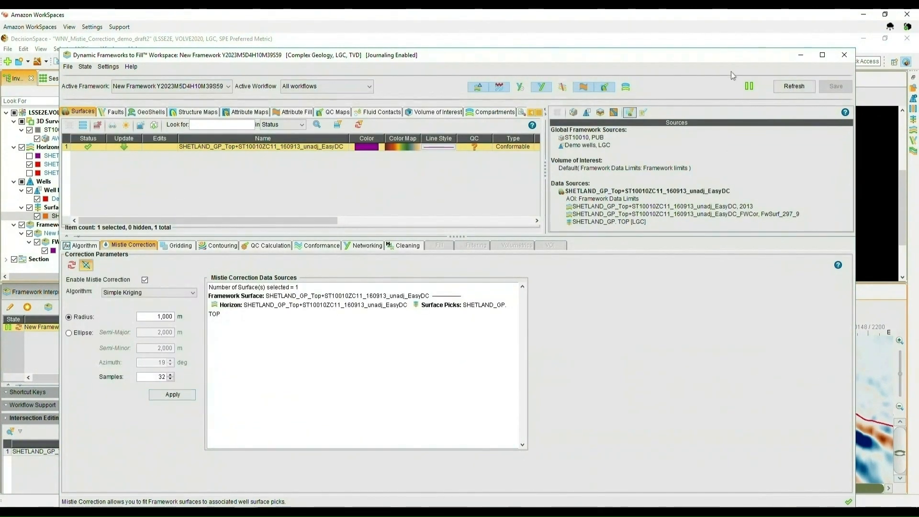
# - Minimize the framework workspace and refresh the new framework to apply the changed pick selection
pyautogui.click(802, 54)
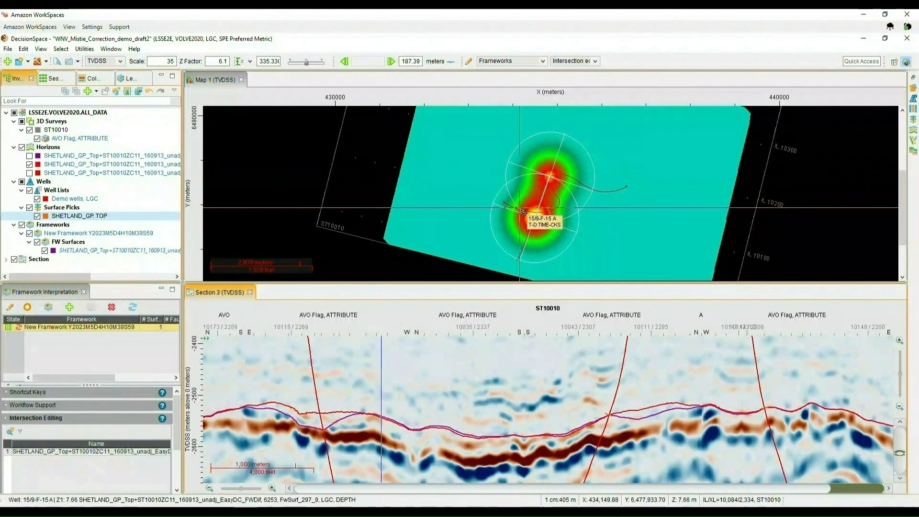
pyautogui.click(19, 329)
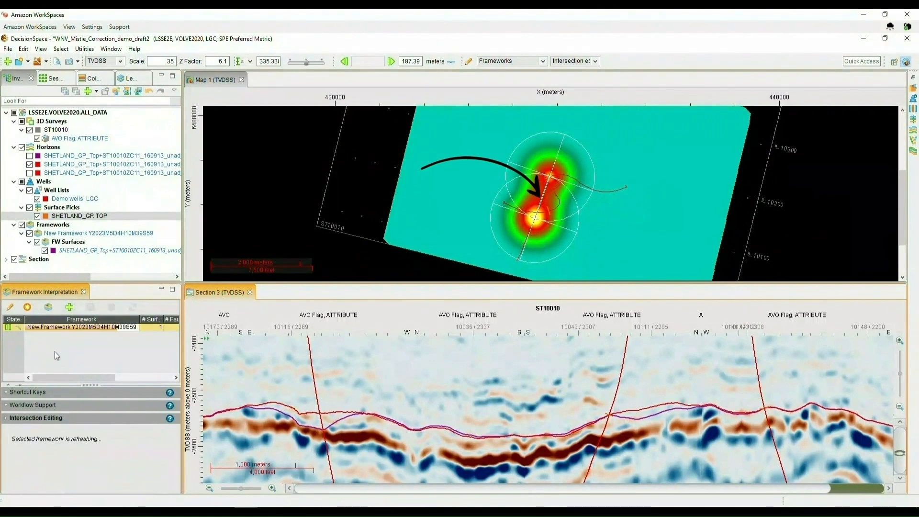
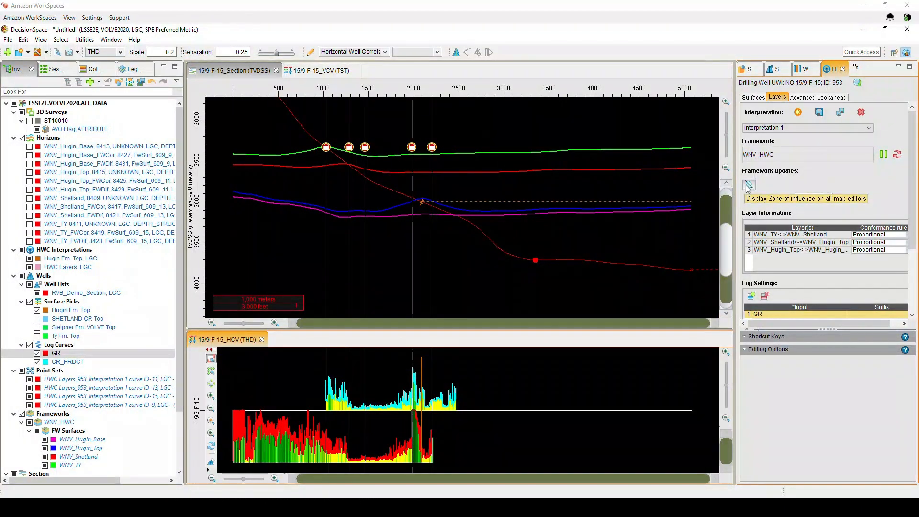
# - Set the framework update zone of influence to 300 m, then save the interpretation and send it to the framework
pyautogui.click(749, 186)
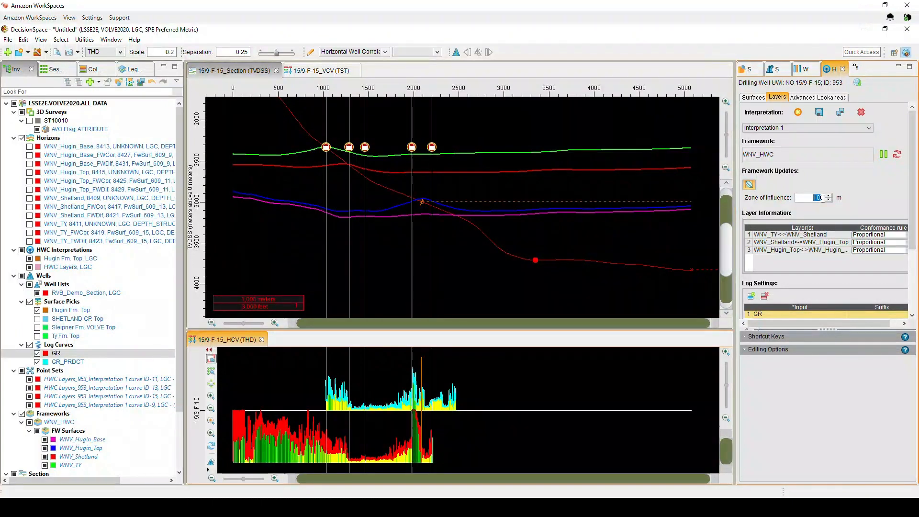
pyautogui.write('3')
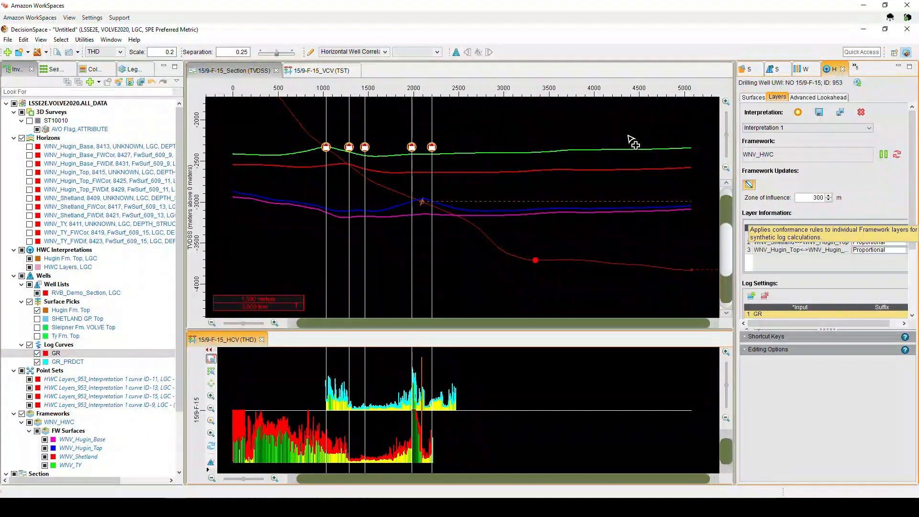
pyautogui.click(175, 507)
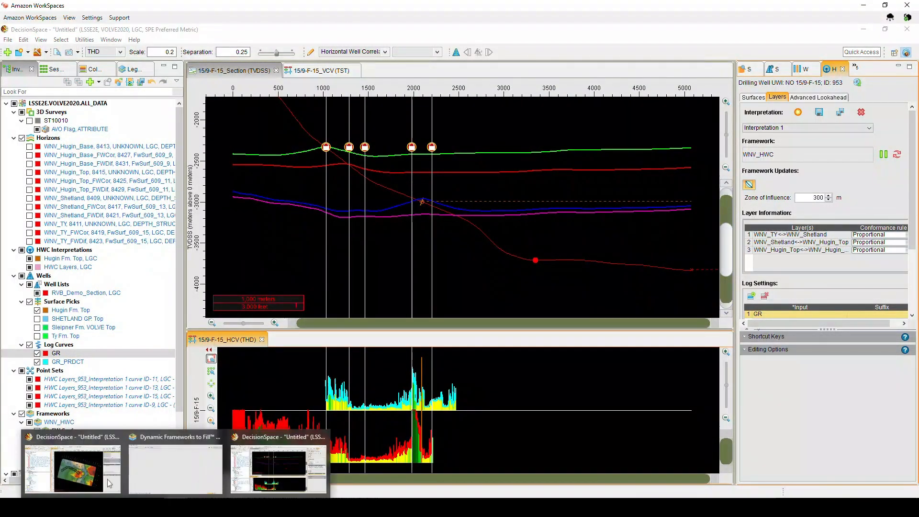
pyautogui.click(116, 486)
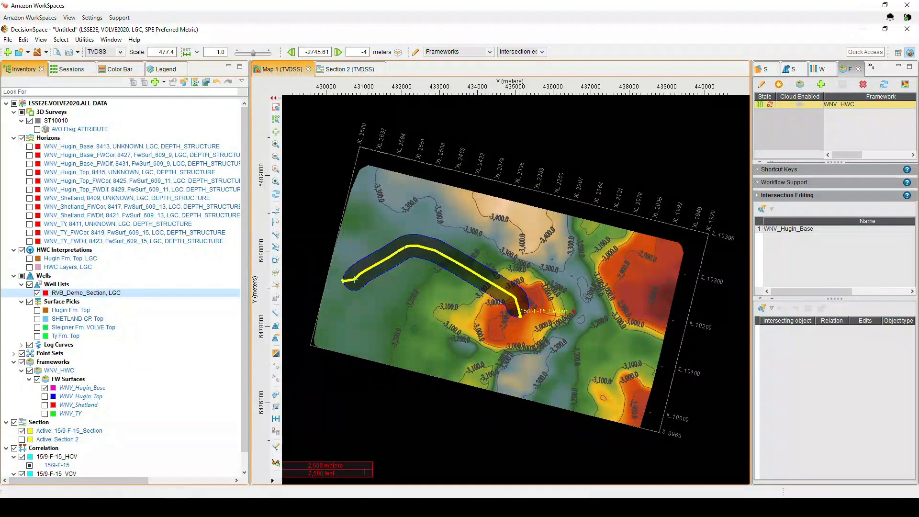
pyautogui.click(246, 475)
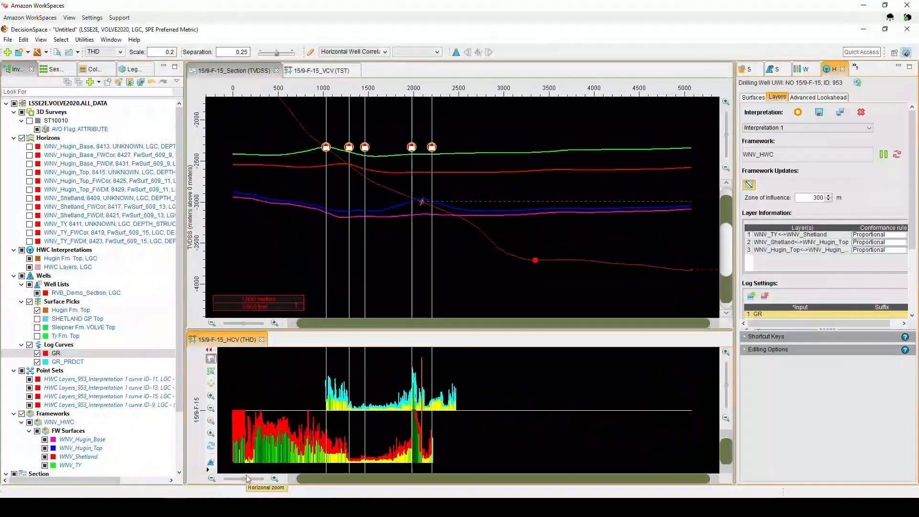
pyautogui.click(820, 113)
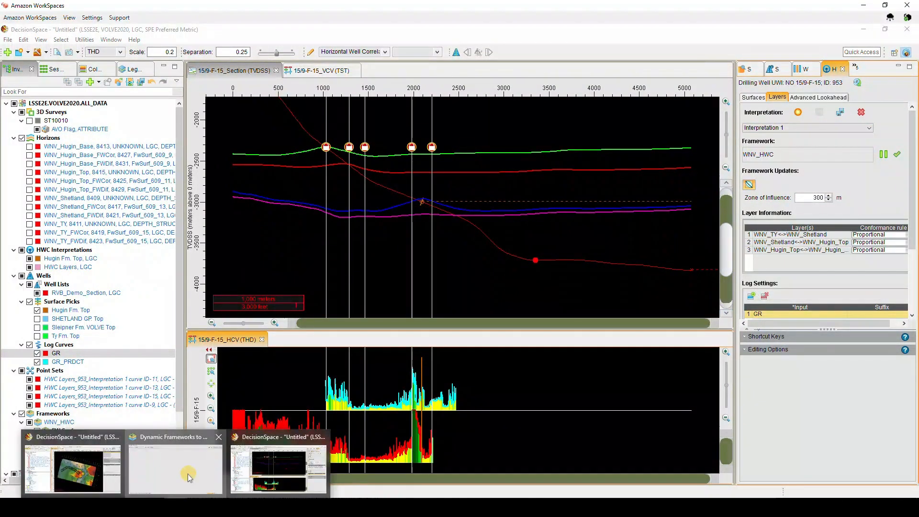
# - Inspect the WNV_TY surface's mistie correction sources and its HWC Layers point-set data in the source data manager
pyautogui.click(188, 474)
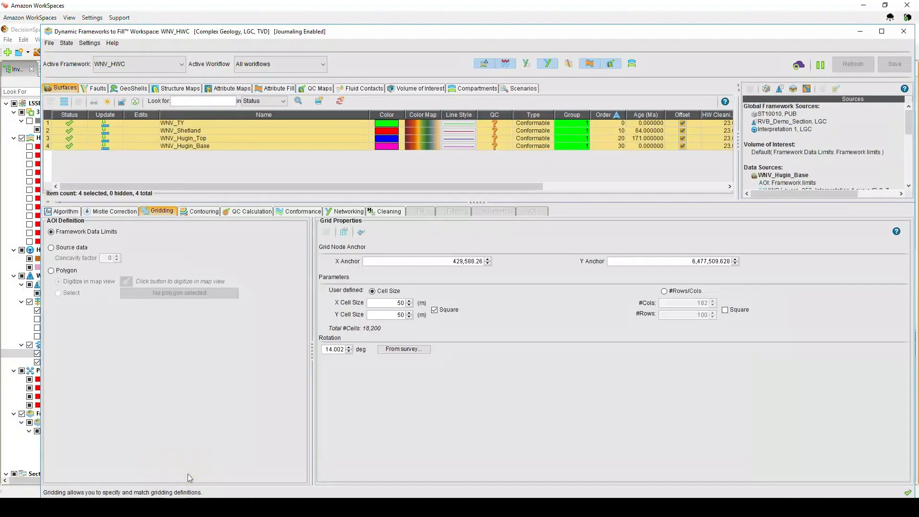
pyautogui.click(127, 216)
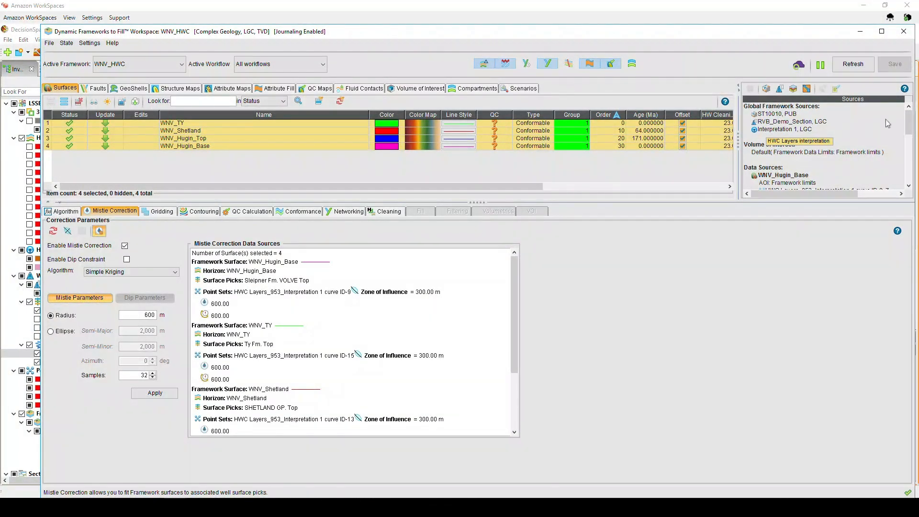
pyautogui.scroll(-3, 842, 144)
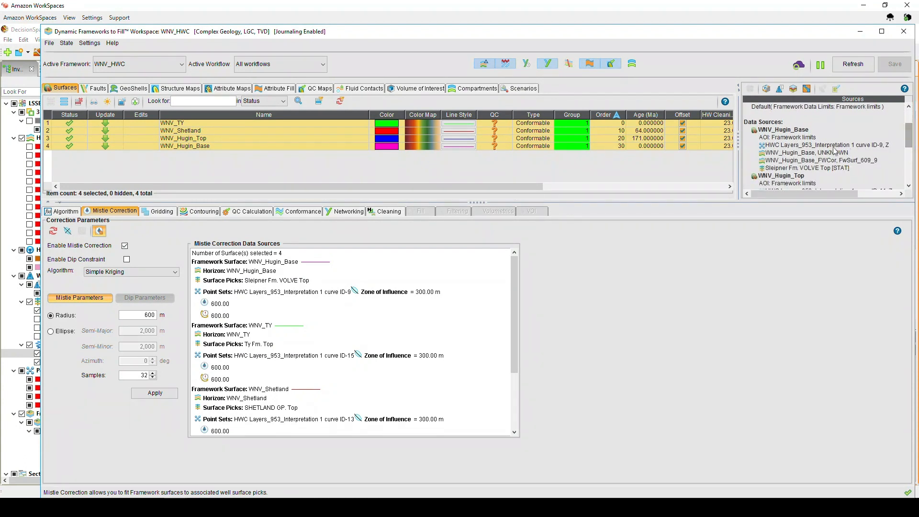
pyautogui.click(249, 123)
pyautogui.click(822, 89)
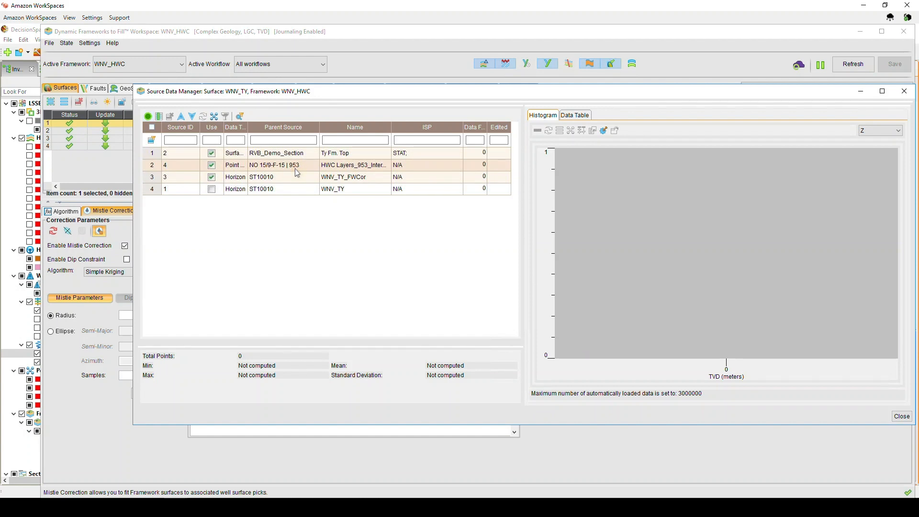
pyautogui.click(295, 170)
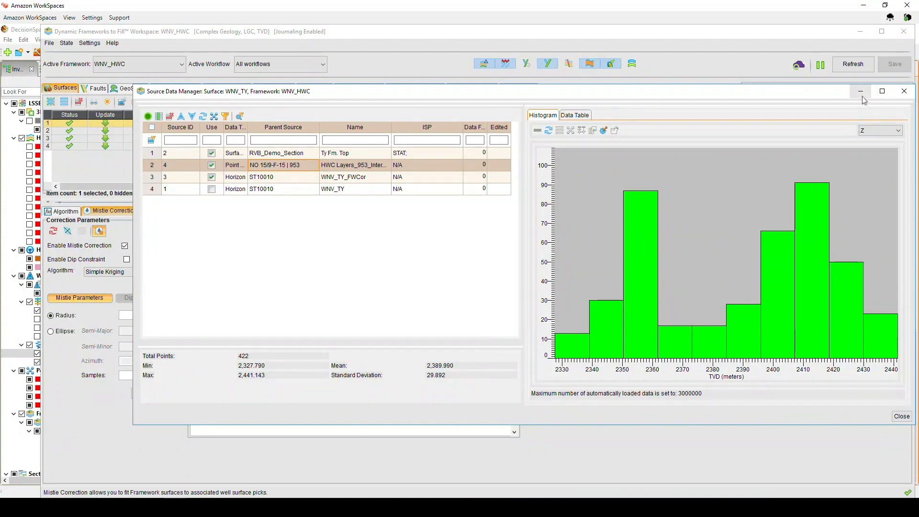
pyautogui.click(904, 92)
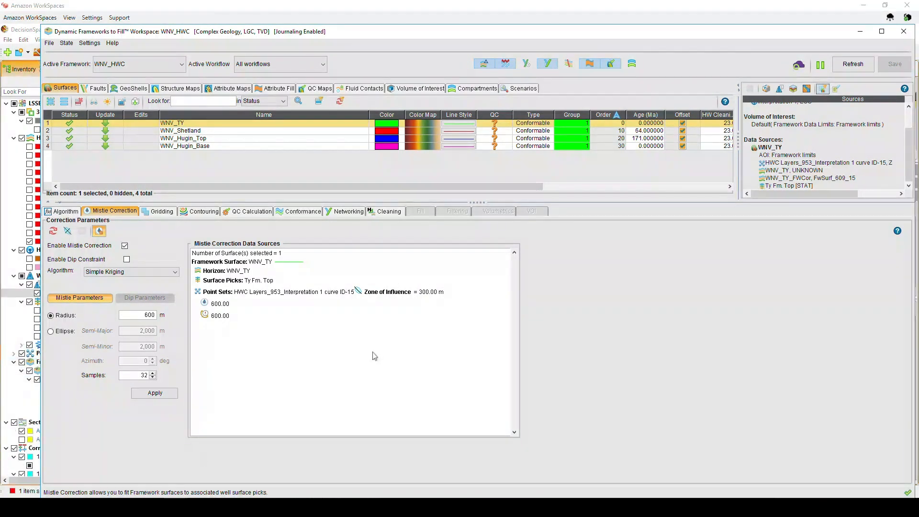
# - Show the HWC Layers point sets and the WNV_TY framework surface in the 3D view, hiding the WNV_TY_FWCor horizon
pyautogui.click(860, 33)
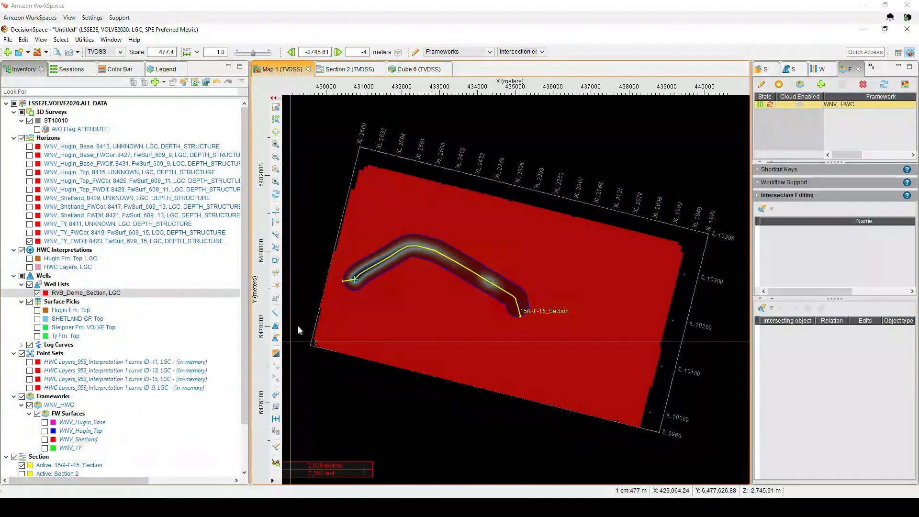
pyautogui.click(411, 70)
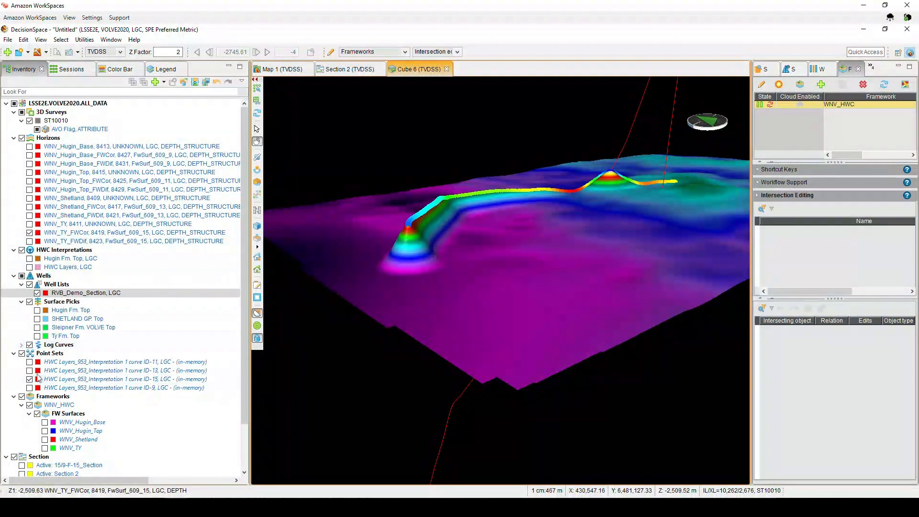
pyautogui.moveTo(30, 362); pyautogui.dragTo(30, 388)
pyautogui.click(29, 232)
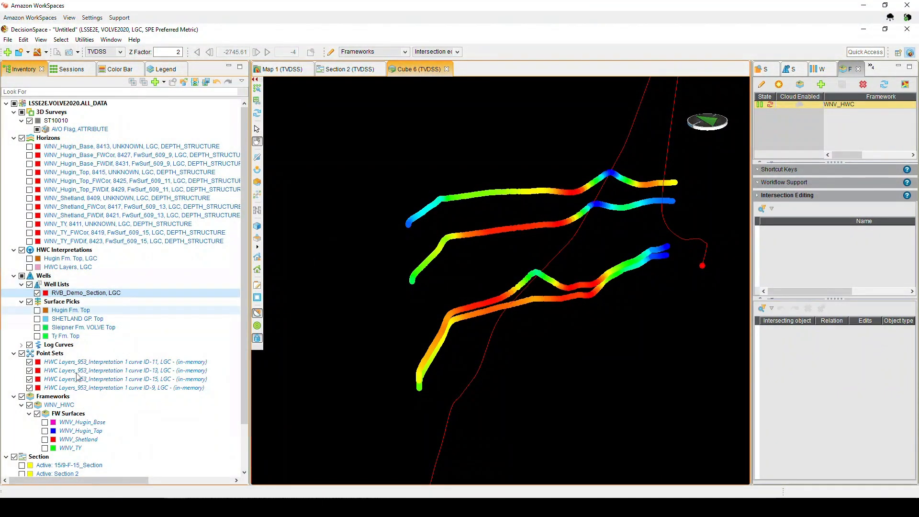
pyautogui.click(45, 449)
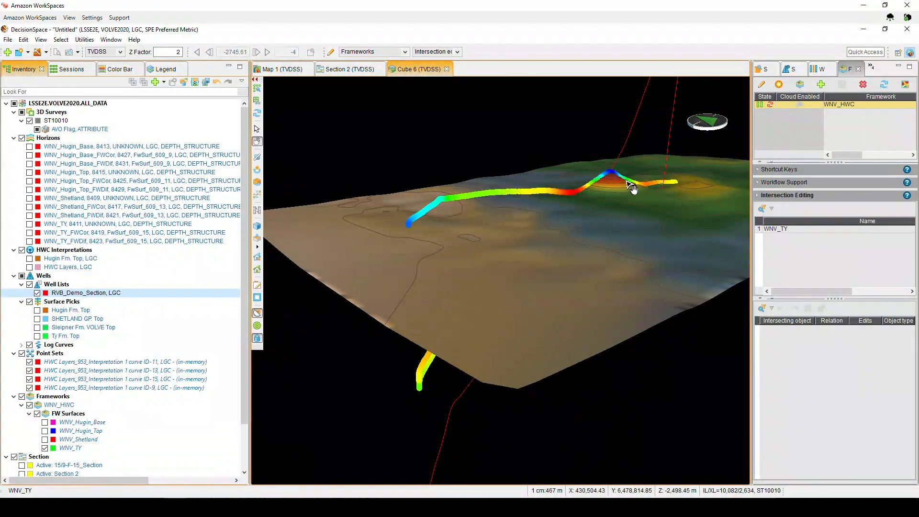
# - Refresh the WNV_HWC framework and examine the WNV_TY surface against the point sets in 3D
pyautogui.click(771, 105)
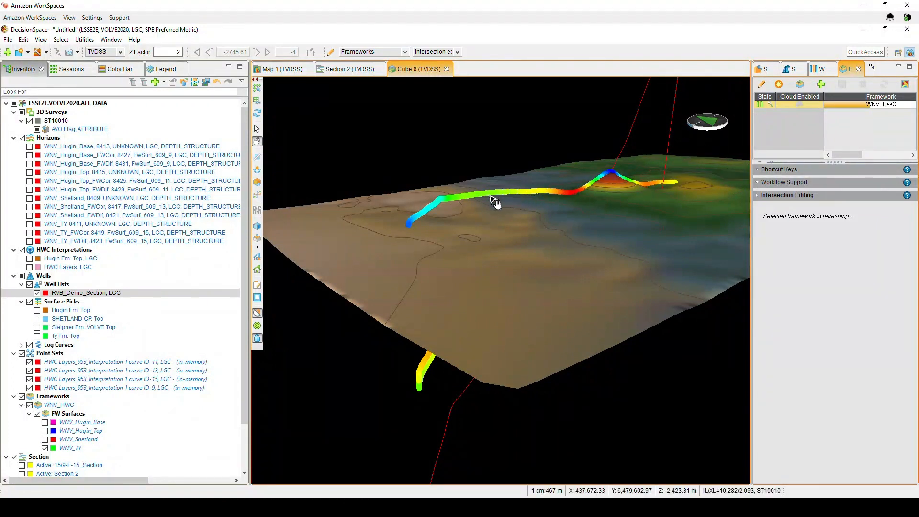
pyautogui.moveTo(409, 221); pyautogui.dragTo(353, 208)
pyautogui.moveTo(388, 232); pyautogui.dragTo(348, 184)
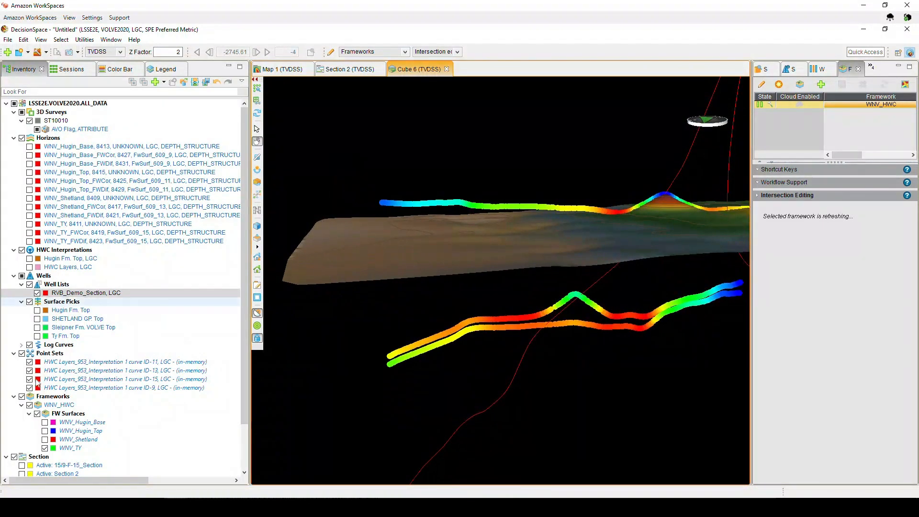
pyautogui.moveTo(424, 240); pyautogui.dragTo(423, 375)
pyautogui.moveTo(429, 281); pyautogui.dragTo(459, 231)
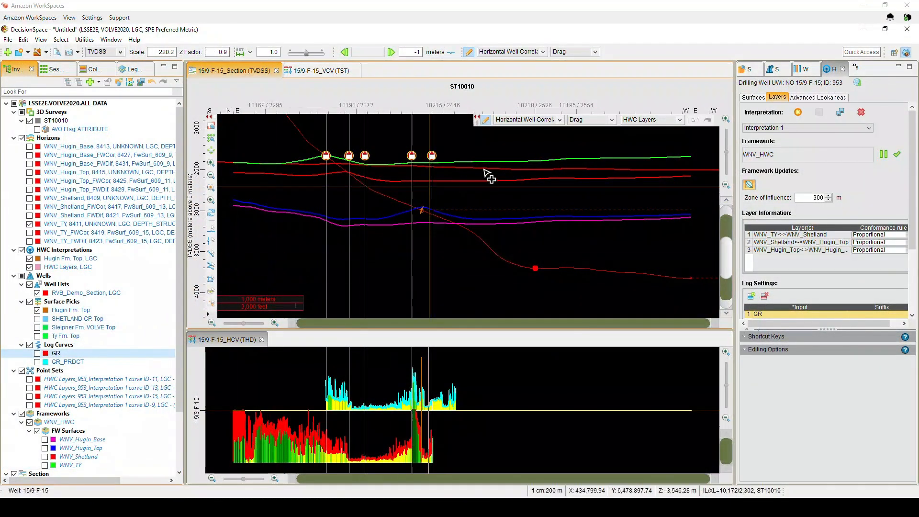
# - Send the interpretation to the framework again, refresh it manually, and inspect the updated WNV_TY surface in 3D
pyautogui.click(500, 168)
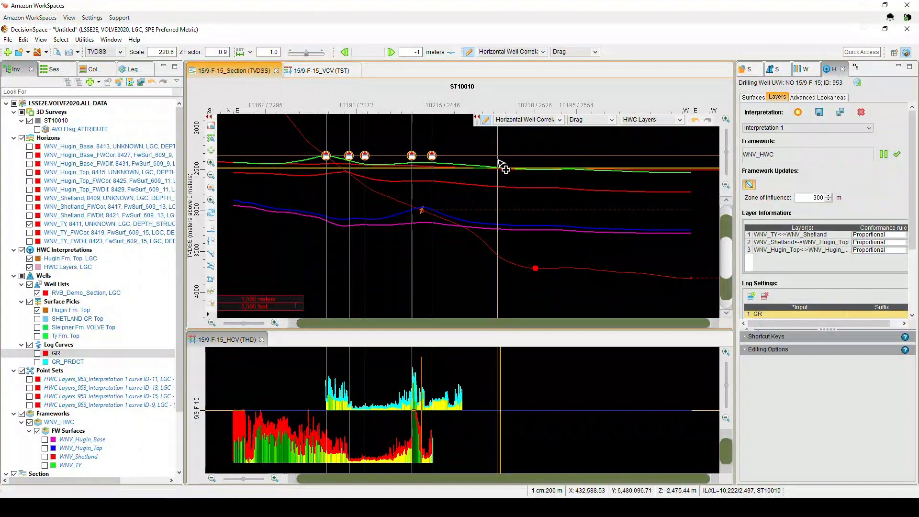
pyautogui.click(820, 114)
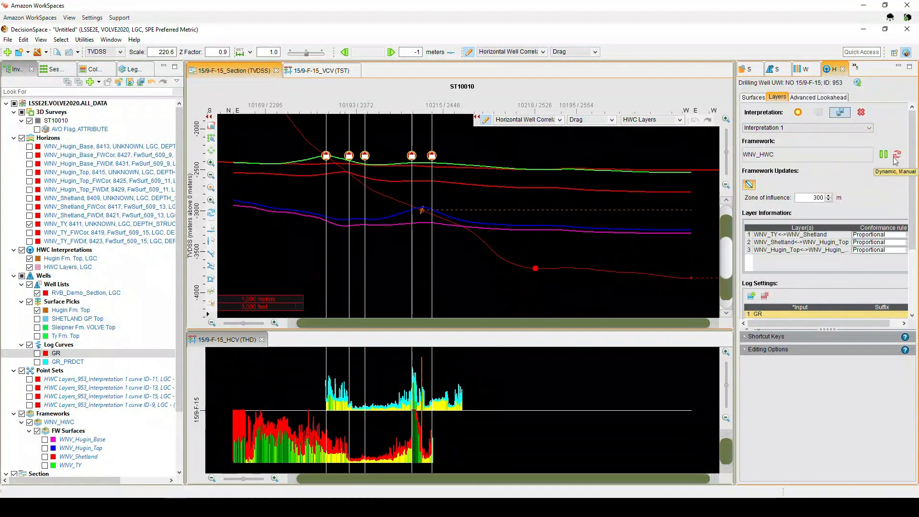
pyautogui.click(897, 158)
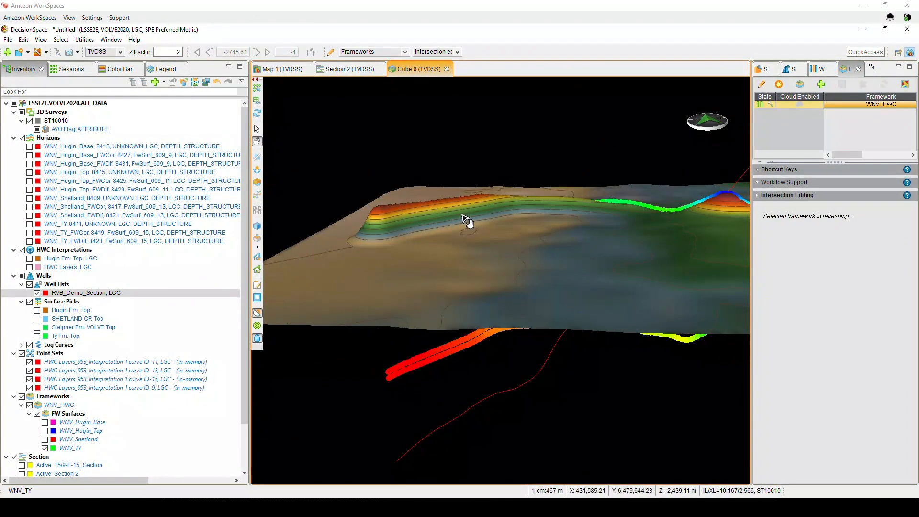
pyautogui.moveTo(469, 222); pyautogui.dragTo(525, 237)
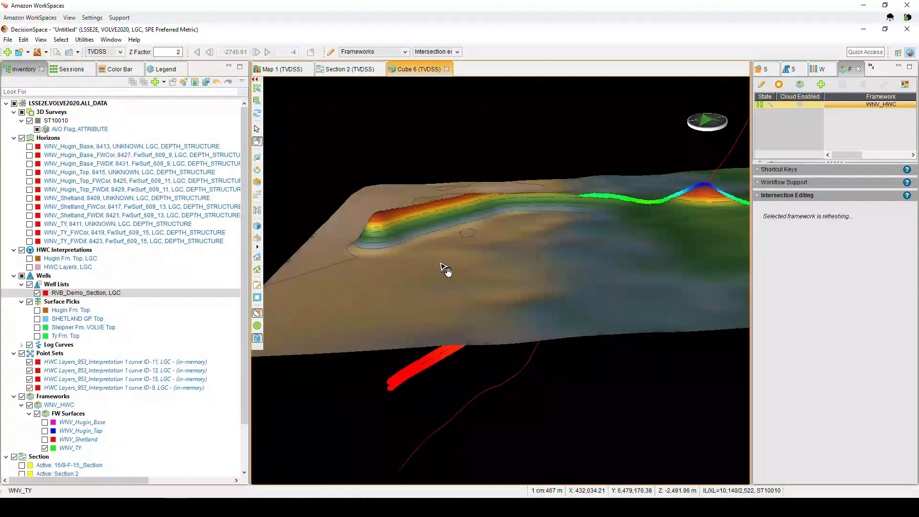
pyautogui.moveTo(443, 246); pyautogui.dragTo(532, 281)
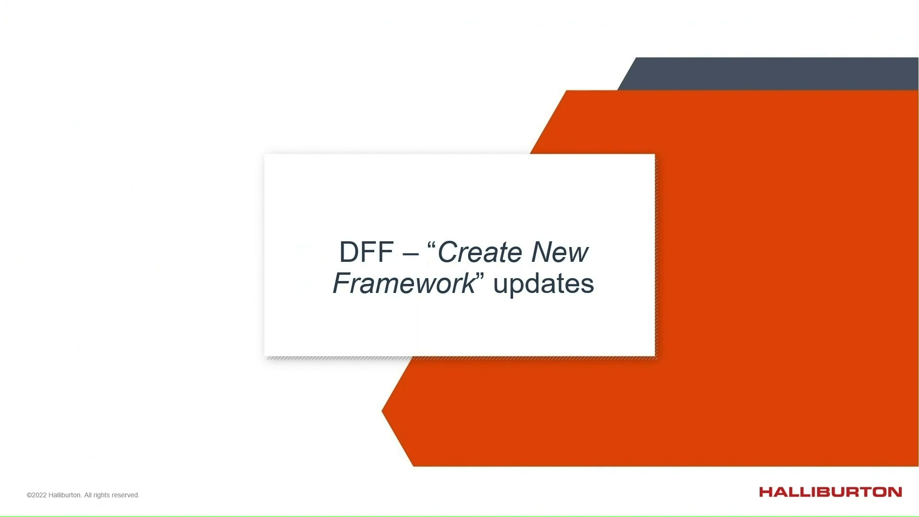
pyautogui.press('Right')
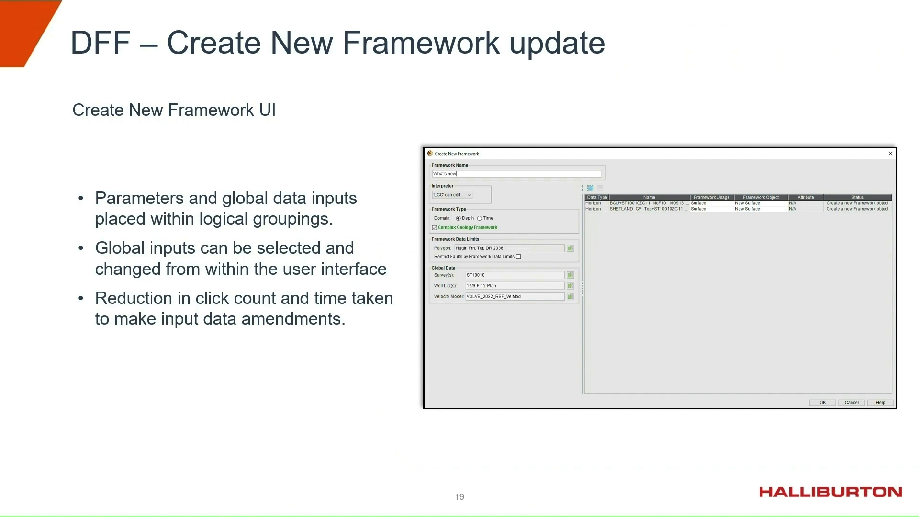
pyautogui.press('Right')
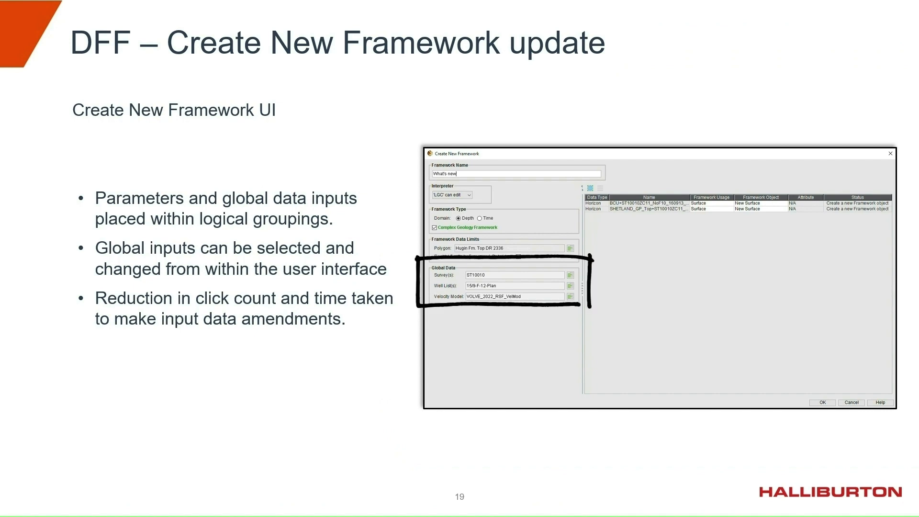
pyautogui.press('Right')
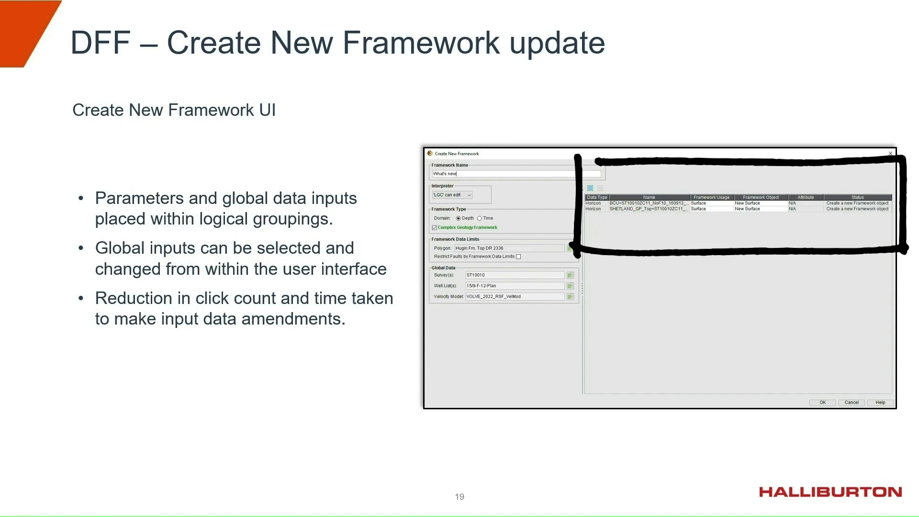
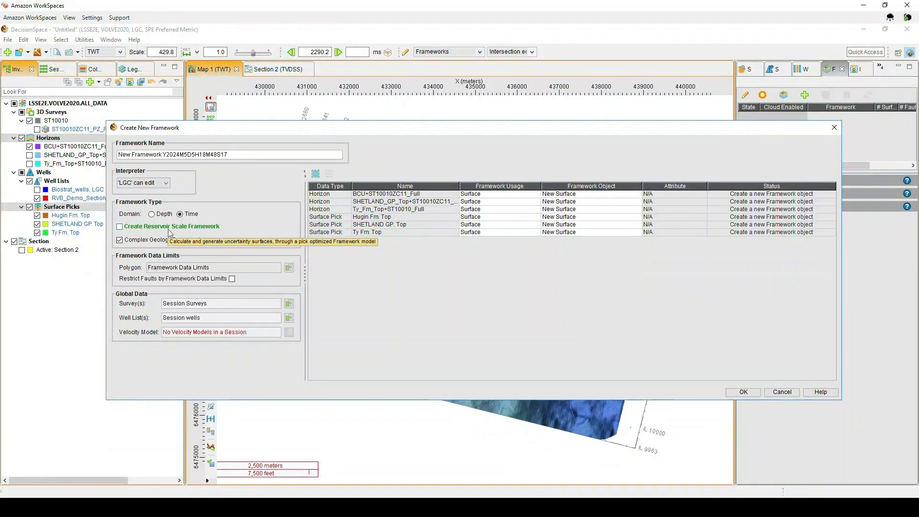
# - Enable a reservoir scale framework and set all three surface picks' framework usage to Seismic Scale surface
pyautogui.click(170, 226)
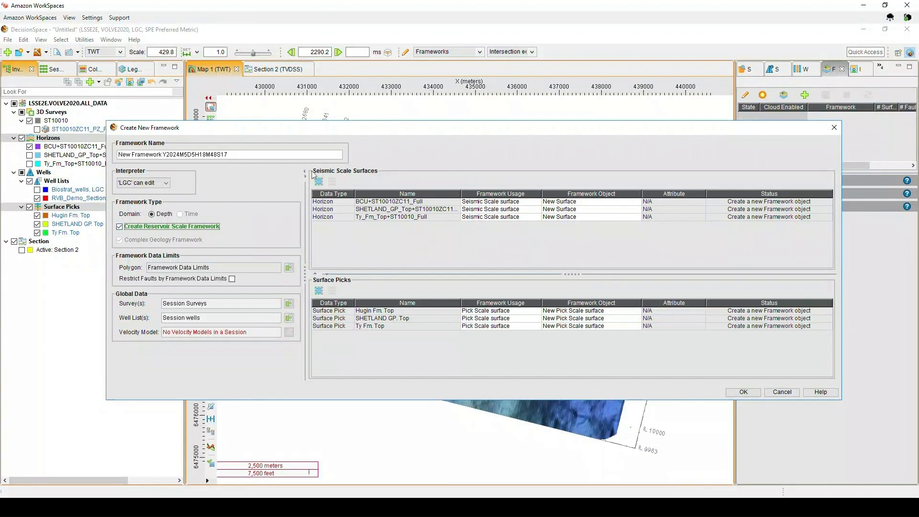
pyautogui.click(537, 311)
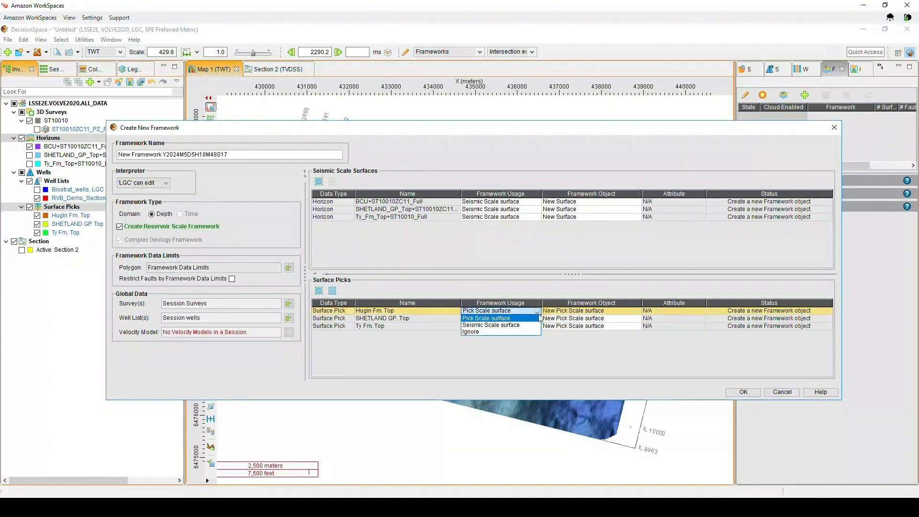
pyautogui.click(517, 325)
pyautogui.click(509, 318)
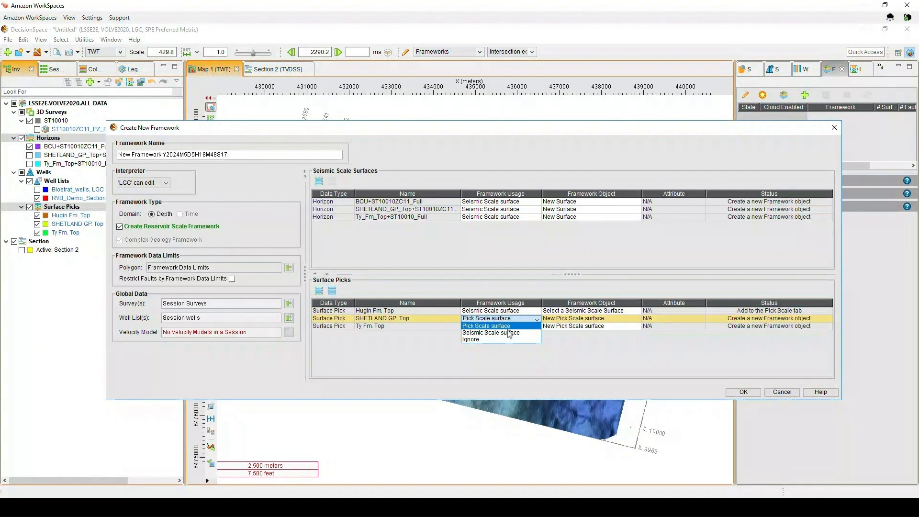
pyautogui.click(509, 334)
pyautogui.click(506, 328)
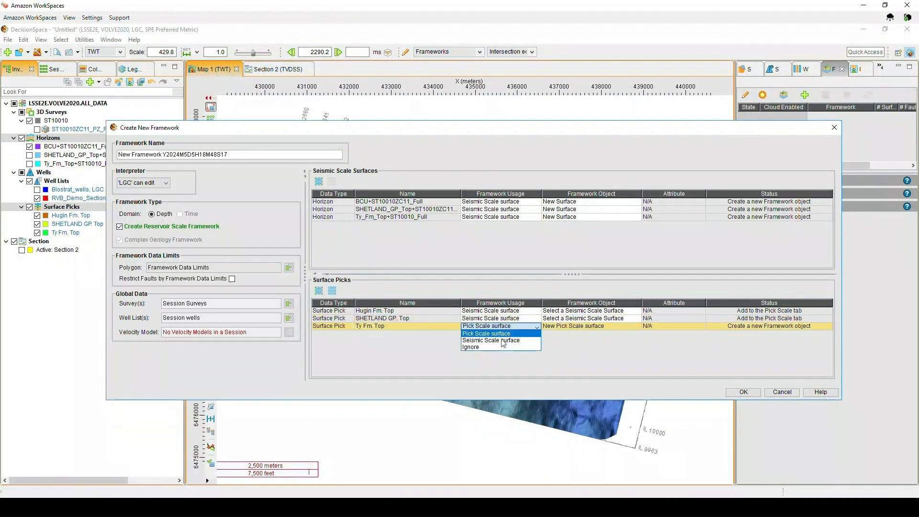
pyautogui.click(512, 341)
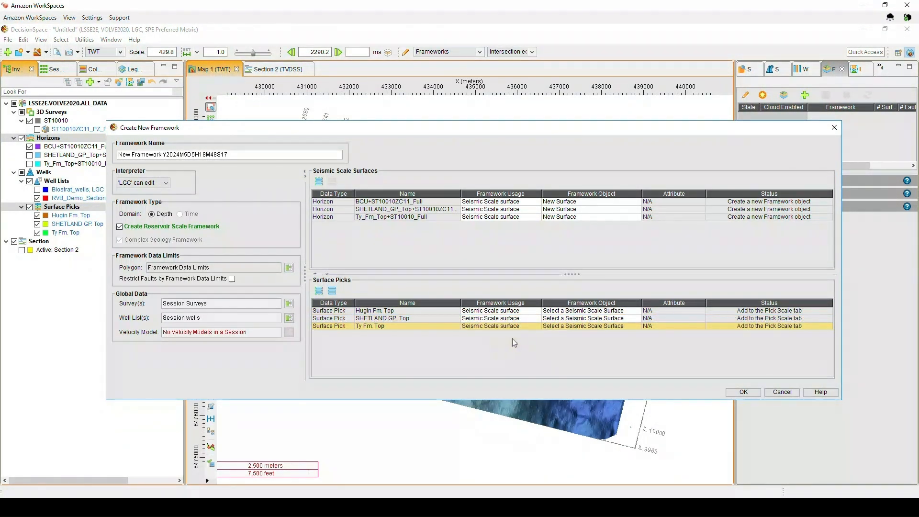
# - Link the Hugin, SHETLAND GP and Ty Fm picks to the BCU, SHETLAND_GP_Top and Ty_Fm_Top seismic surfaces respectively
pyautogui.click(567, 312)
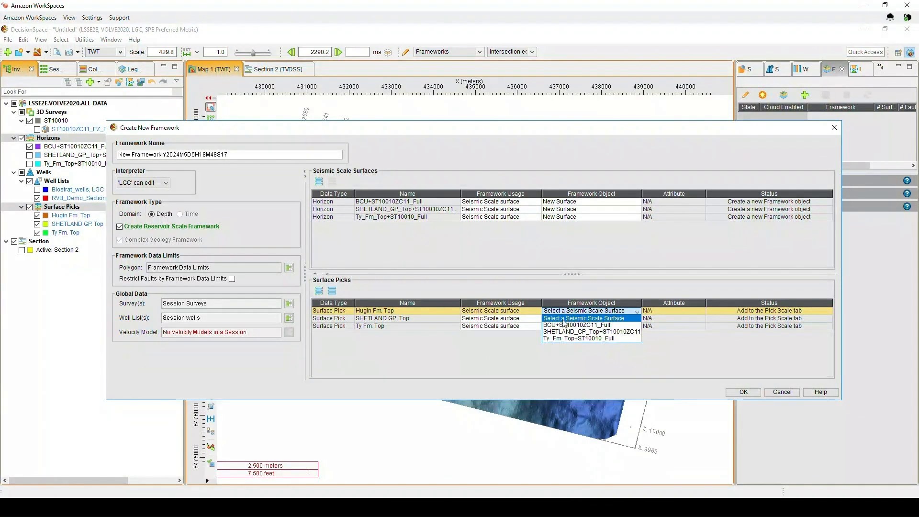
pyautogui.click(561, 325)
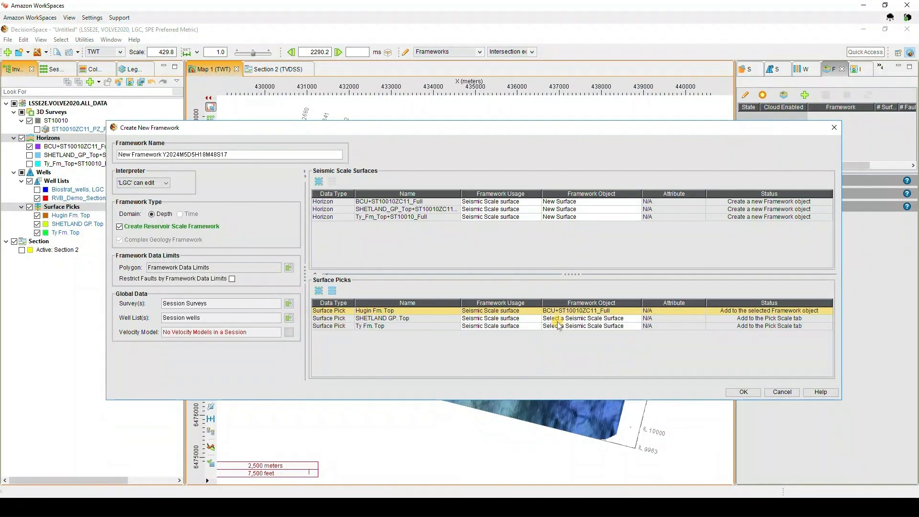
pyautogui.click(557, 319)
pyautogui.click(556, 337)
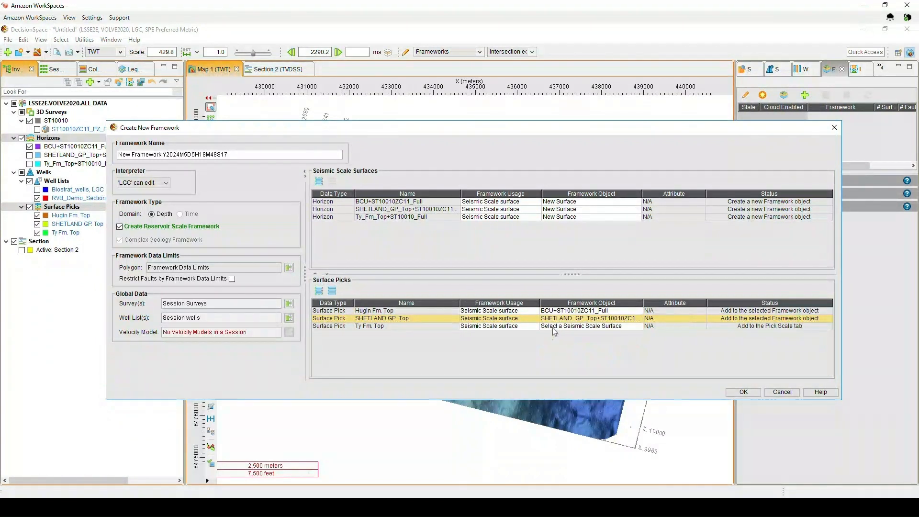
pyautogui.click(553, 330)
pyautogui.click(552, 342)
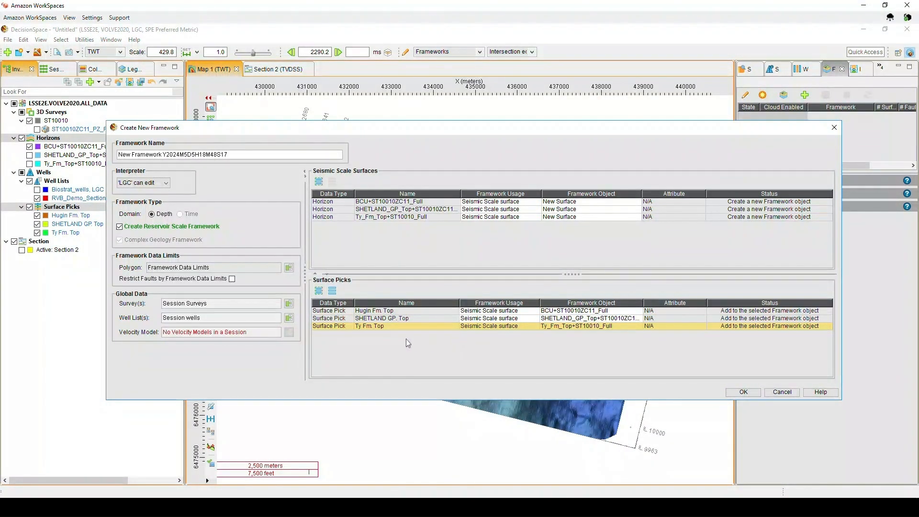
# - Choose Biostrat_wells as the framework's well list and create the new framework
pyautogui.click(289, 318)
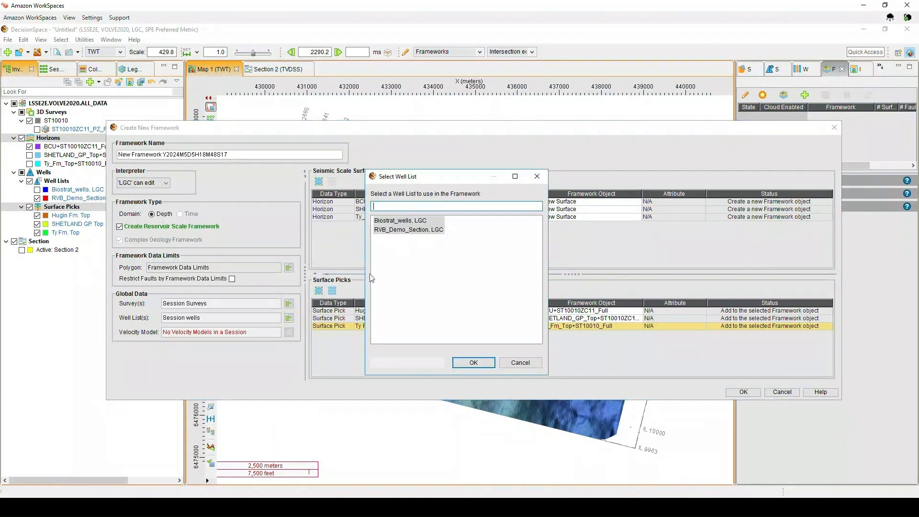
pyautogui.click(395, 221)
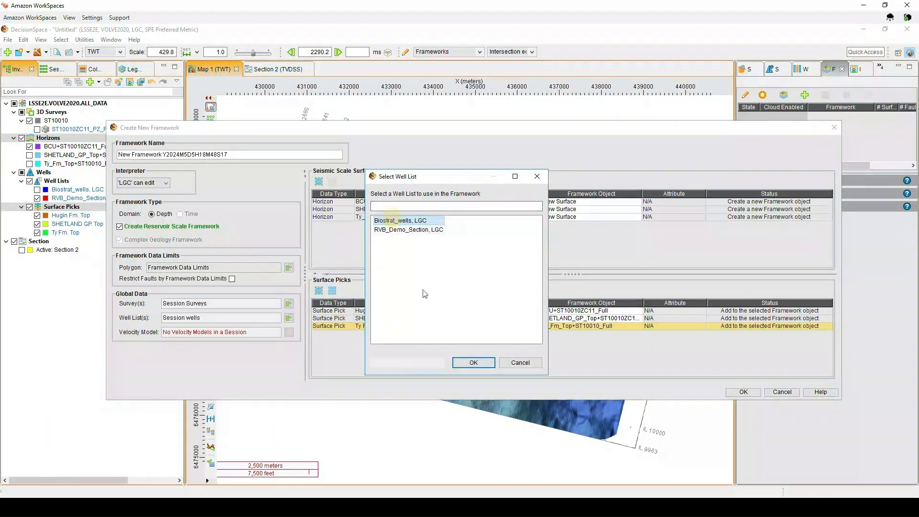
pyautogui.click(463, 362)
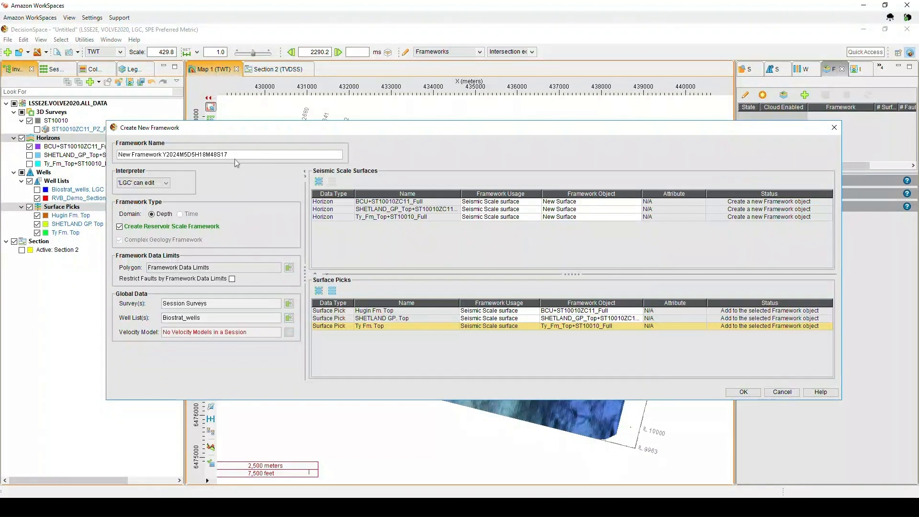
pyautogui.click(733, 395)
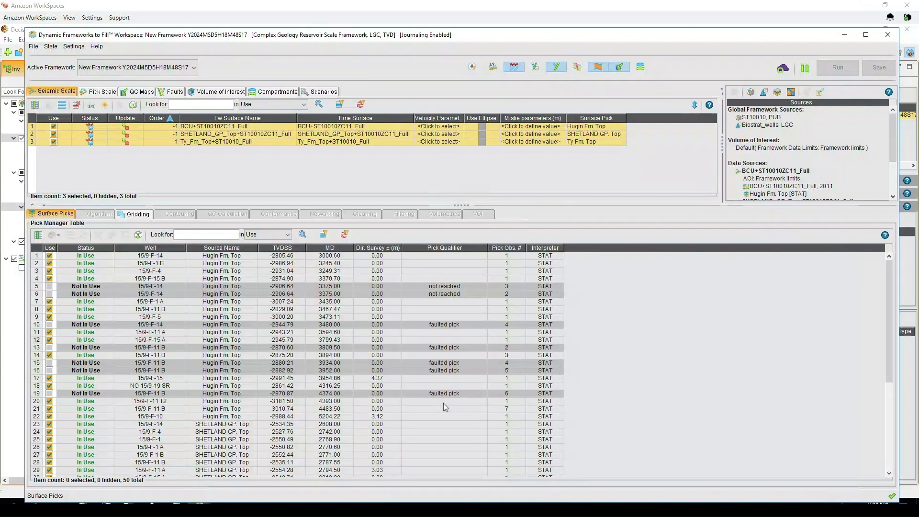
# - Browse the pick manager table and sort it by pick qualifier
pyautogui.scroll(-6, 443, 406)
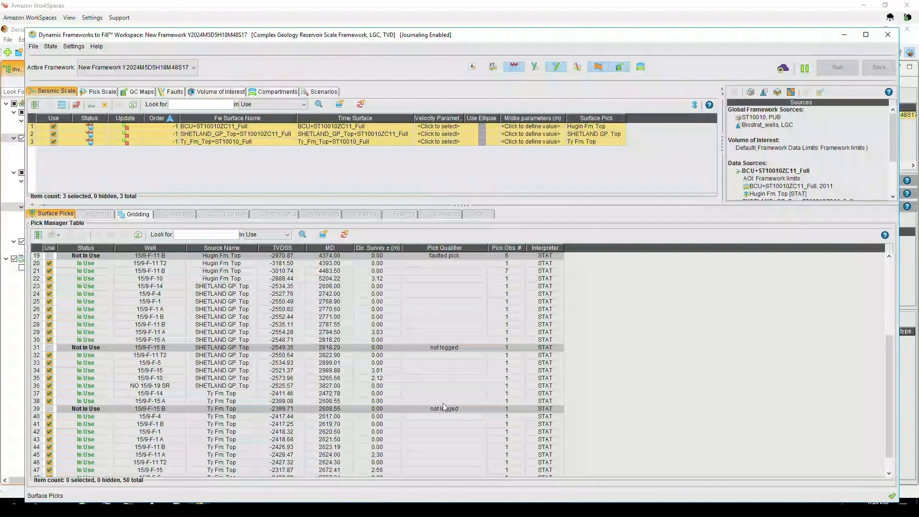
pyautogui.scroll(6, 443, 407)
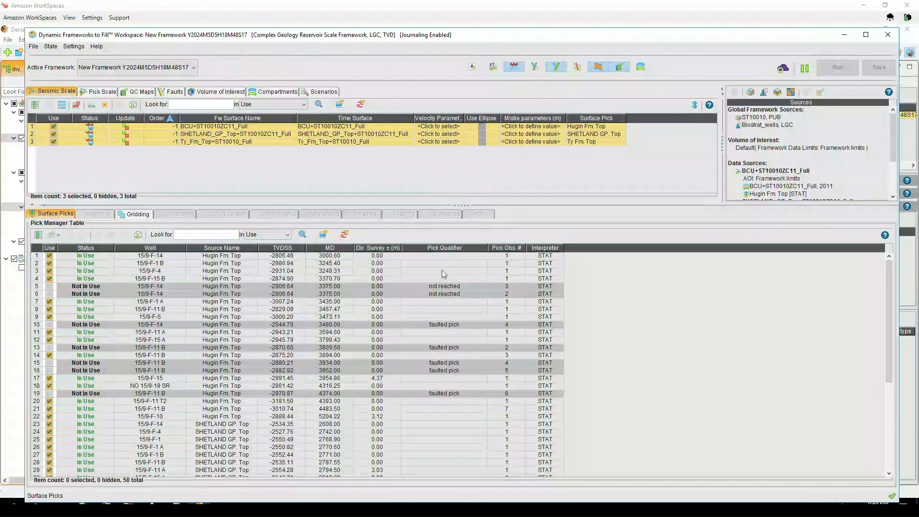
pyautogui.click(442, 248)
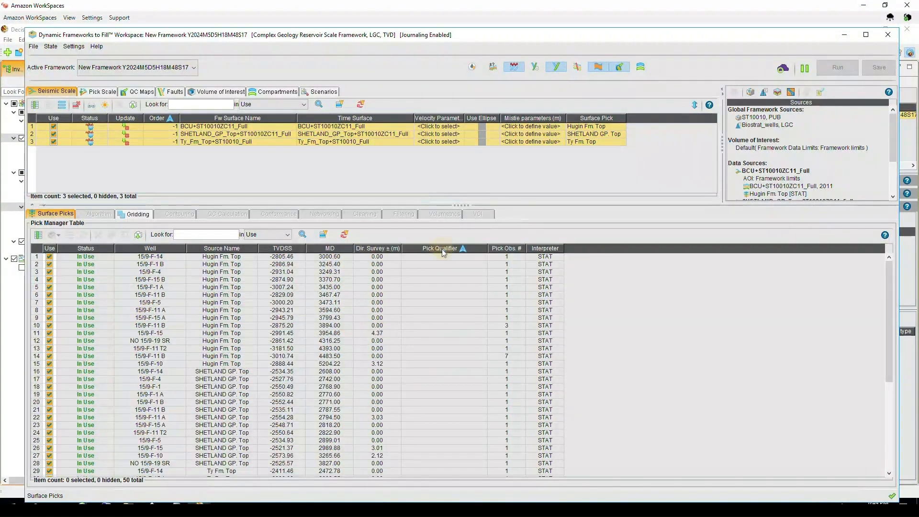
pyautogui.click(442, 249)
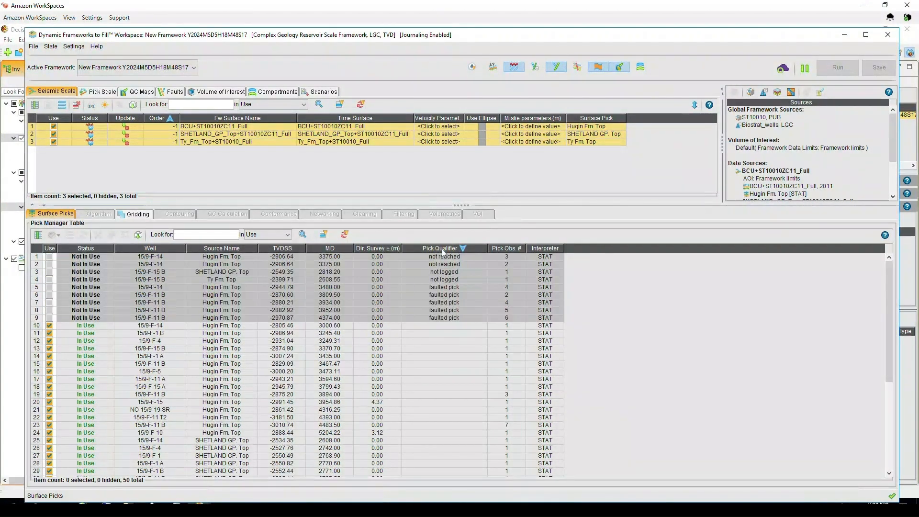
# - Toggle the use of a faulted Hugin pick and an in-use Hugin pick off and back on
pyautogui.click(50, 318)
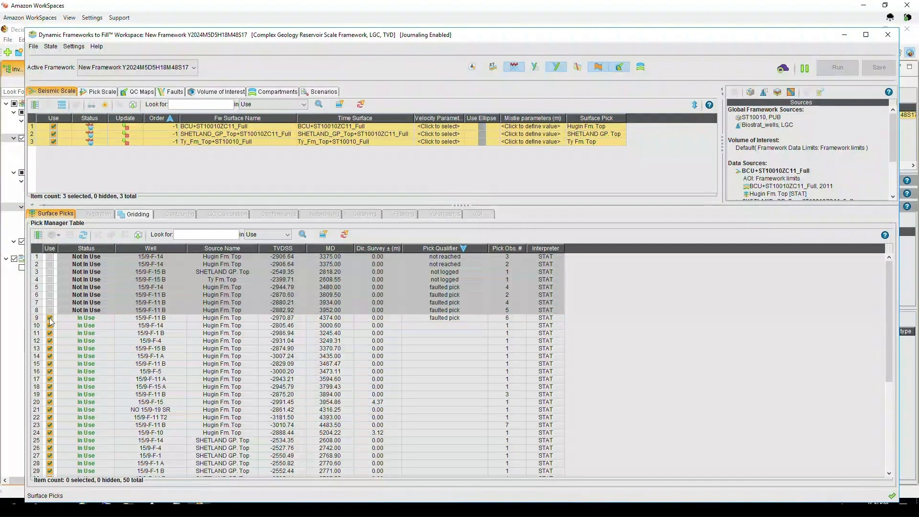
pyautogui.click(50, 318)
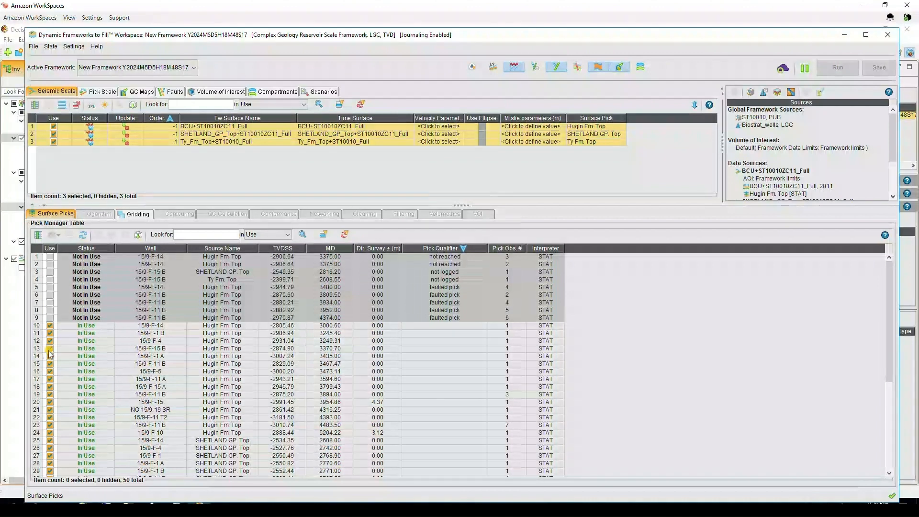
pyautogui.click(50, 349)
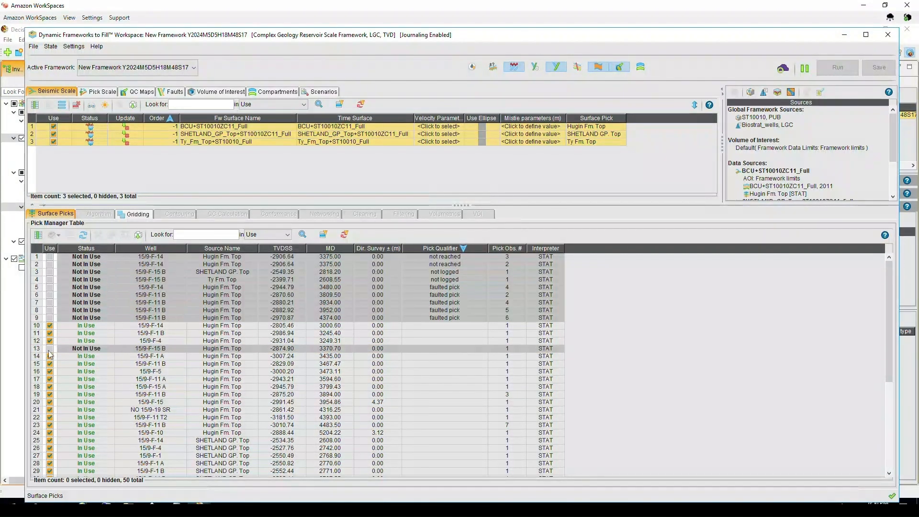
pyautogui.click(49, 349)
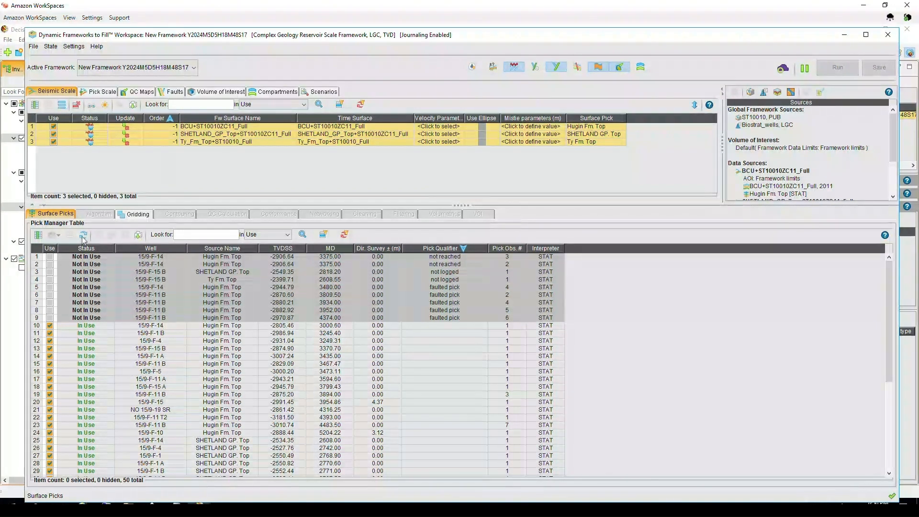
# - Reorder the framework surfaces, setting Ty_Fm_Top to 0, SHETLAND_GP_Top to 10 and BCU to 20
pyautogui.click(166, 142)
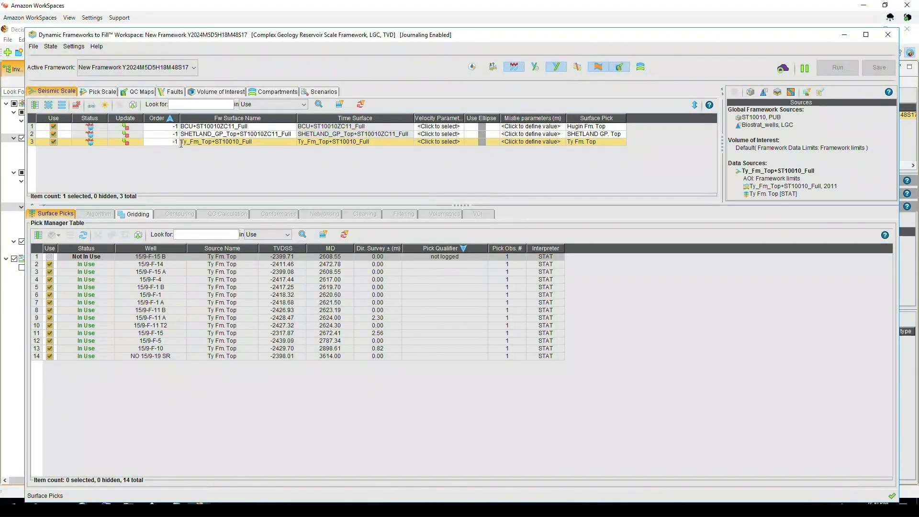
pyautogui.write('0')
pyautogui.press('Return')
pyautogui.click(176, 134)
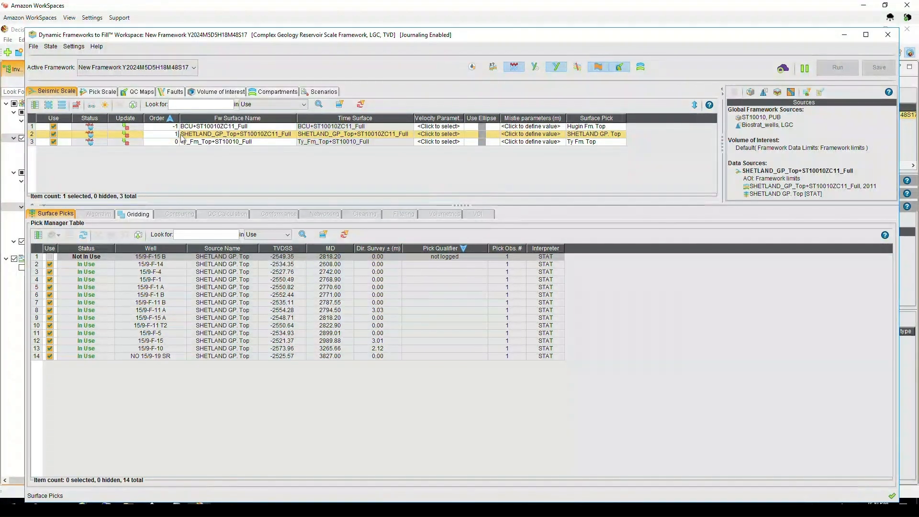
pyautogui.write('10')
pyautogui.press('Return')
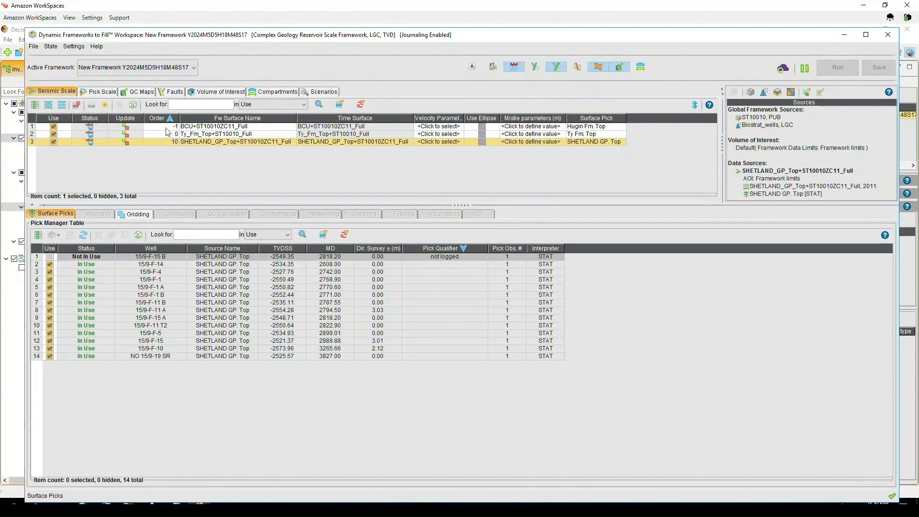
pyautogui.click(173, 126)
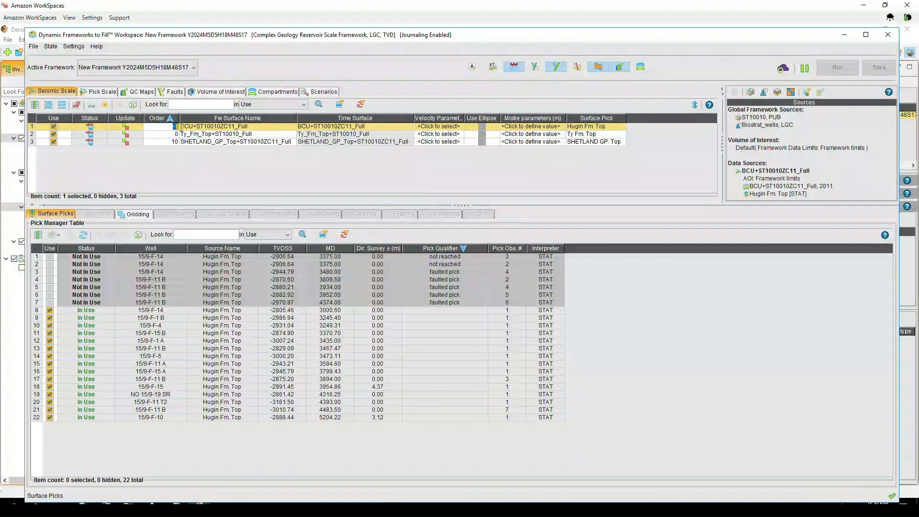
pyautogui.write('20')
pyautogui.press('Return')
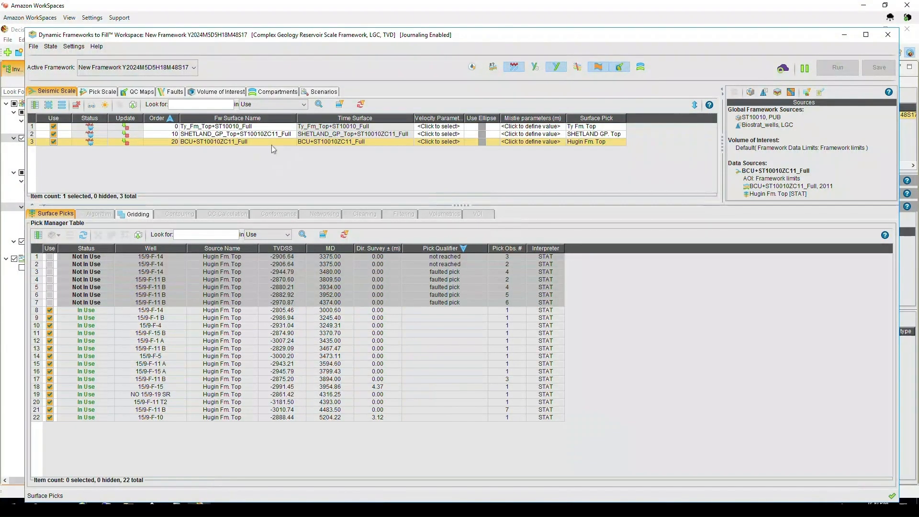
# - Define Ty_Fm_Top's velocity parameter as a constant interval velocity of 2100 m/s after reviewing the other velocity options
pyautogui.click(440, 127)
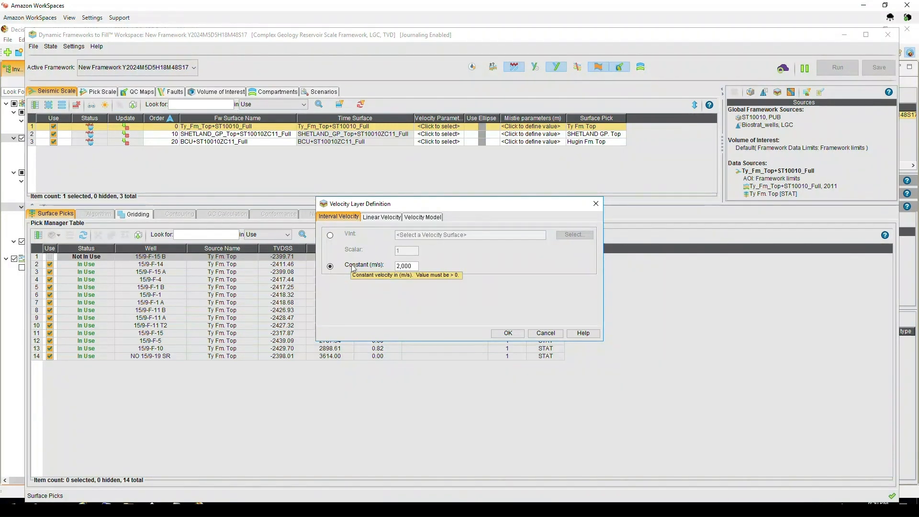
pyautogui.click(375, 219)
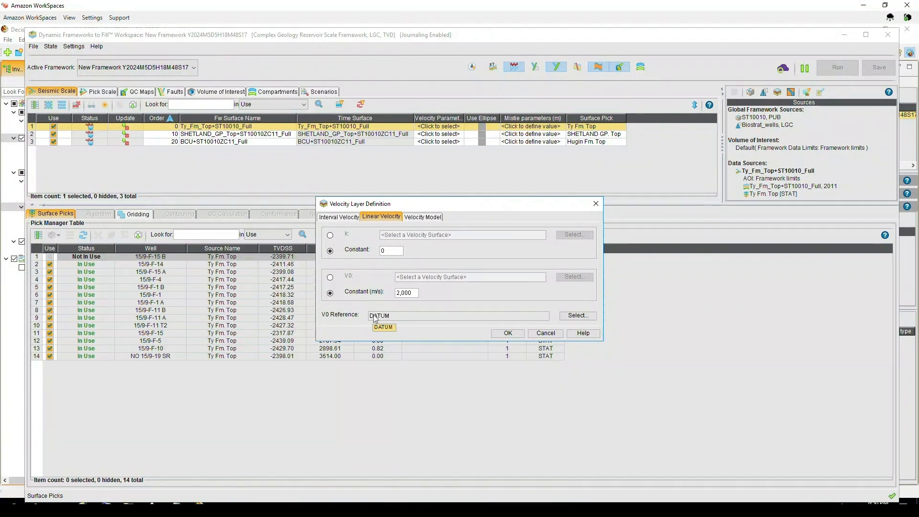
pyautogui.click(418, 218)
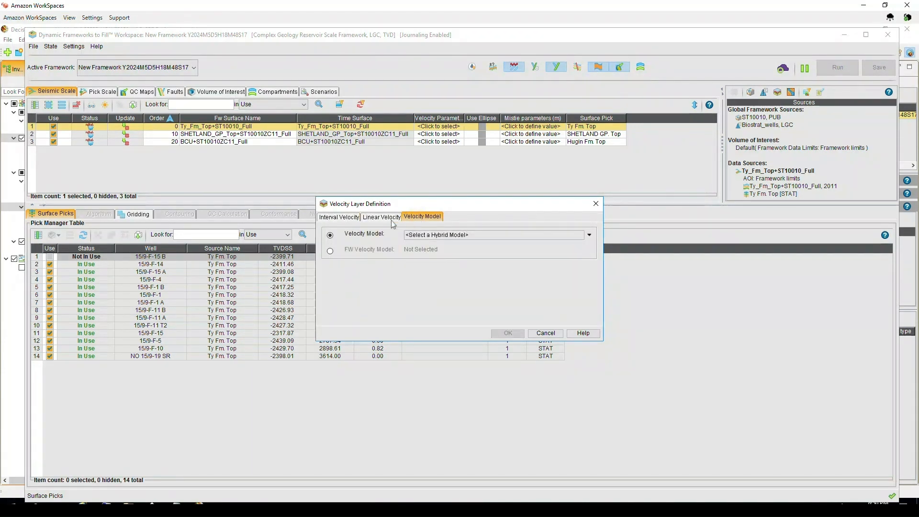
pyautogui.click(590, 235)
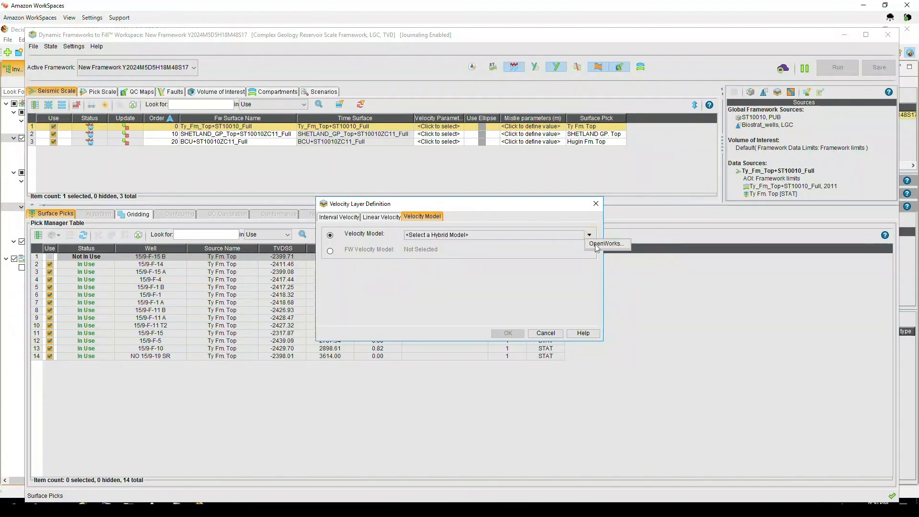
pyautogui.click(596, 245)
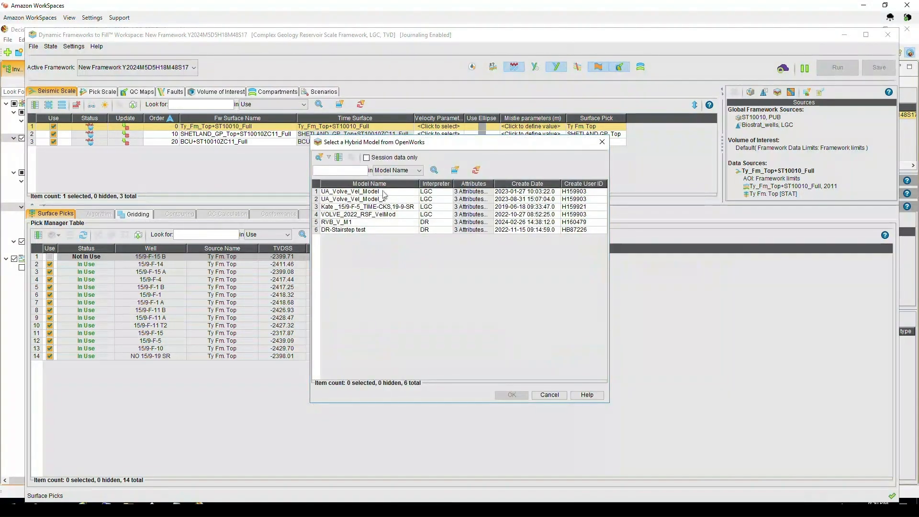
pyautogui.click(549, 395)
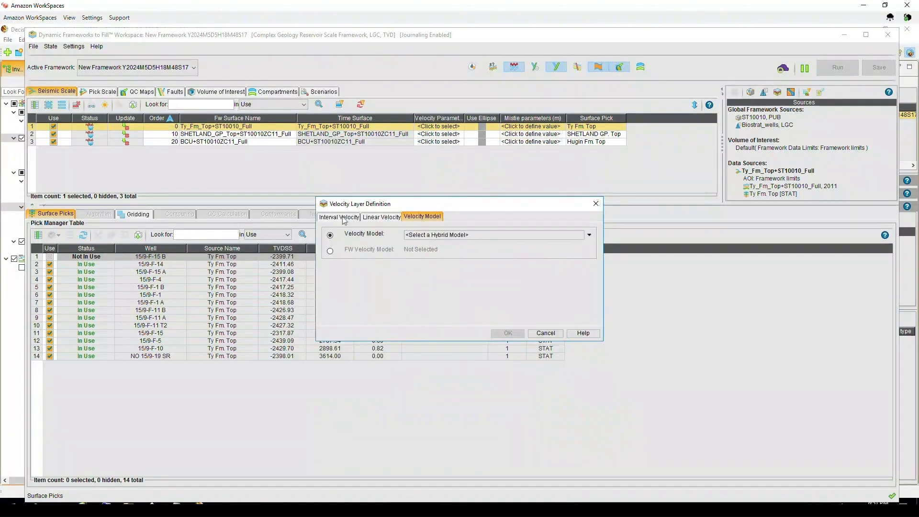
pyautogui.click(343, 218)
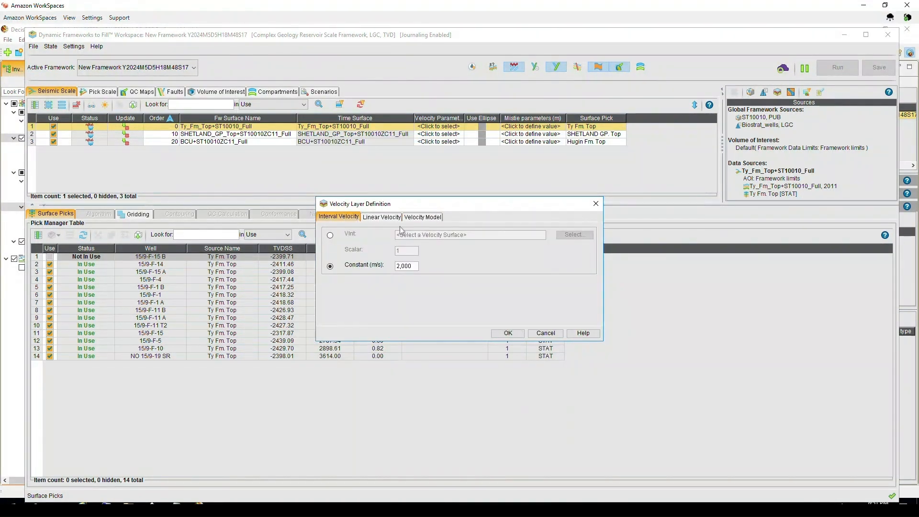
pyautogui.doubleClick(406, 267)
pyautogui.write('1')
pyautogui.press('Tab')
pyautogui.press('Return')
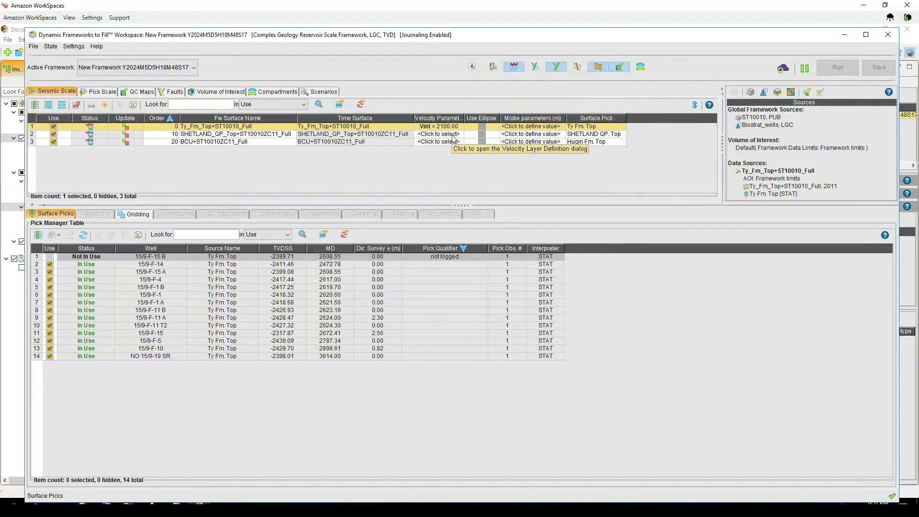
# - Define SHETLAND_GP_Top's velocity parameter as a constant interval velocity of 2400 m/s
pyautogui.click(453, 138)
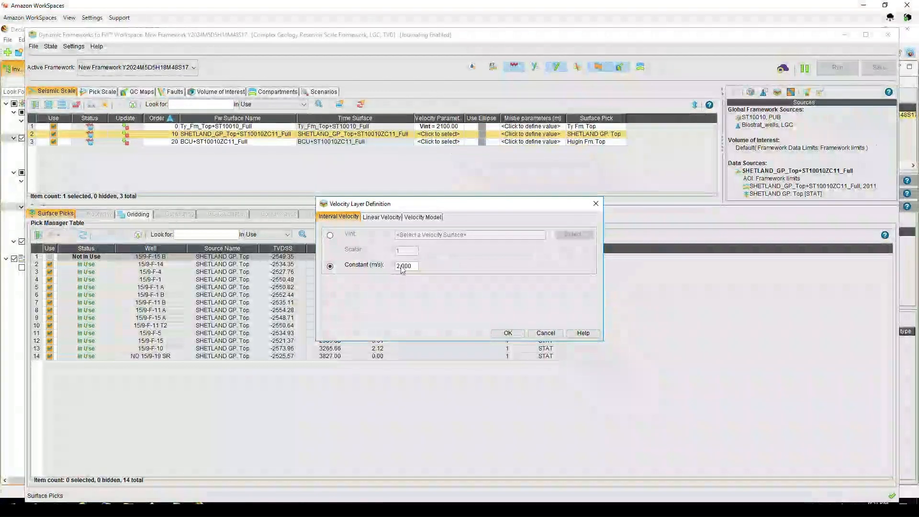
pyautogui.click(405, 266)
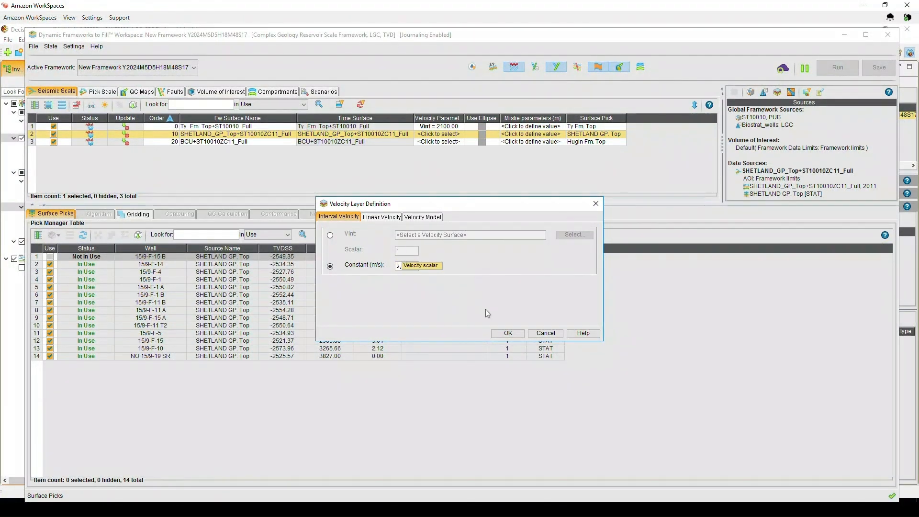
pyautogui.write('2400')
pyautogui.click(508, 333)
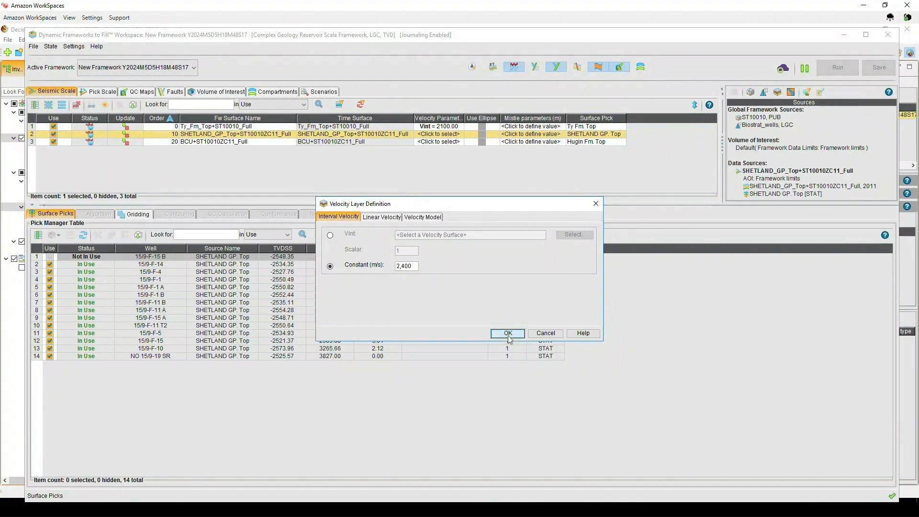
# - Define BCU's velocity parameter as a constant interval velocity of 2250 m/s
pyautogui.click(441, 142)
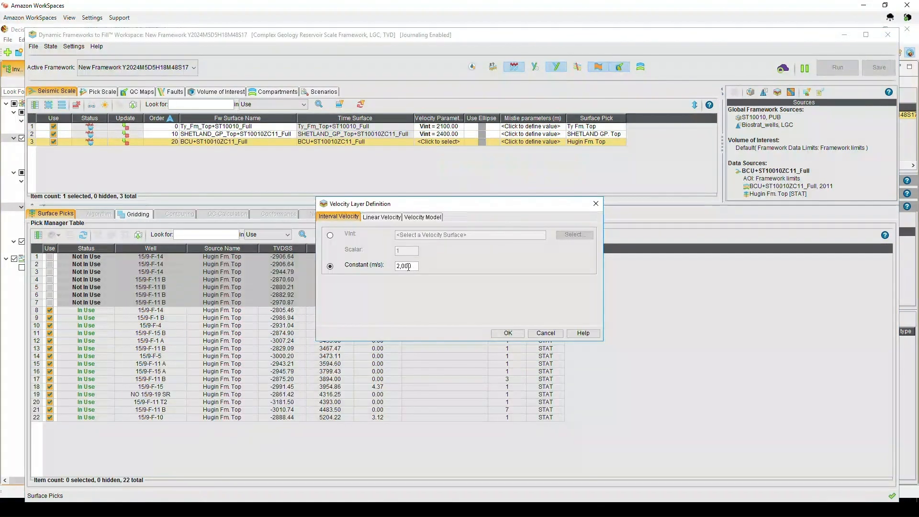
pyautogui.click(408, 267)
pyautogui.press('BackSpace')
pyautogui.press('BackSpace')
pyautogui.write('25')
pyautogui.click(507, 333)
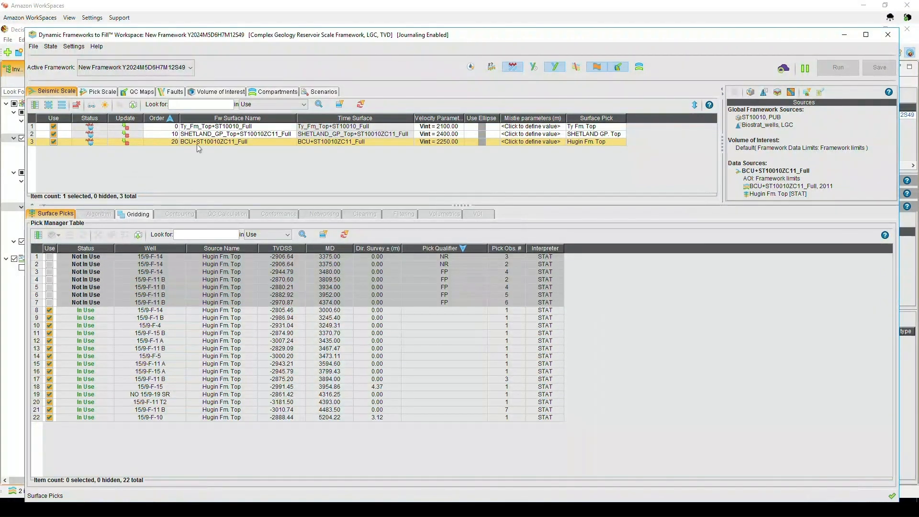
# - Turn on mistie propagation and enable propagation from the SHETLAND_GP_Top and Ty_Fm_Top surfaces
pyautogui.click(470, 68)
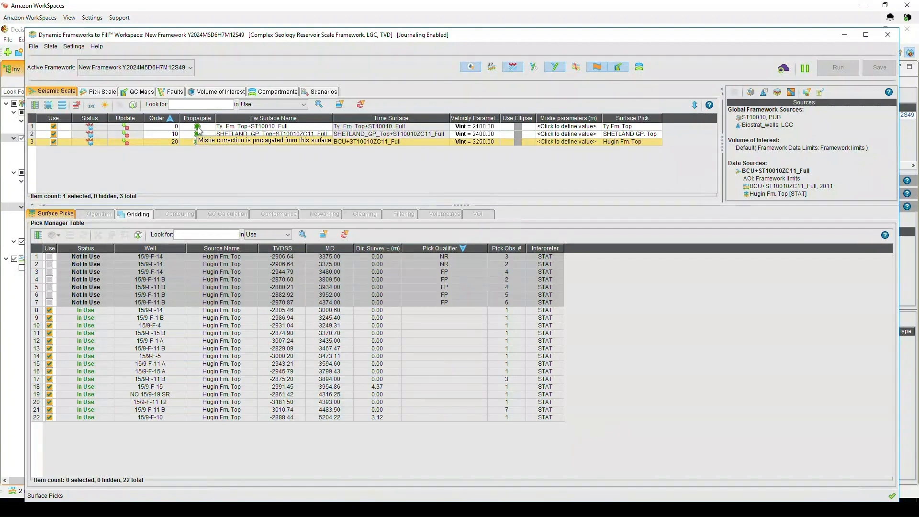
pyautogui.click(198, 135)
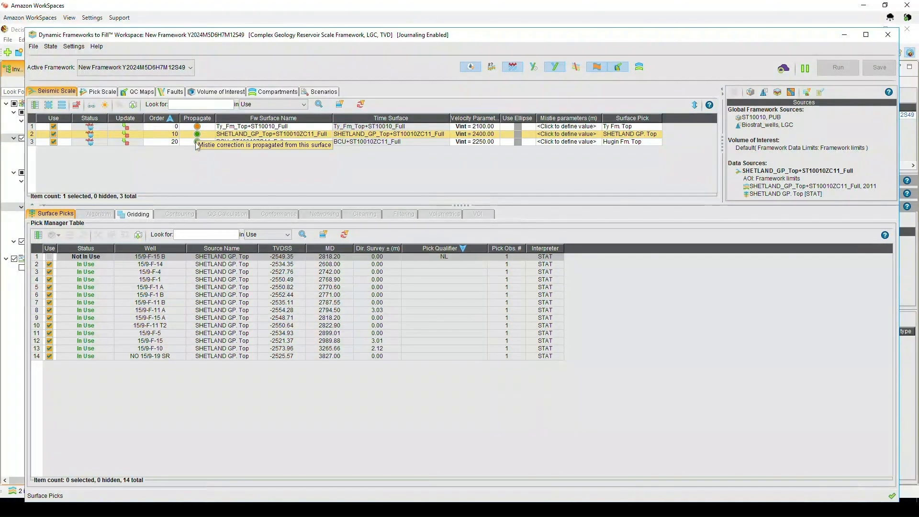
pyautogui.click(197, 129)
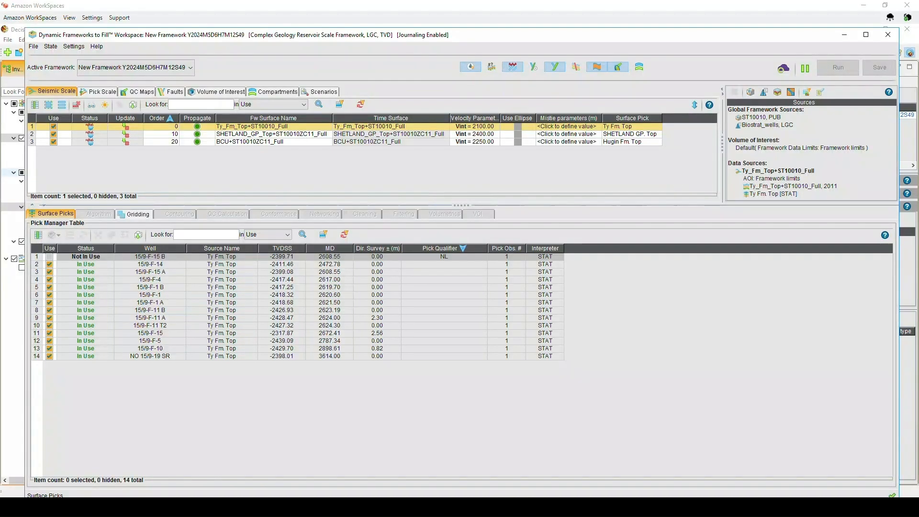
# - Select all three framework surfaces, open their mistie correction parameters and highlight each surface's search ellipses in turn
pyautogui.click(49, 104)
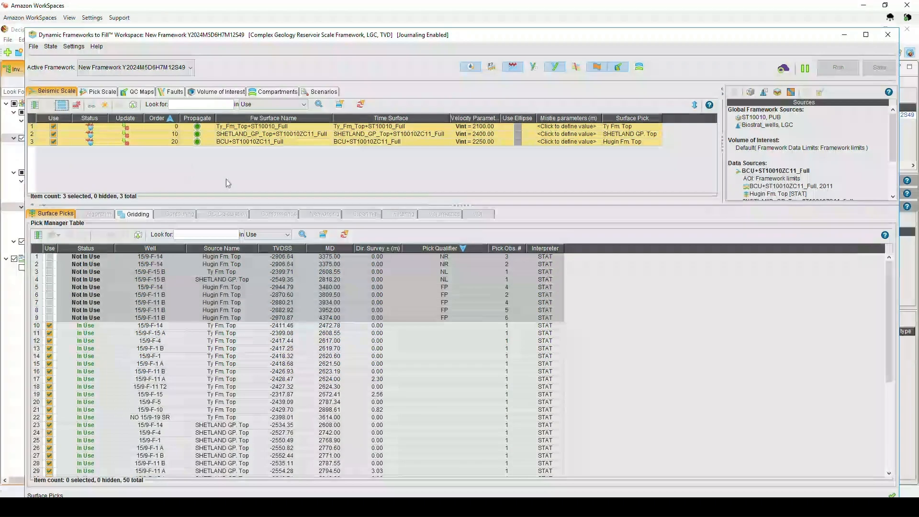
pyautogui.click(576, 143)
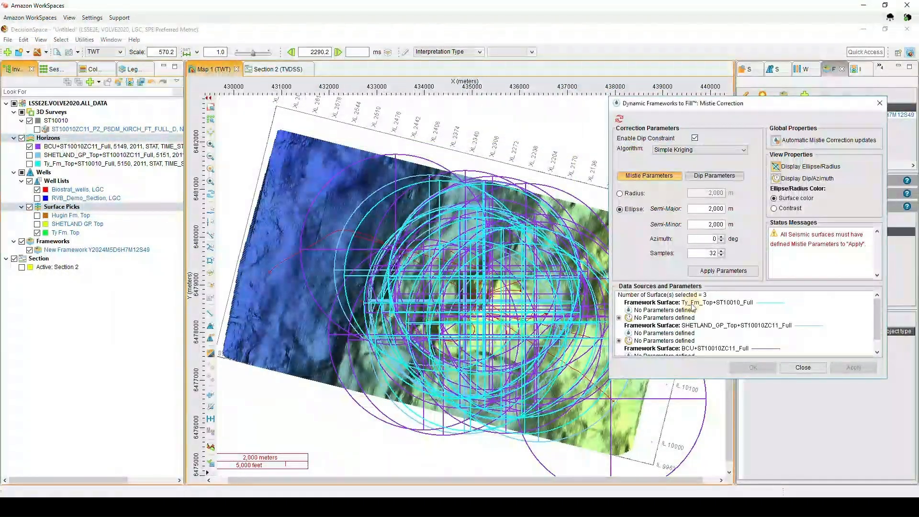
pyautogui.click(692, 305)
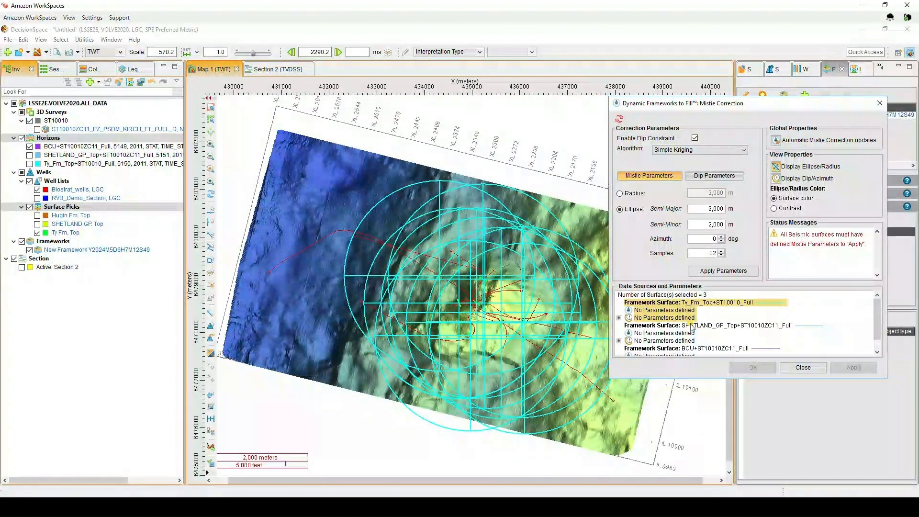
pyautogui.click(692, 326)
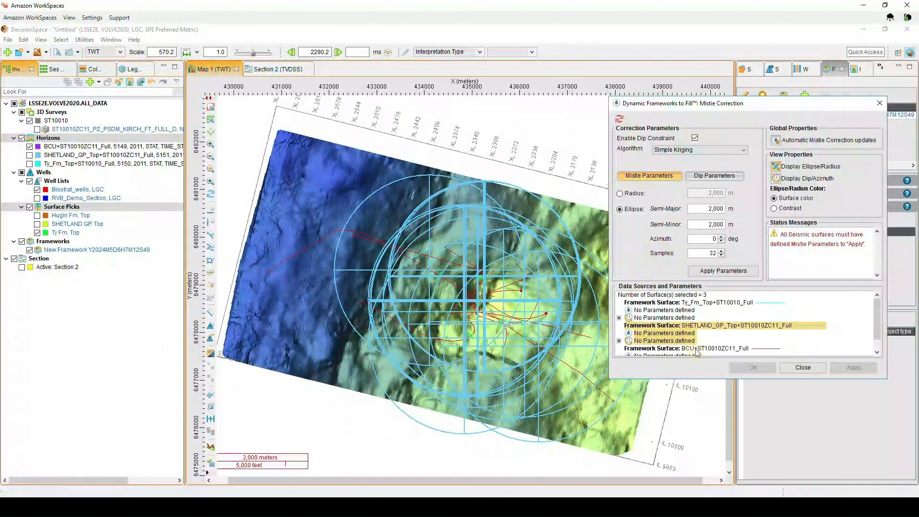
pyautogui.click(696, 349)
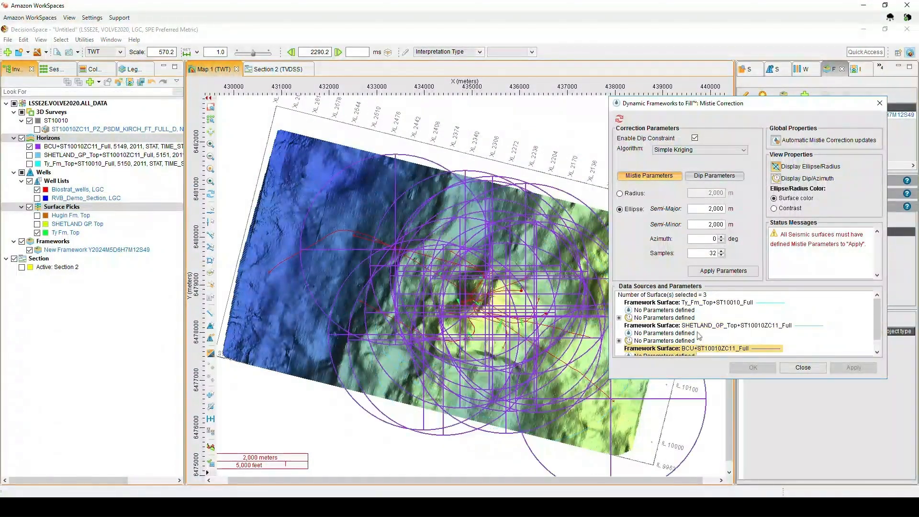
pyautogui.click(694, 305)
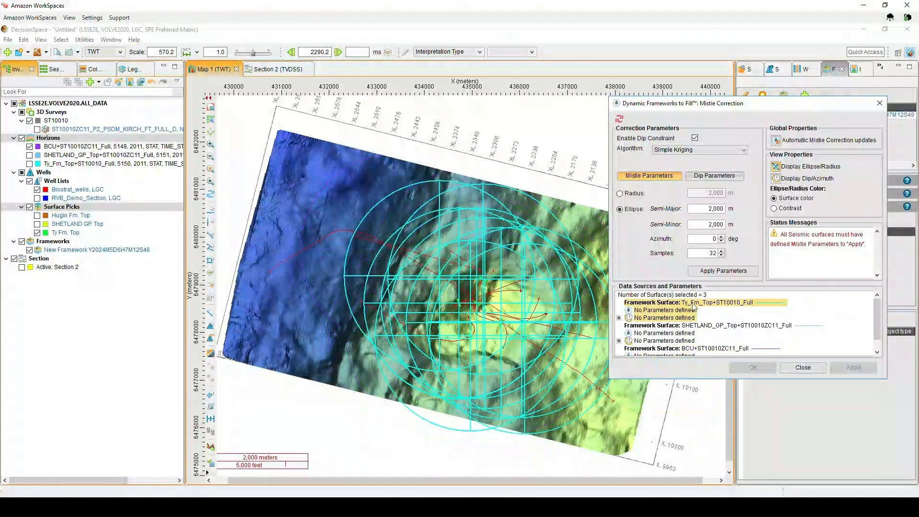
# - Try a circular mistie search radius of 500 m
pyautogui.click(633, 194)
pyautogui.moveTo(706, 193); pyautogui.dragTo(730, 194)
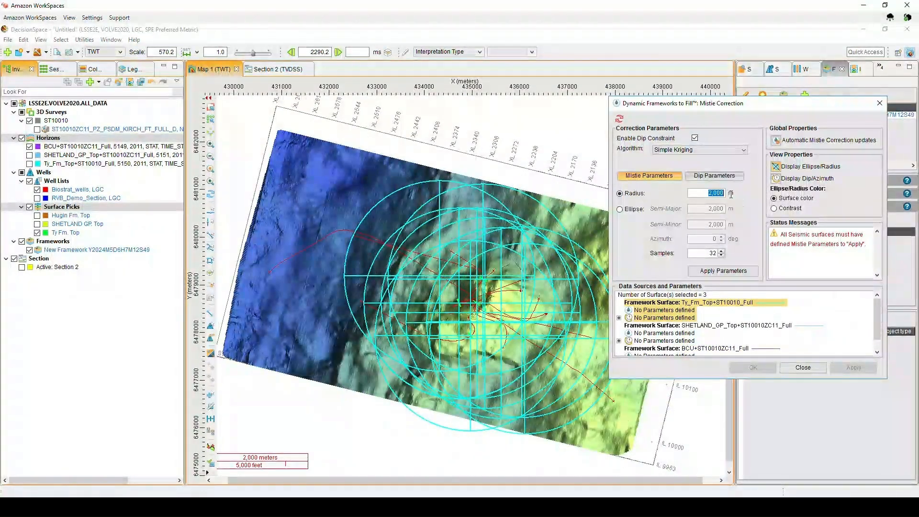
pyautogui.write('500')
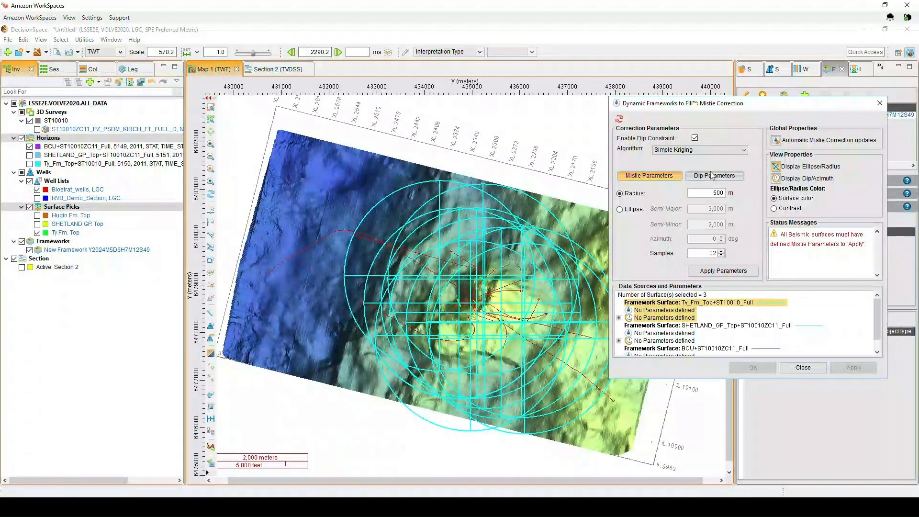
pyautogui.press('Tab')
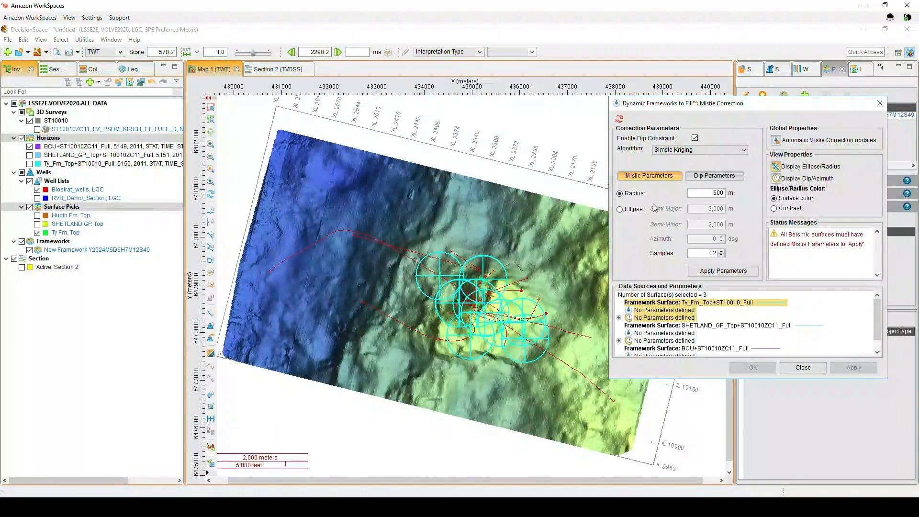
# - Try an elliptical search with a 500 m semi-minor axis while stepping the azimuth up
pyautogui.click(633, 211)
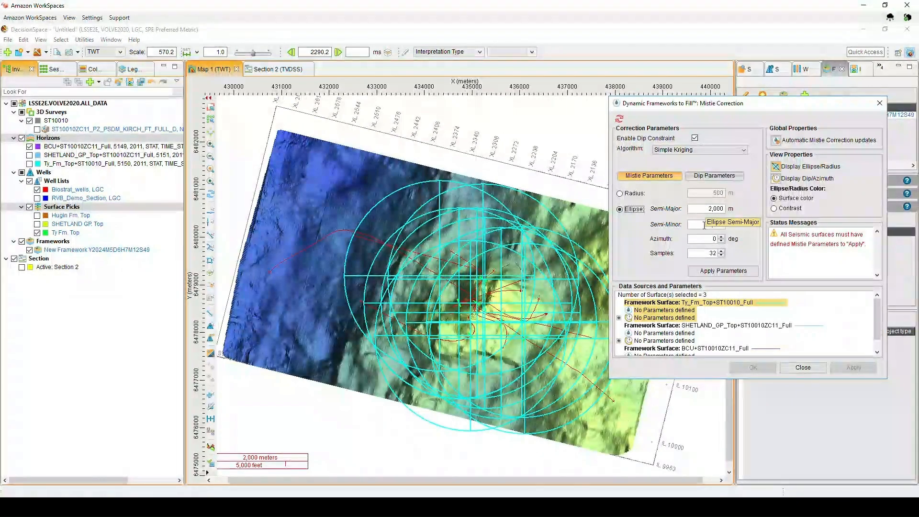
pyautogui.click(704, 225)
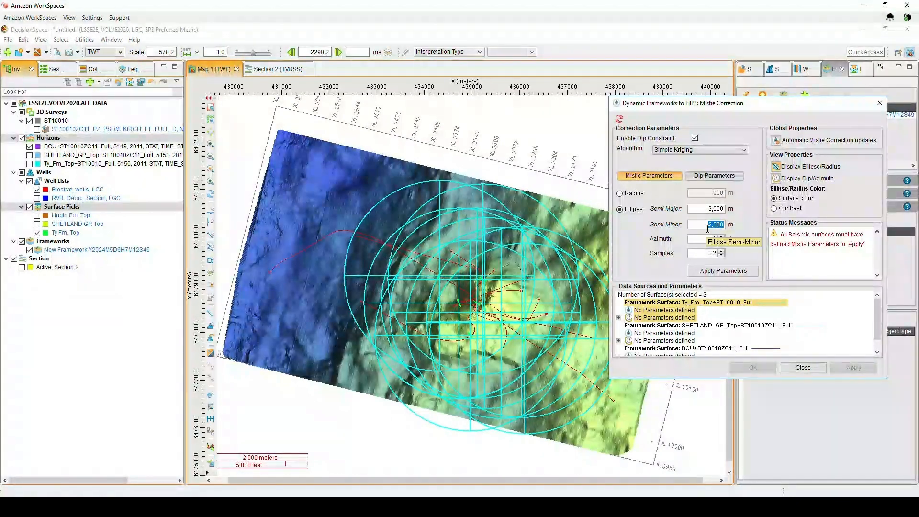
pyautogui.write('5')
pyautogui.press('Tab')
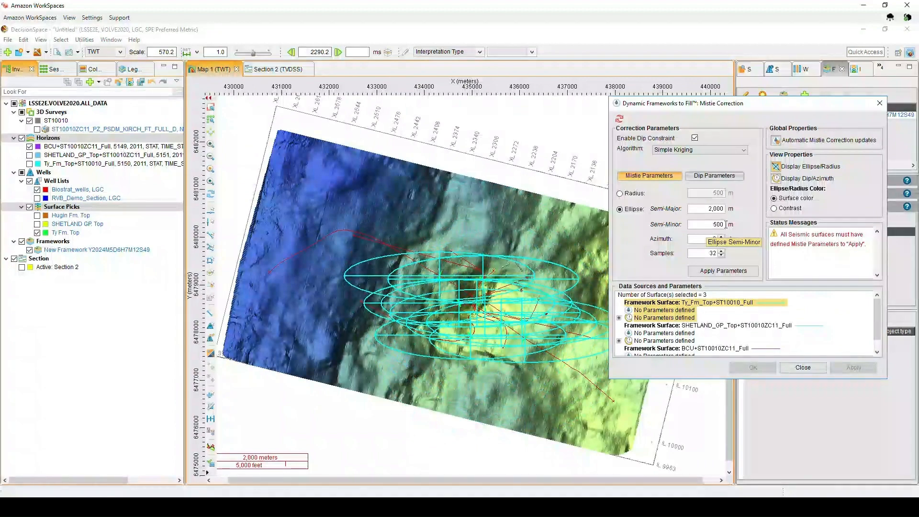
pyautogui.click(720, 237)
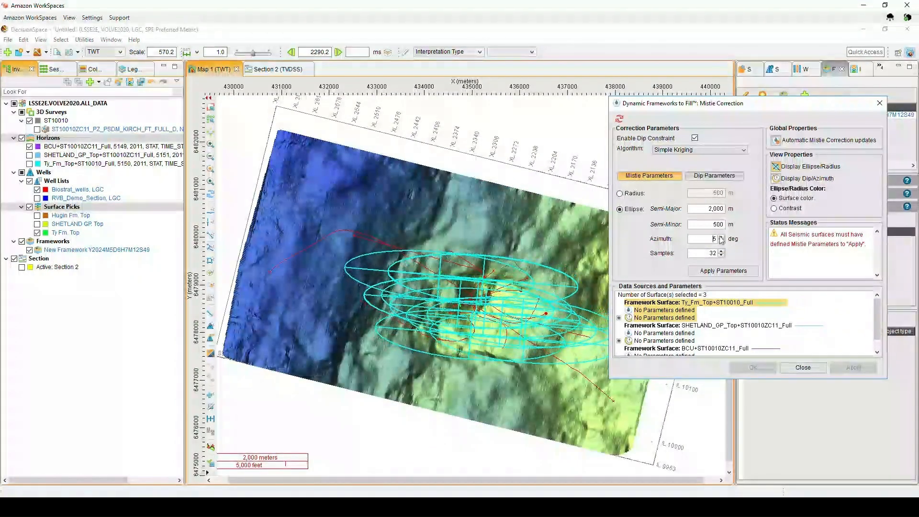
pyautogui.click(720, 237)
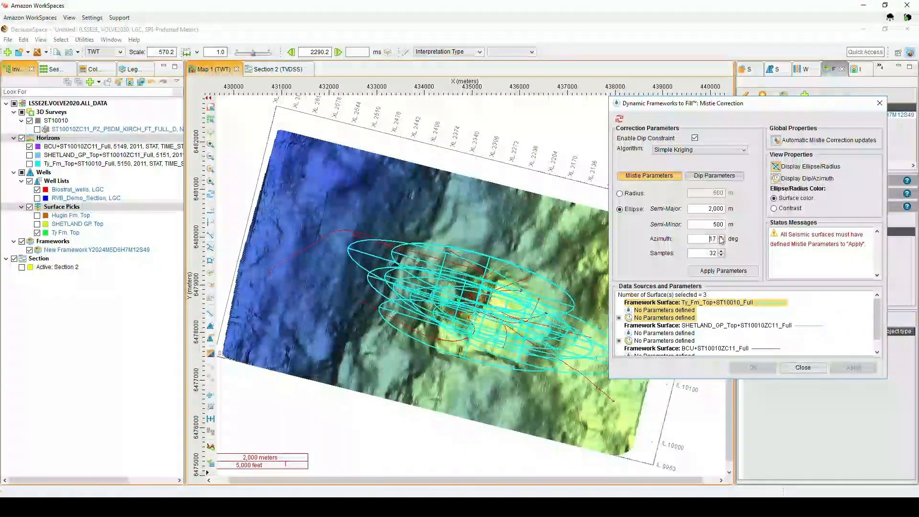
pyautogui.click(721, 238)
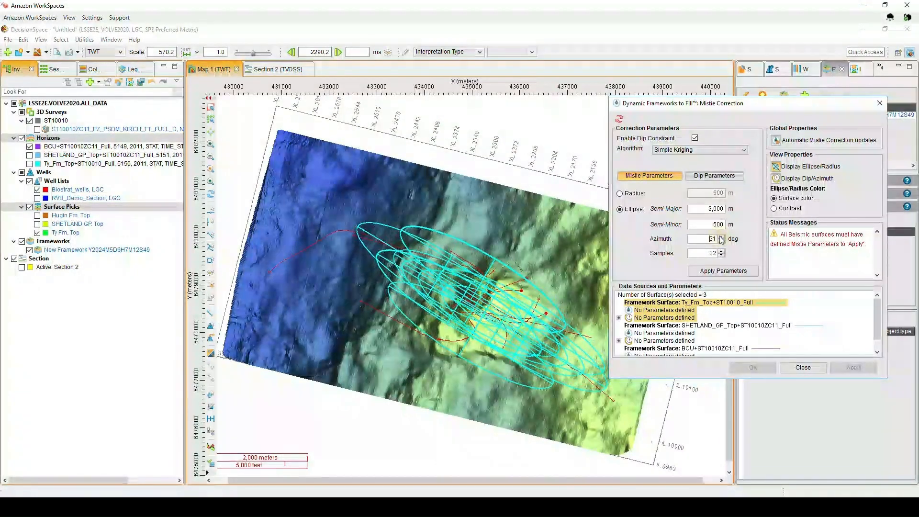
# - Preview the ellipses in contrast colour and step the azimuth back down to 10 degrees
pyautogui.click(776, 210)
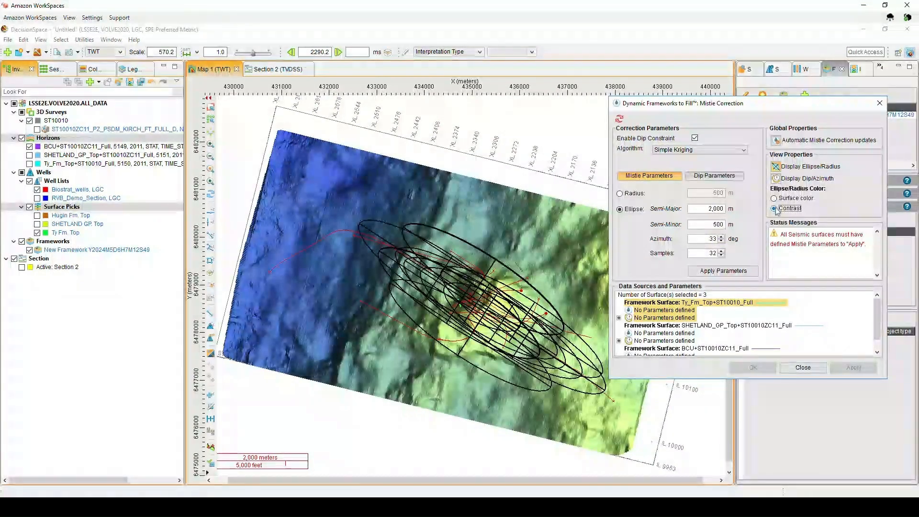
pyautogui.click(721, 241)
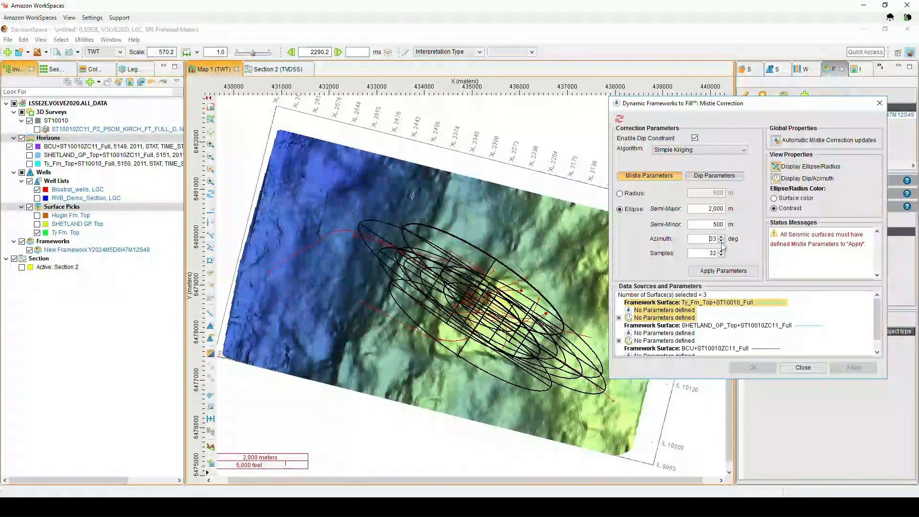
pyautogui.click(721, 242)
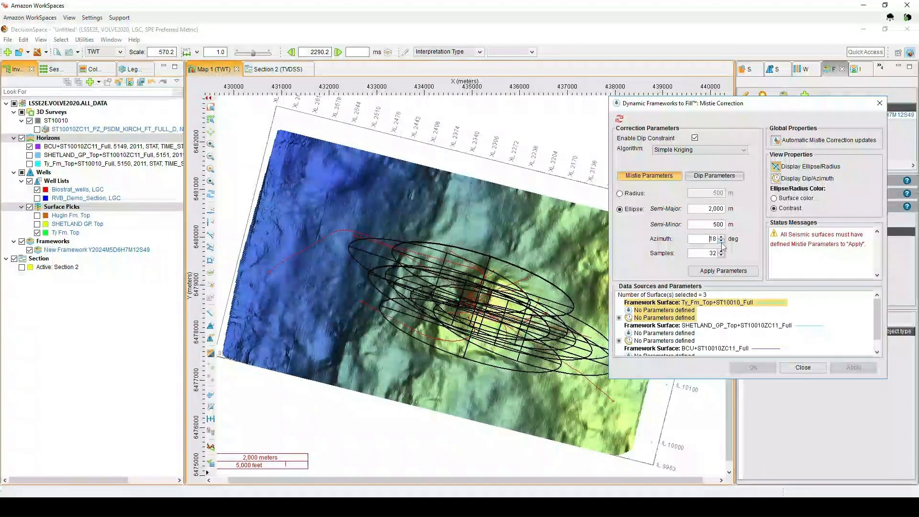
pyautogui.click(721, 242)
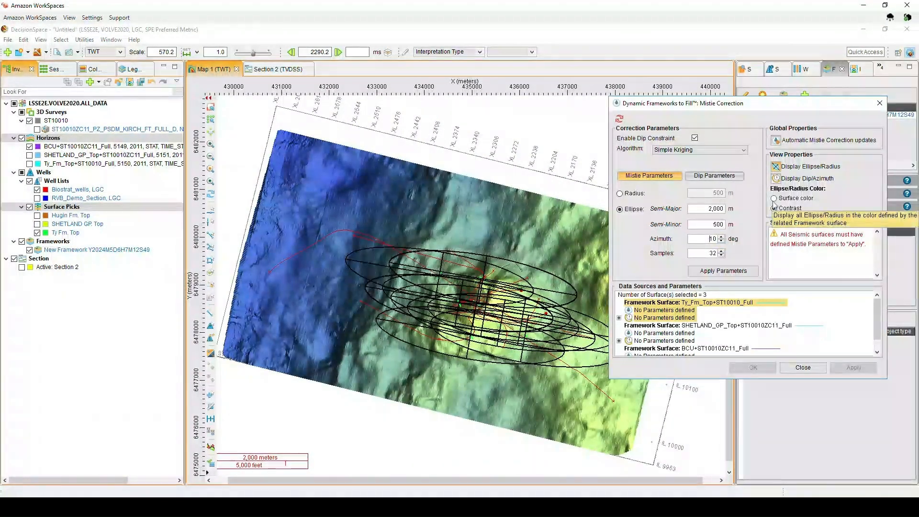
# - Select all three surfaces and apply the 2000 m by 2000 m ellipse with 0 degree azimuth as mistie parameters
pyautogui.click(737, 327)
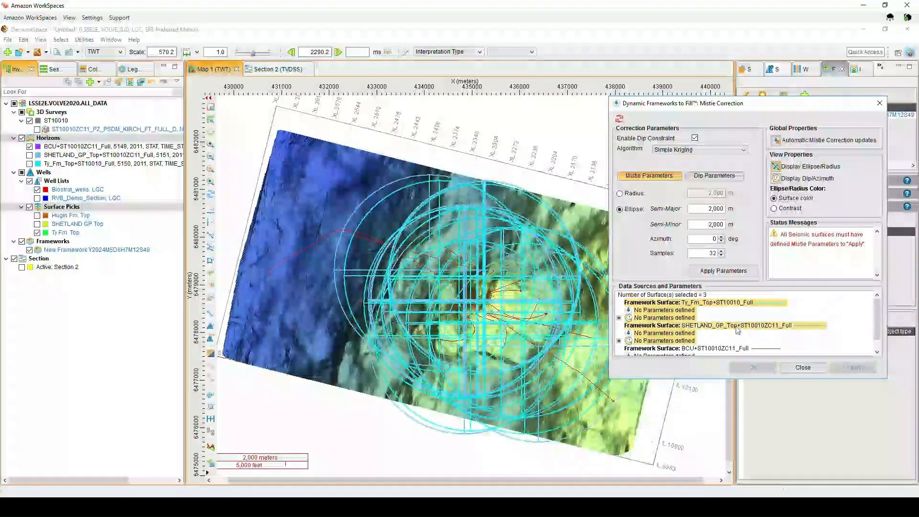
pyautogui.scroll(-1, 877, 349)
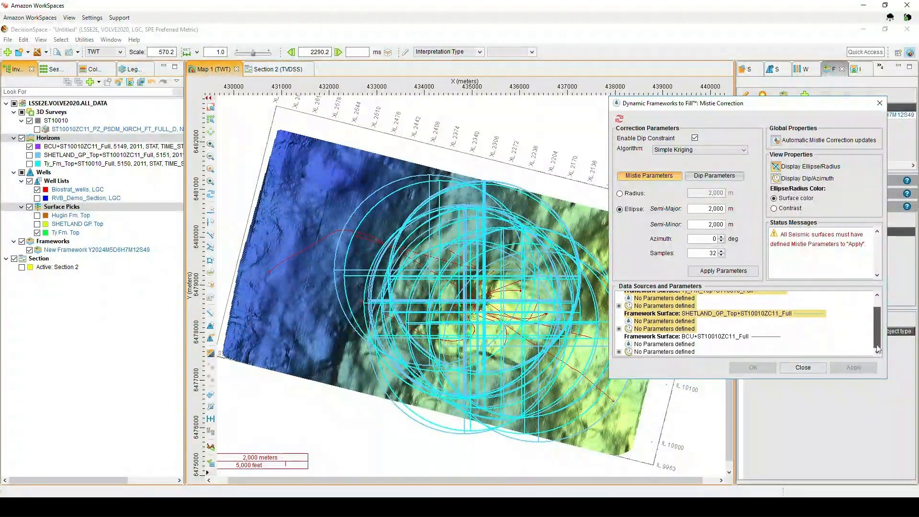
pyautogui.click(713, 337)
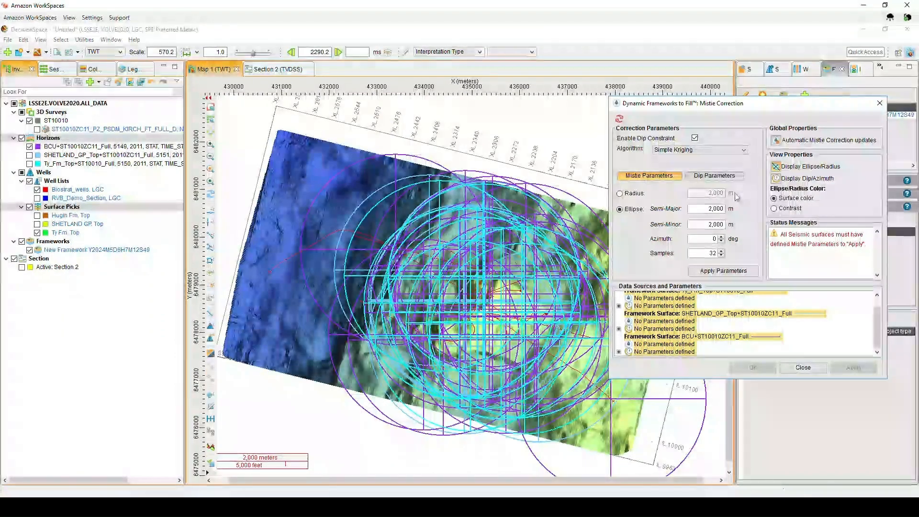
pyautogui.click(723, 271)
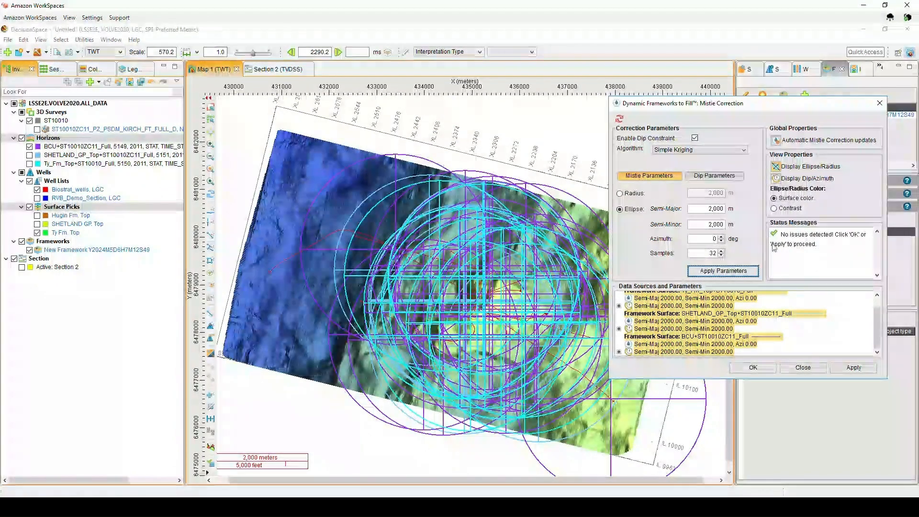
# - Apply the mistie correction and display the corrected BCU depth surface on the map
pyautogui.click(843, 370)
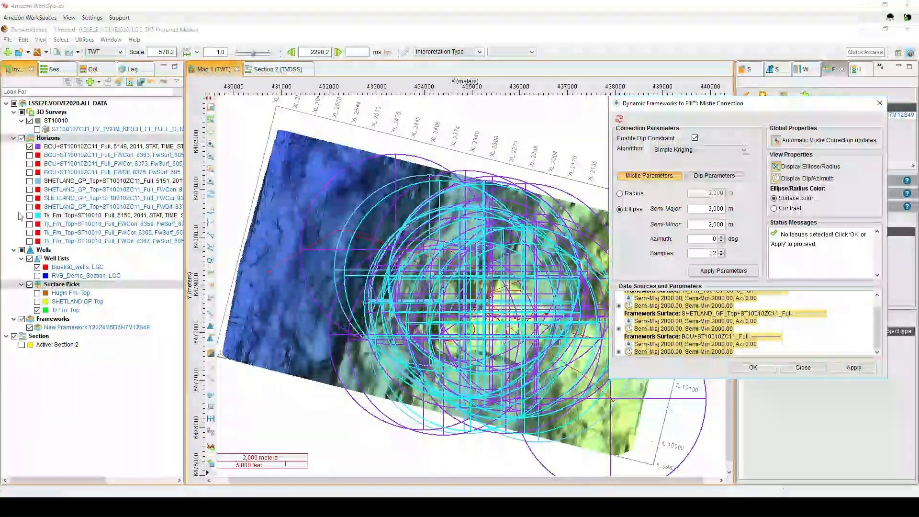
pyautogui.click(29, 146)
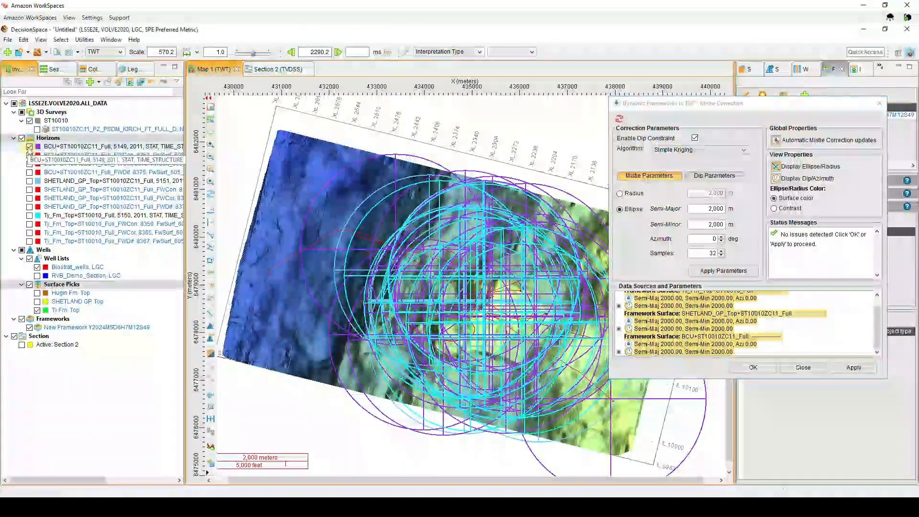
pyautogui.click(29, 172)
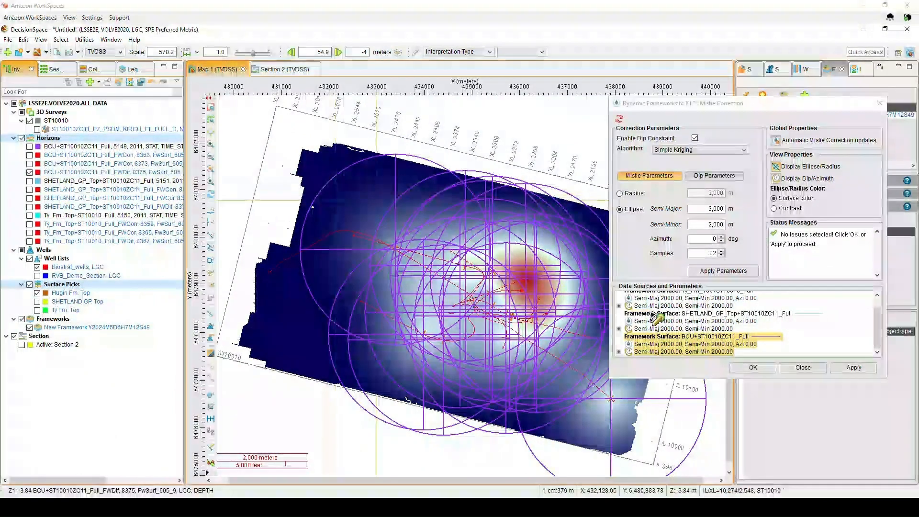
pyautogui.click(703, 313)
pyautogui.keyDown('ctrl'); pyautogui.click(701, 305); pyautogui.keyUp('ctrl')
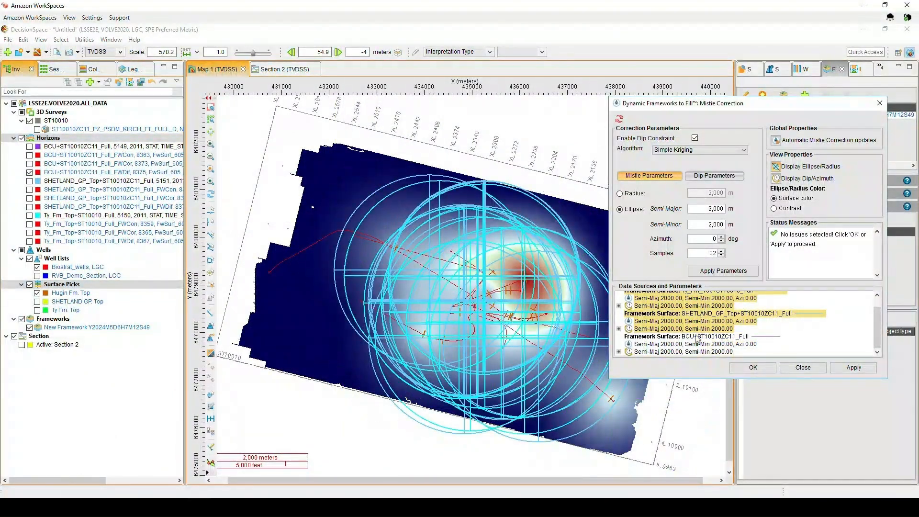
# - Switch the mistie search to a 1000 m radius, apply it to all three surfaces, run the correction and close the dialog
pyautogui.click(628, 194)
pyautogui.moveTo(707, 193); pyautogui.dragTo(728, 194)
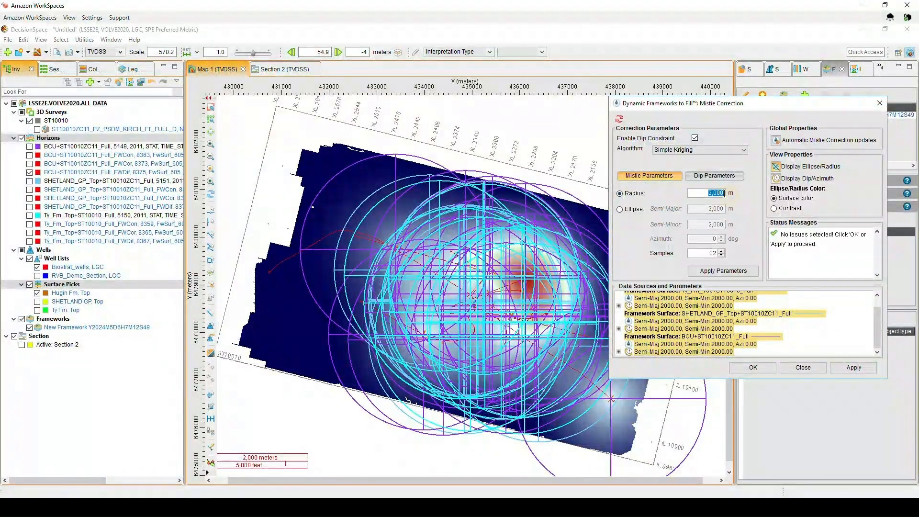
pyautogui.write('10')
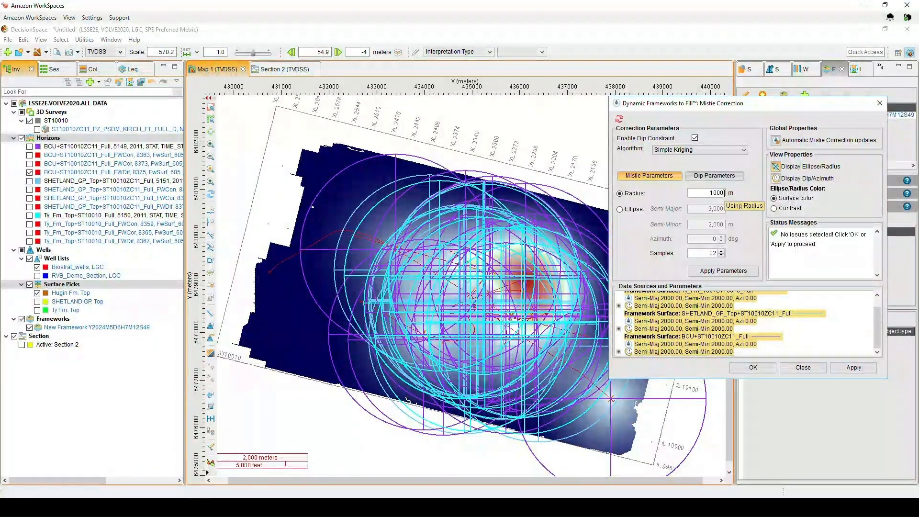
pyautogui.press('Return')
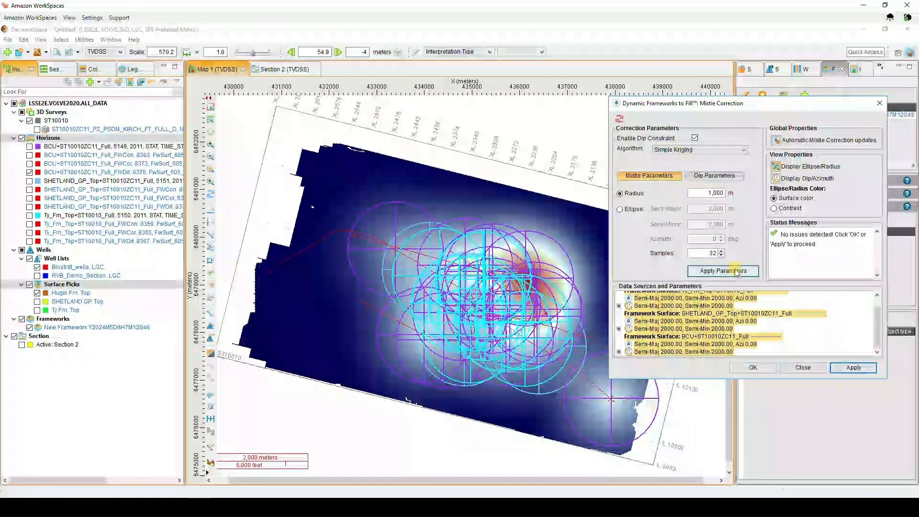
pyautogui.click(736, 272)
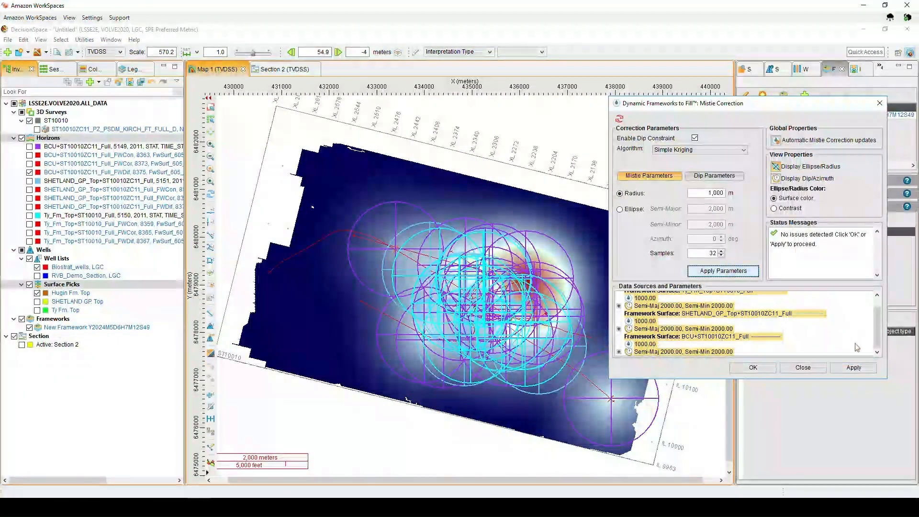
pyautogui.click(863, 369)
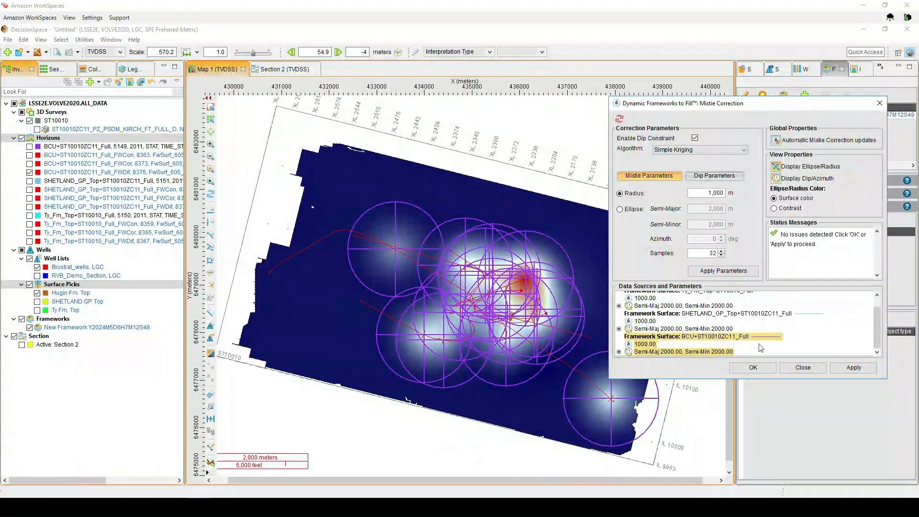
pyautogui.click(796, 367)
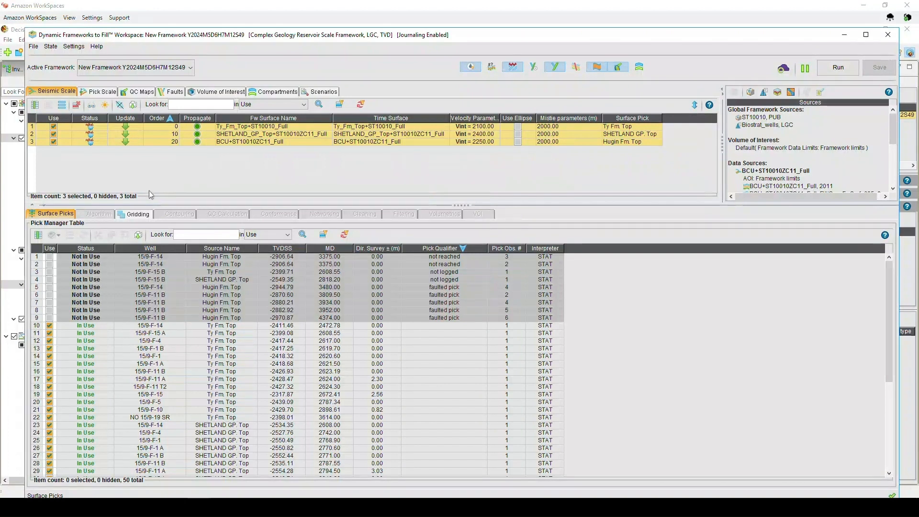
# - Run the framework from the workspace and return to the cross-section view
pyautogui.click(141, 214)
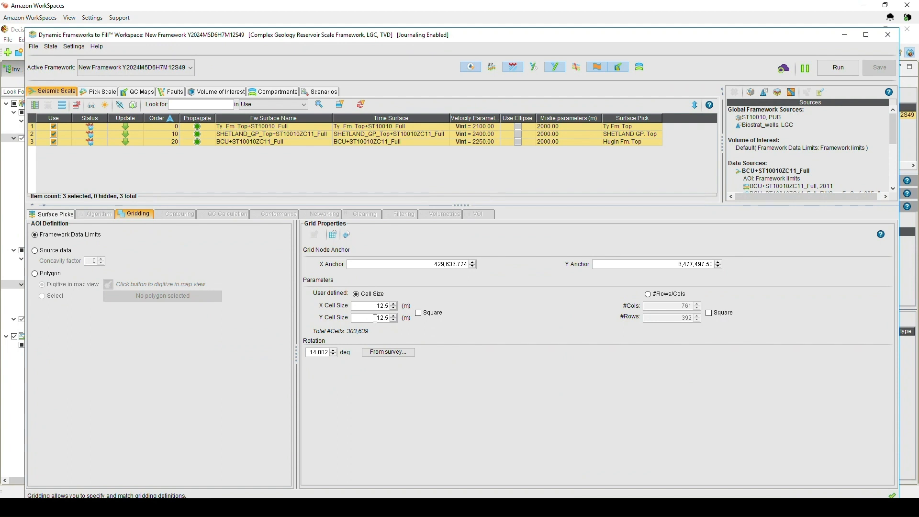
pyautogui.moveTo(354, 336)
pyautogui.click(842, 70)
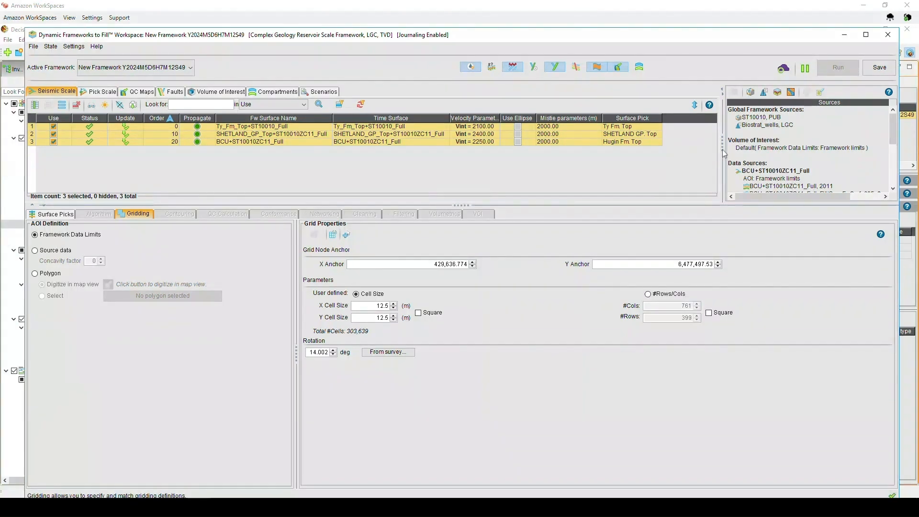
pyautogui.click(845, 41)
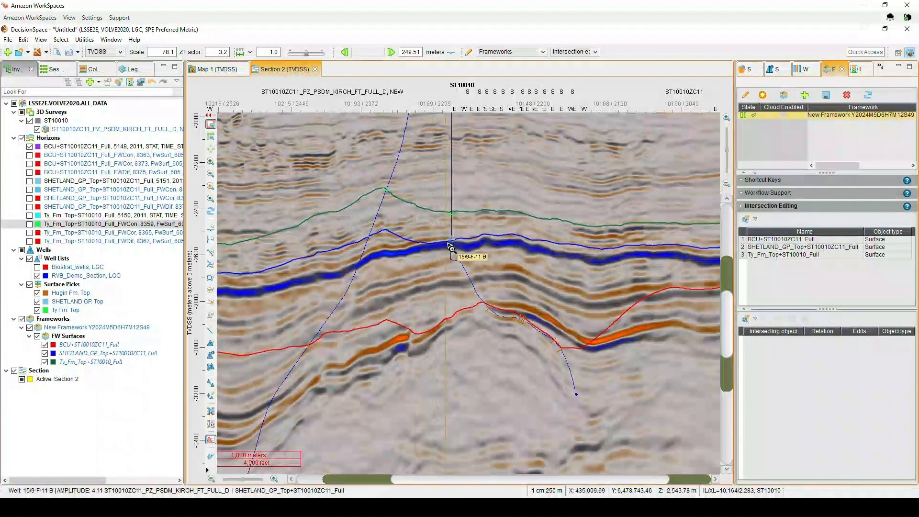
# - Toggle the corrected Ty Fm. and Shetland GP depth horizons on and off in the section to compare them
pyautogui.click(30, 224)
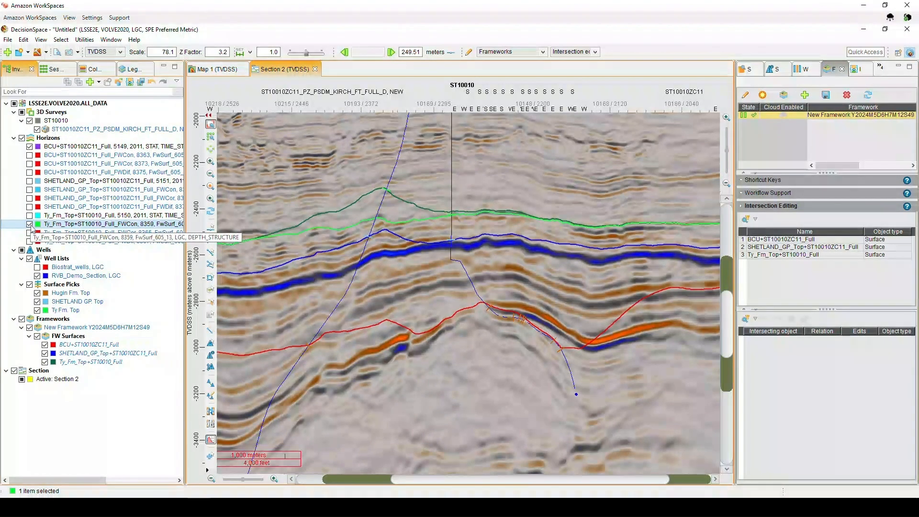
pyautogui.click(30, 190)
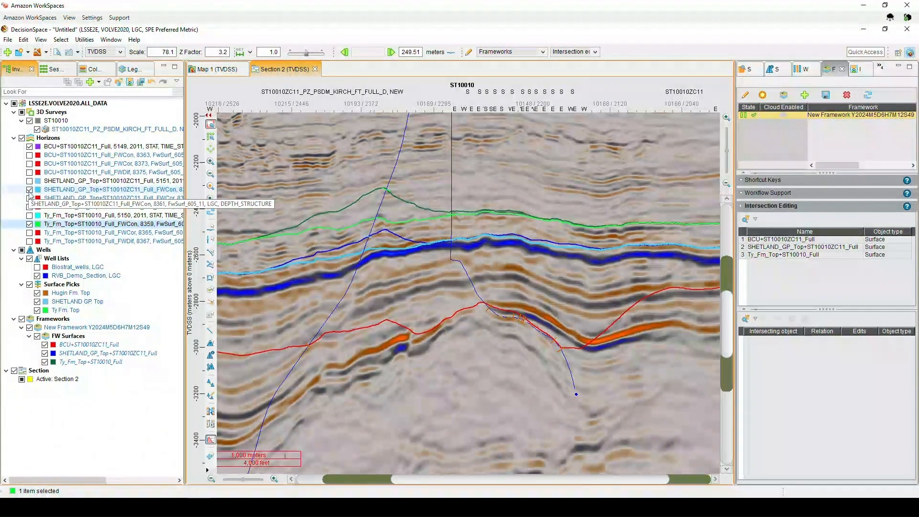
pyautogui.click(30, 190)
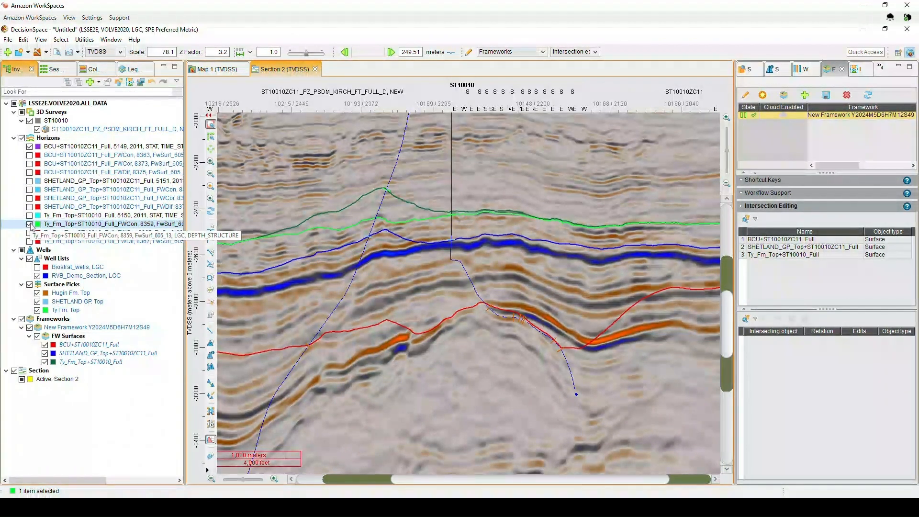
pyautogui.click(30, 223)
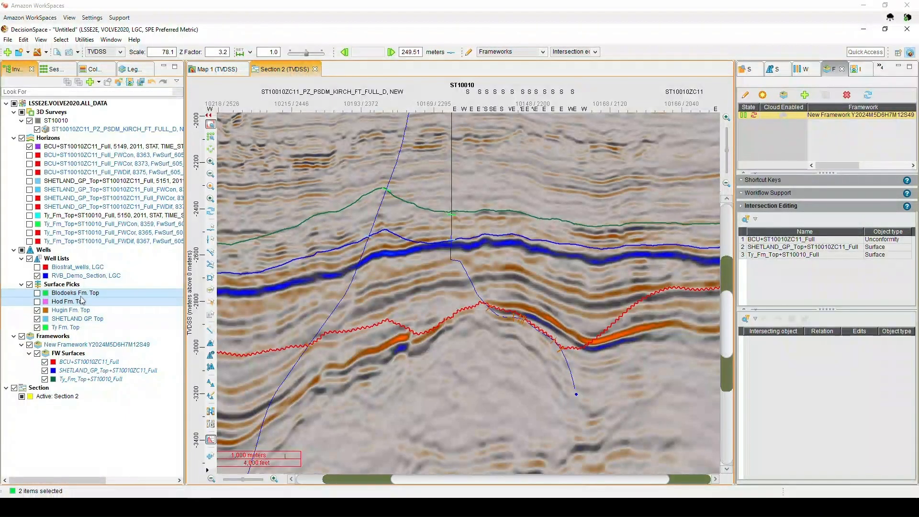
# - Show the selected Blodoeks Fm. Top and Hod Fm. Top surface picks and add them to the existing framework
pyautogui.rightClick(82, 300)
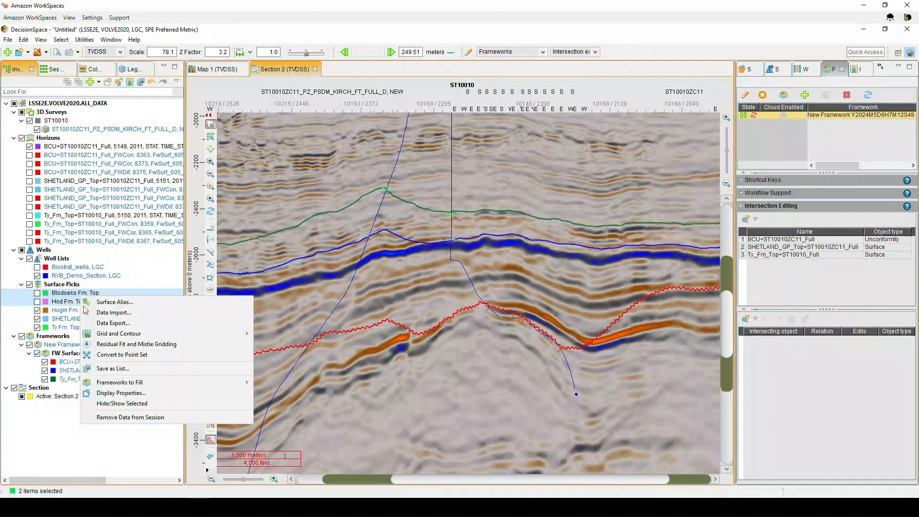
pyautogui.click(110, 404)
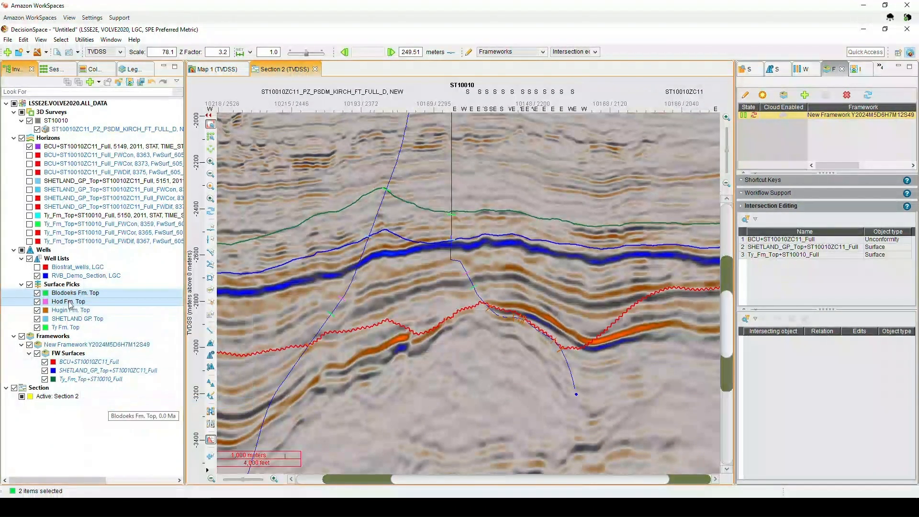
pyautogui.rightClick(69, 304)
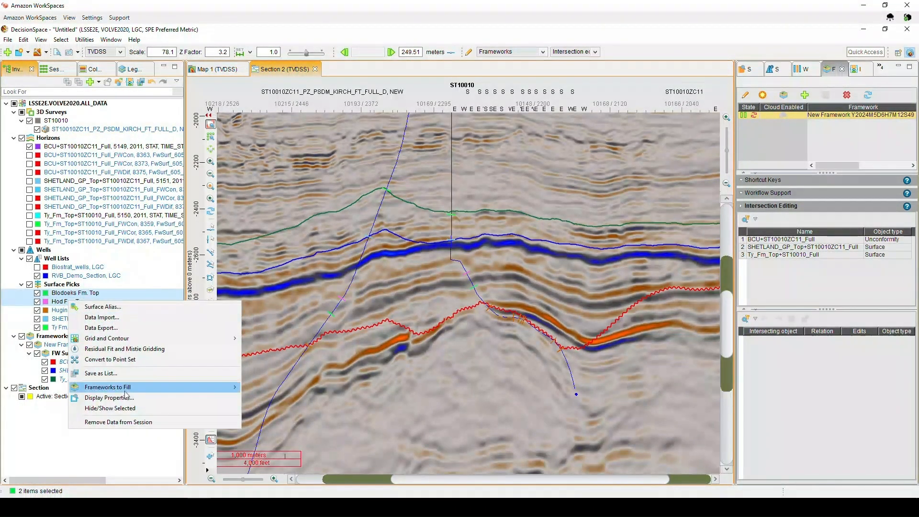
pyautogui.moveTo(125, 388)
pyautogui.moveTo(259, 412)
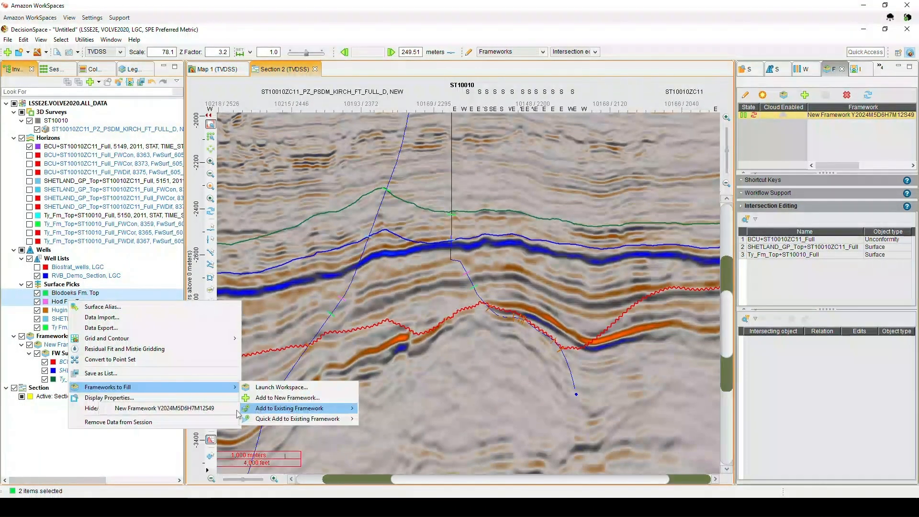
pyautogui.click(220, 408)
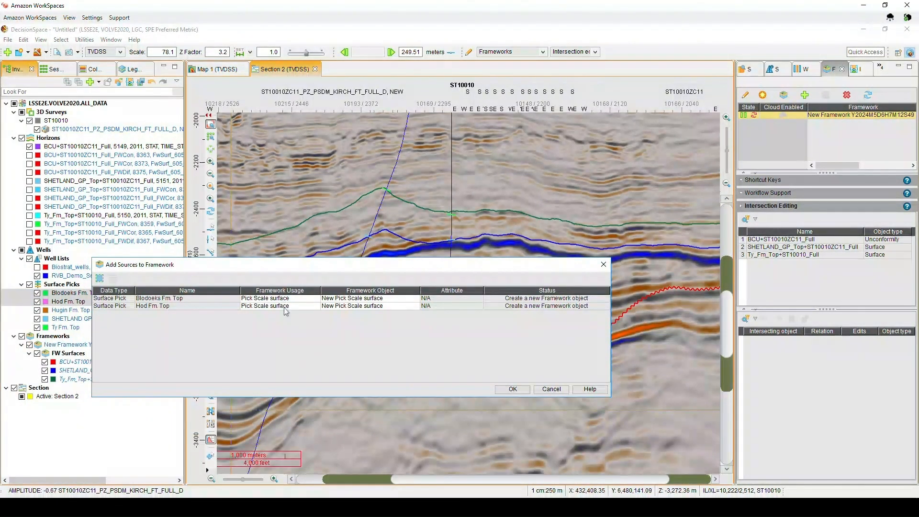
pyautogui.click(508, 390)
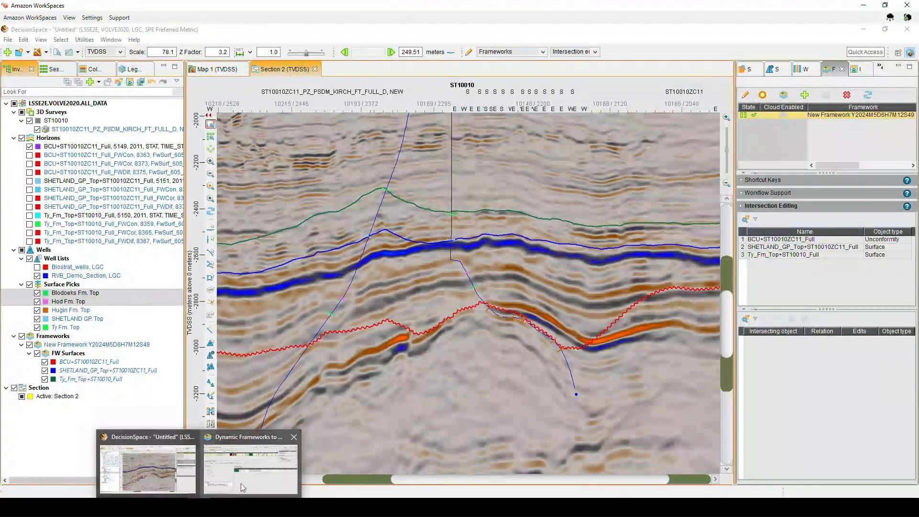
# - In the framework workspace, set the pick-scale order of Hod Fm. Top to 12 and Blodoeks Fm. Top to 15
pyautogui.click(240, 484)
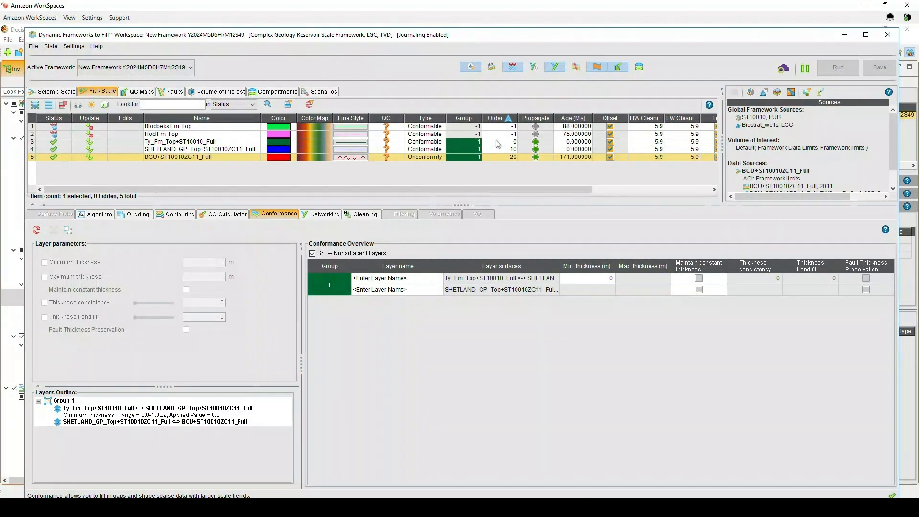
pyautogui.click(509, 135)
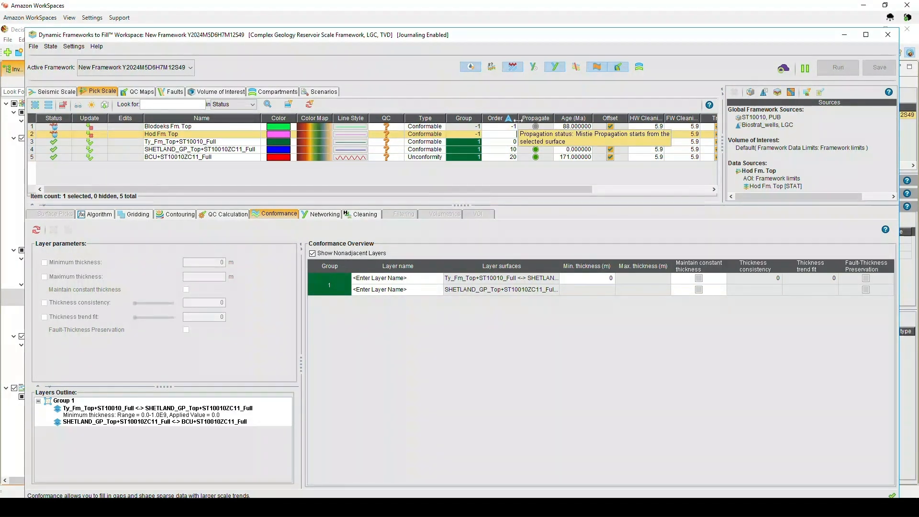
pyautogui.write('12')
pyautogui.press('Return')
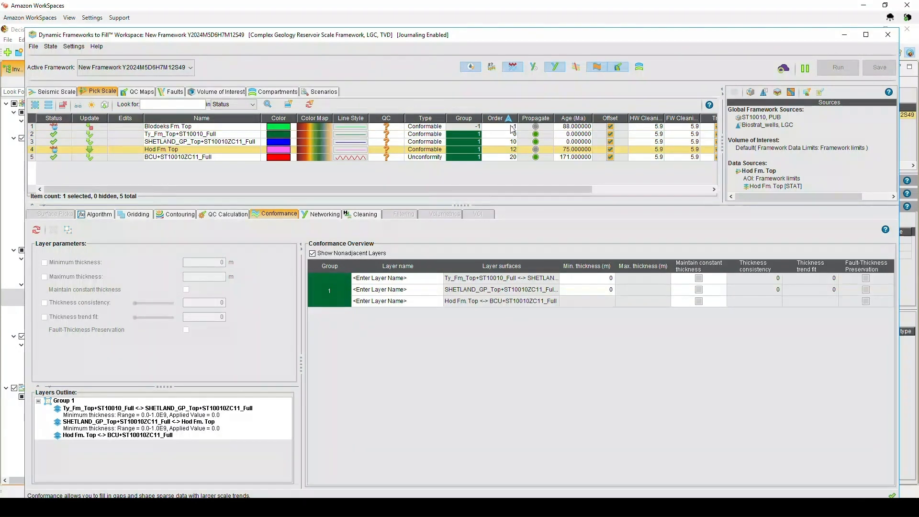
pyautogui.click(513, 127)
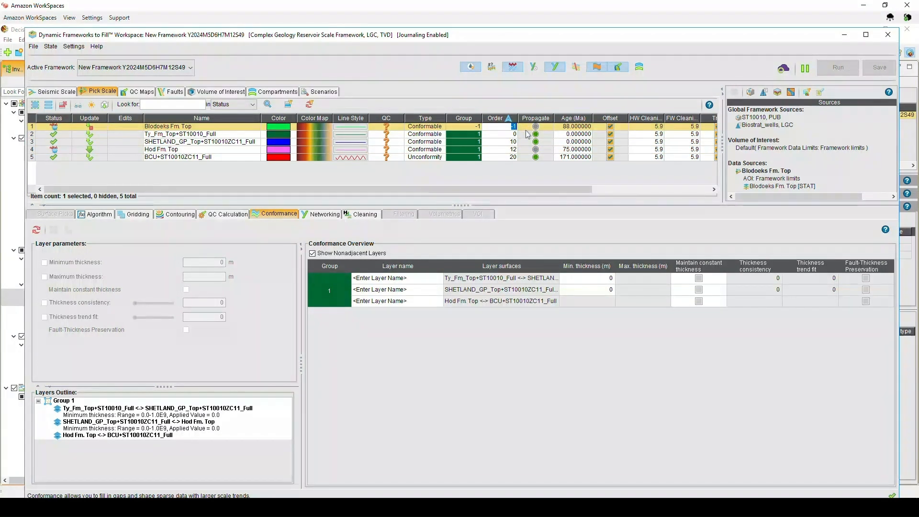
pyautogui.write('15')
pyautogui.press('Return')
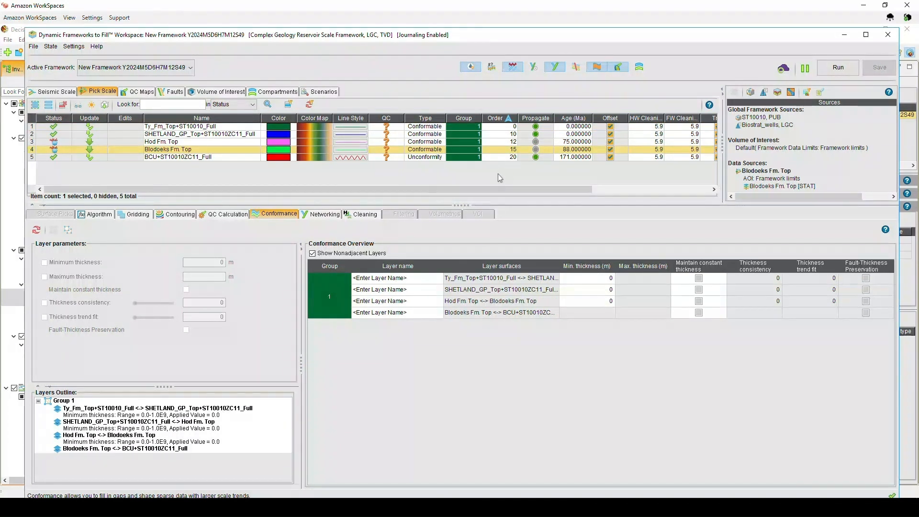
# - Review the algorithm parameters for the individual pick-scale surfaces
pyautogui.click(232, 135)
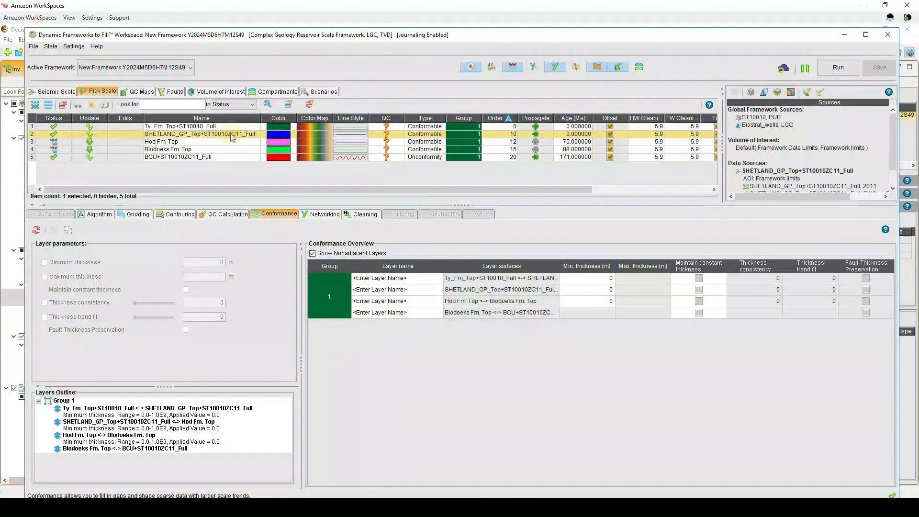
pyautogui.click(84, 216)
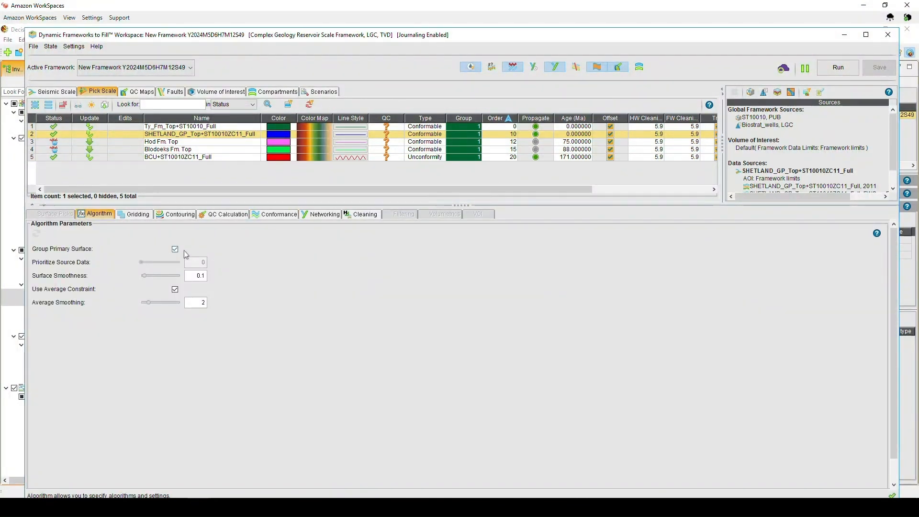
pyautogui.click(186, 127)
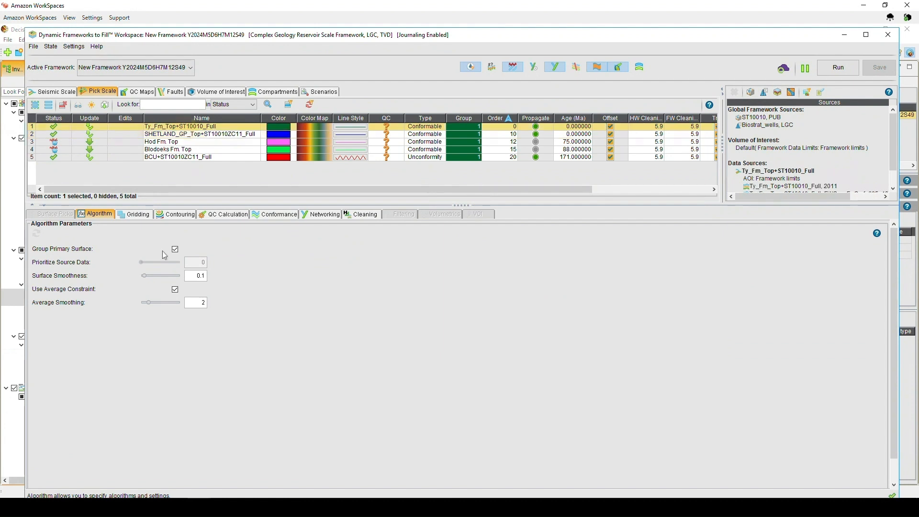
pyautogui.click(190, 158)
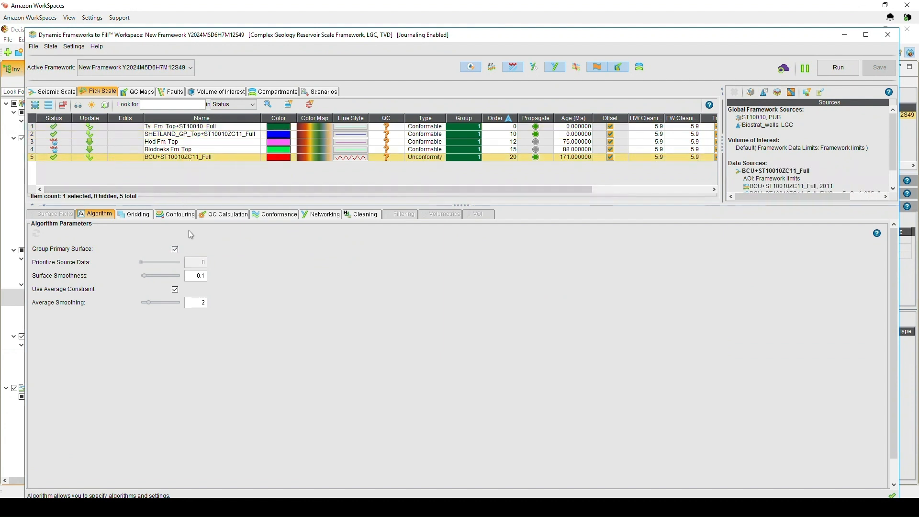
pyautogui.click(263, 216)
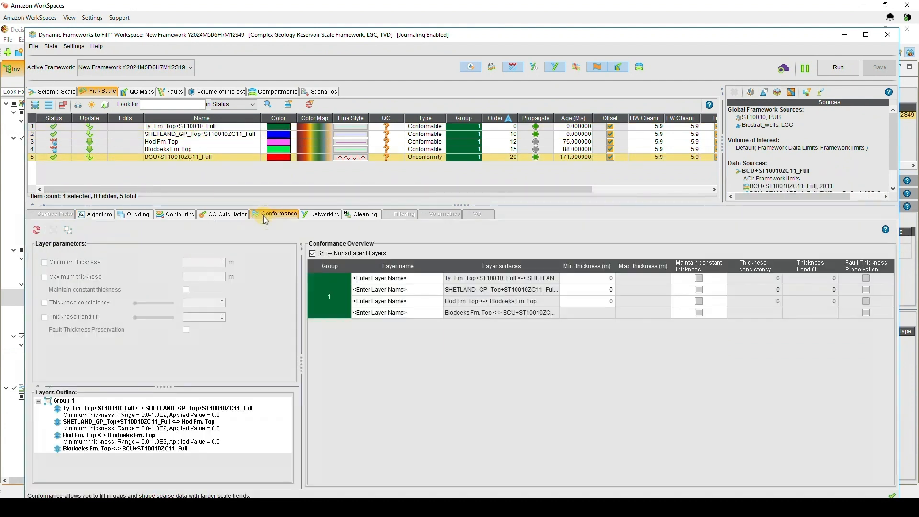
# - Enable Maintain constant thickness for the Shetland GP, Hod Fm. and Blodoeks Fm. layers and rerun the framework
pyautogui.keyDown('ctrl'); pyautogui.click(226, 151); pyautogui.keyUp('ctrl')
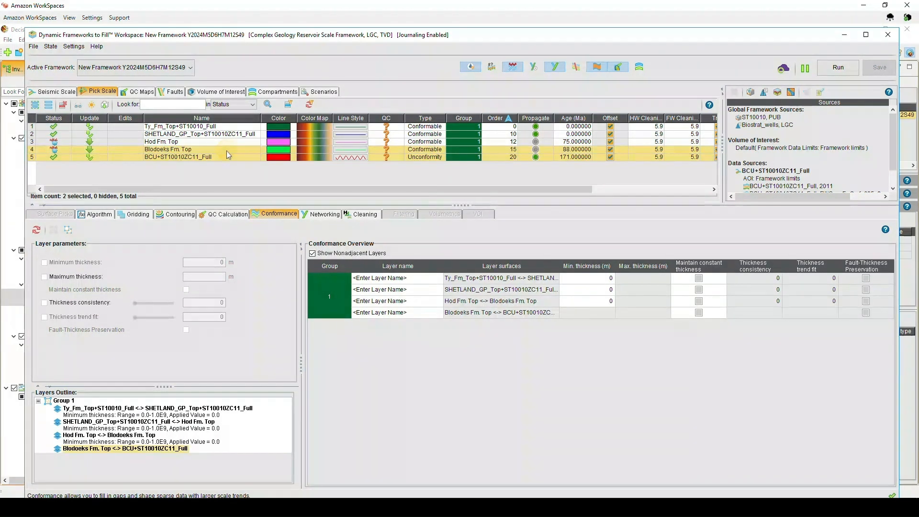
pyautogui.click(203, 149)
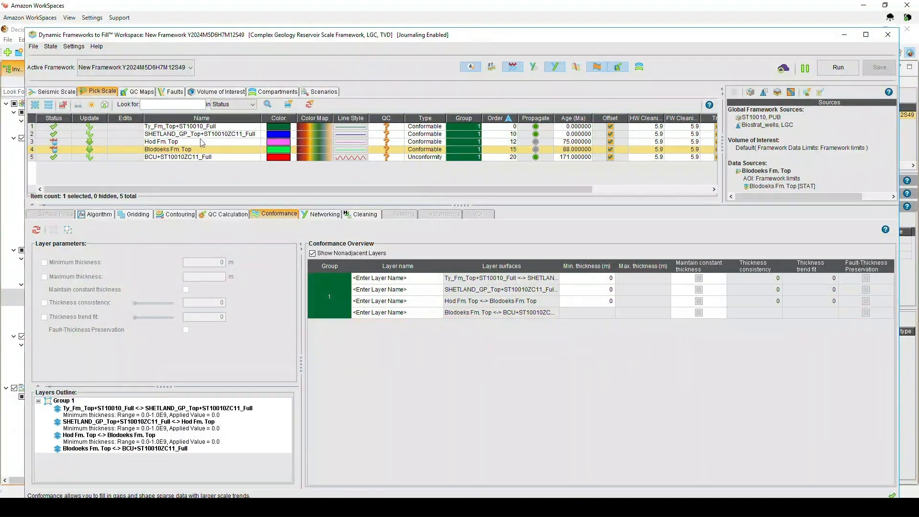
pyautogui.keyDown('shift'); pyautogui.click(201, 134); pyautogui.keyUp('shift')
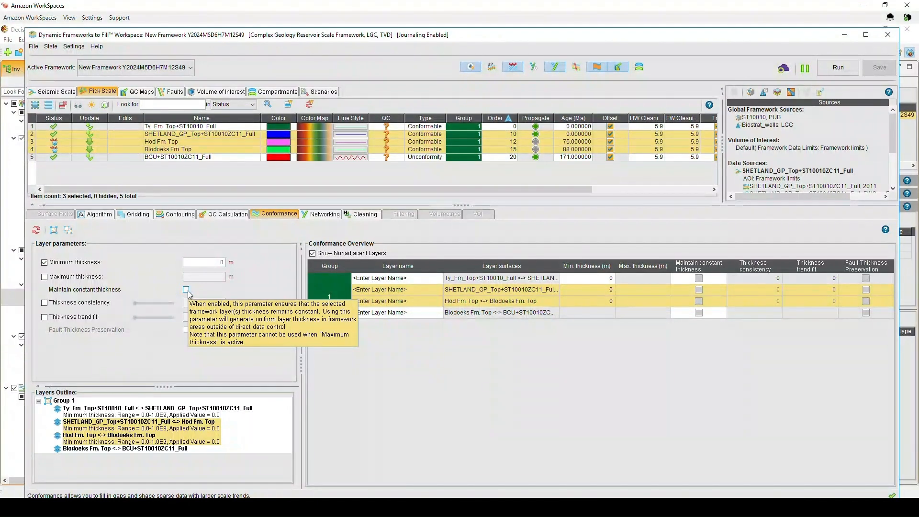
pyautogui.click(186, 290)
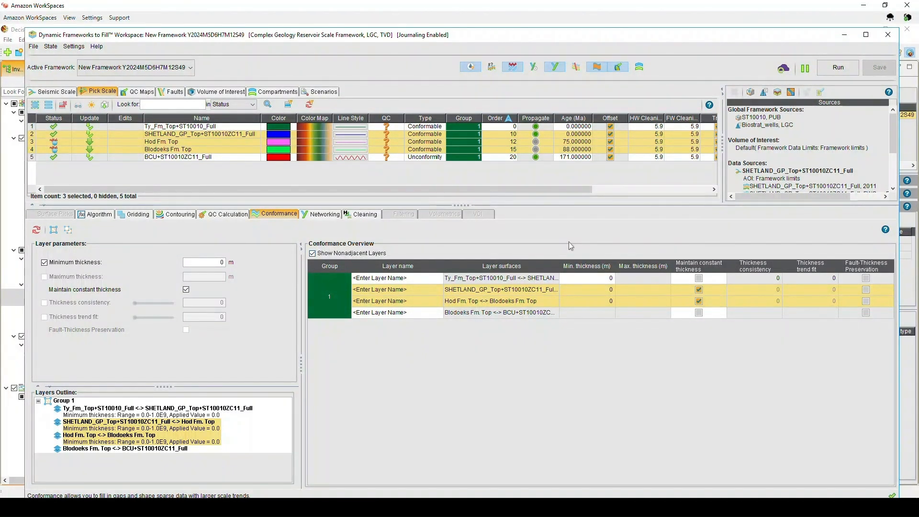
pyautogui.click(833, 76)
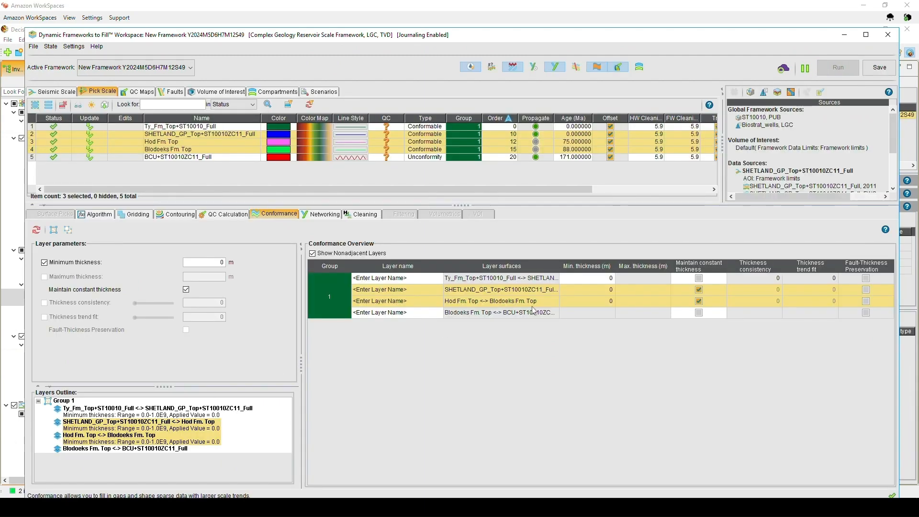
# - Check the section, return to the workspace and turn on generation of uncertainty surfaces
pyautogui.click(845, 39)
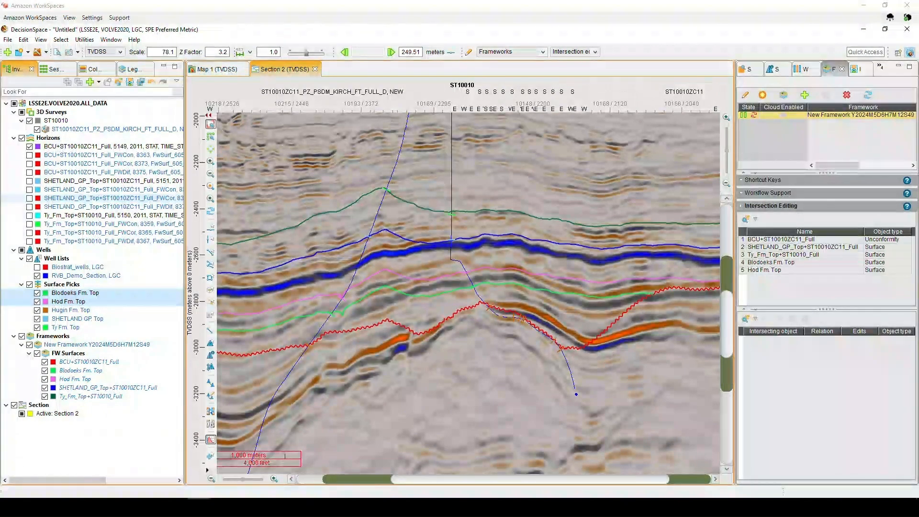
pyautogui.click(199, 507)
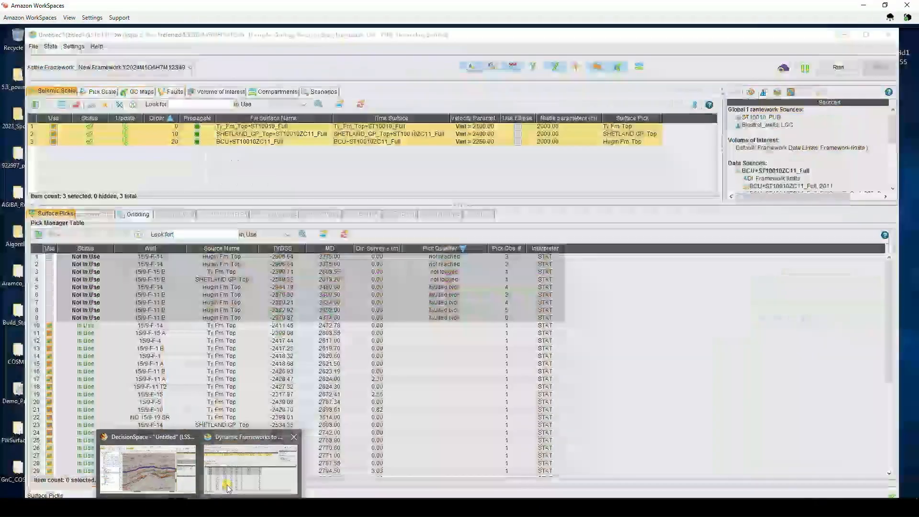
pyautogui.click(228, 489)
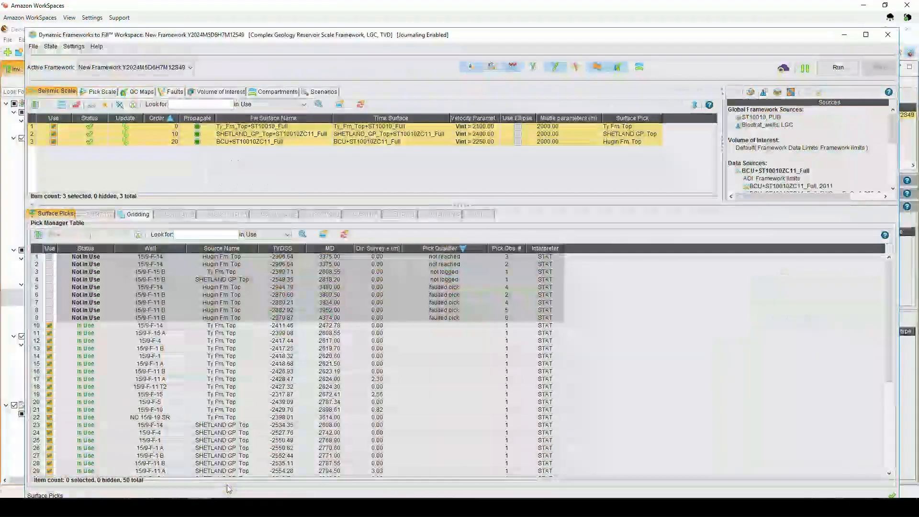
pyautogui.click(493, 68)
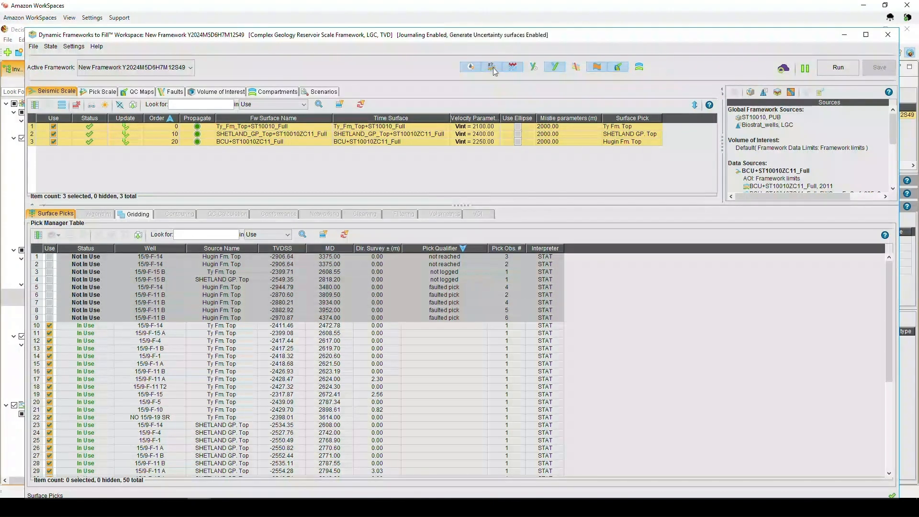
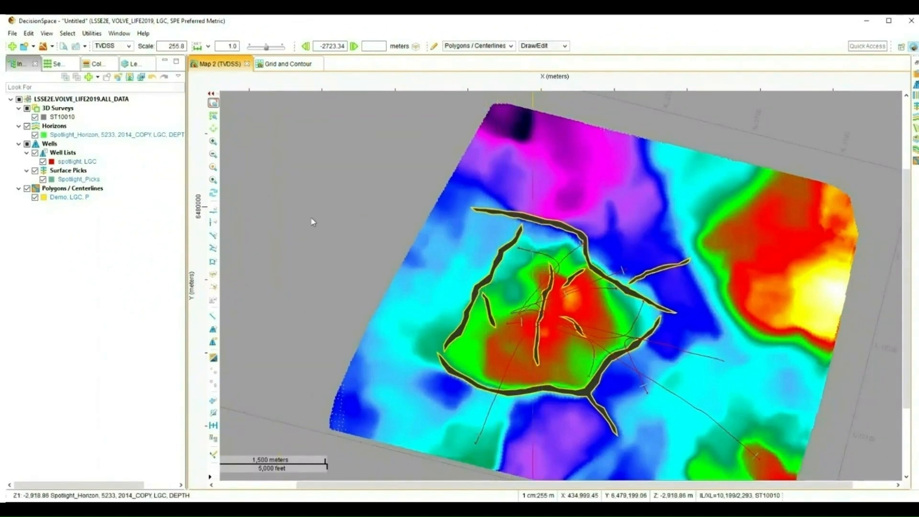
# - Create a new Grid and Contour mesh in depth named Mesh_demo from the horizon, surface picks and polygons, using the spotlight well list
pyautogui.click(40, 196)
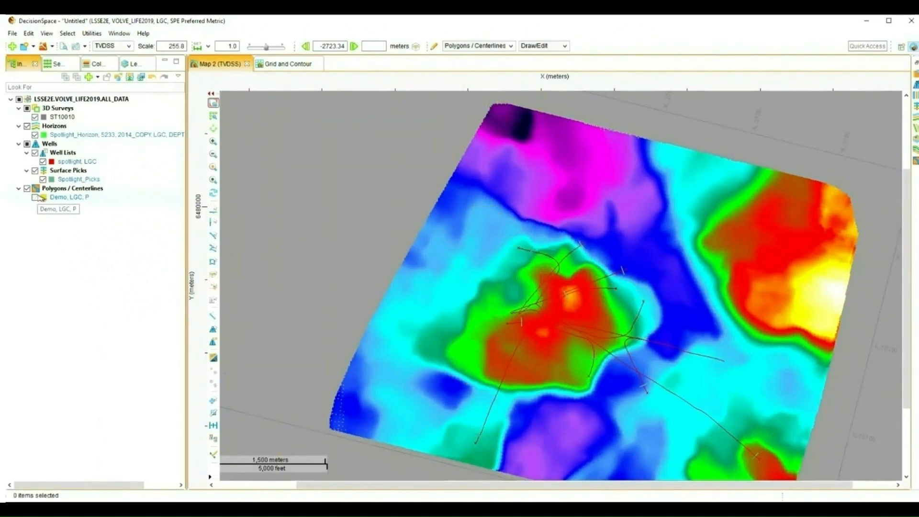
pyautogui.click(40, 196)
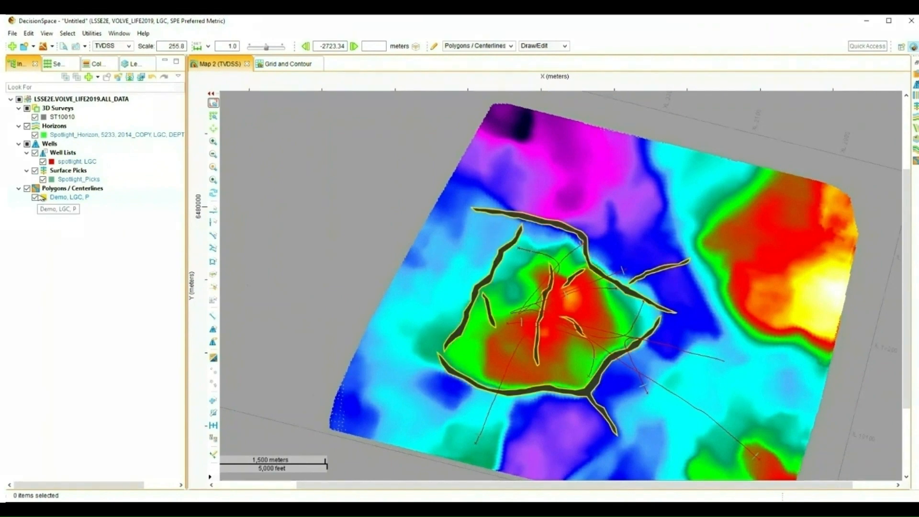
pyautogui.click(67, 137)
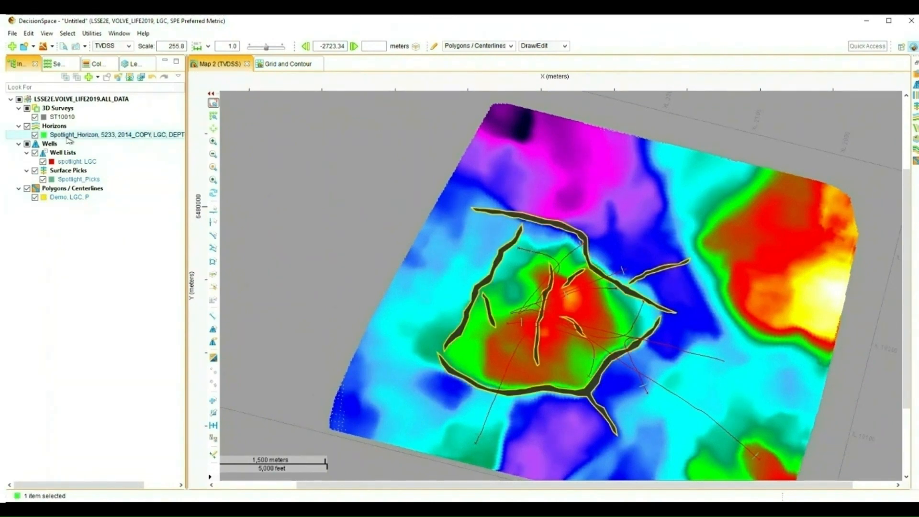
pyautogui.keyDown('ctrl'); pyautogui.click(71, 198); pyautogui.keyUp('ctrl')
pyautogui.rightClick(71, 198)
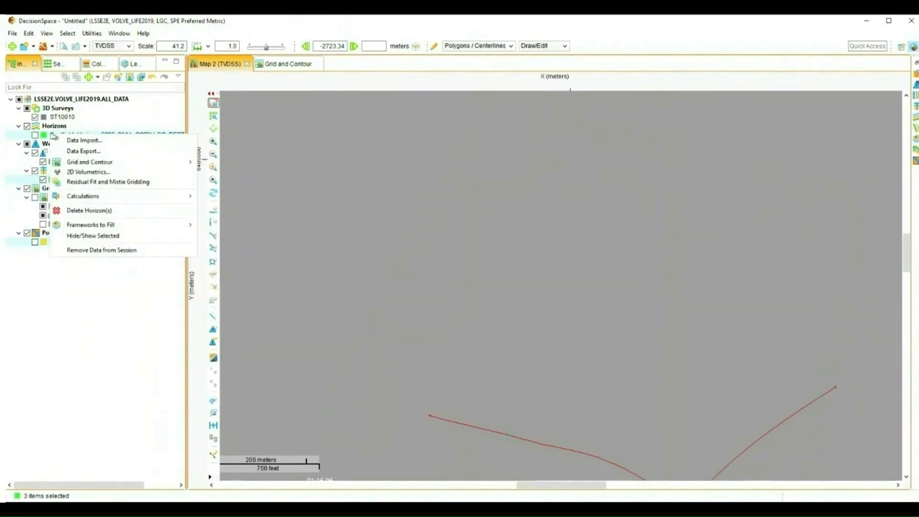
pyautogui.moveTo(91, 162)
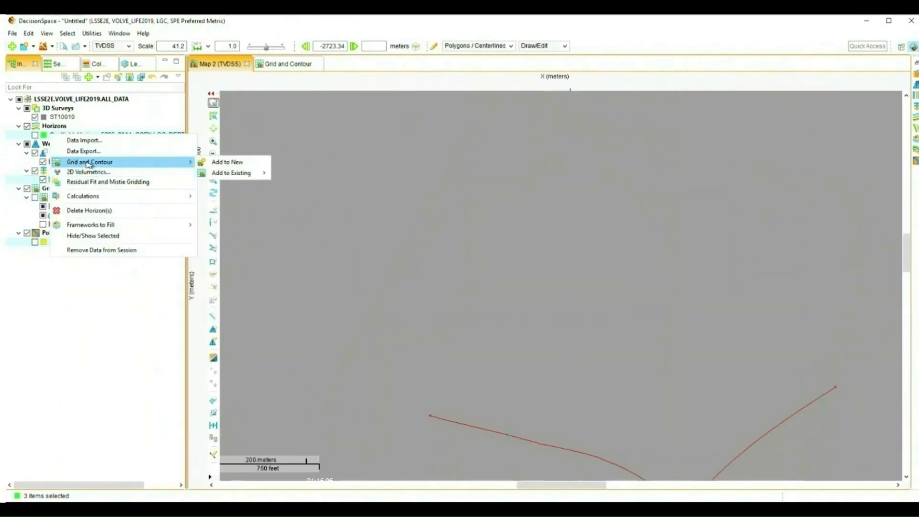
pyautogui.click(235, 162)
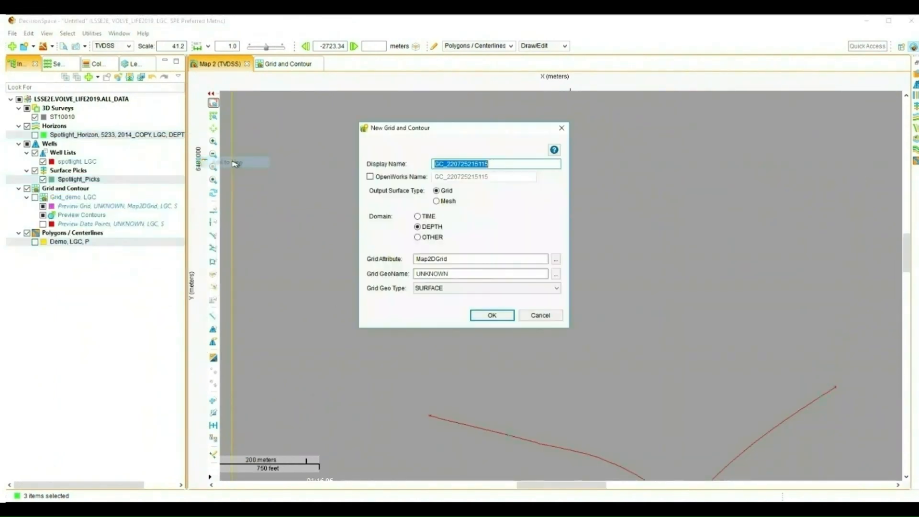
pyautogui.click(437, 201)
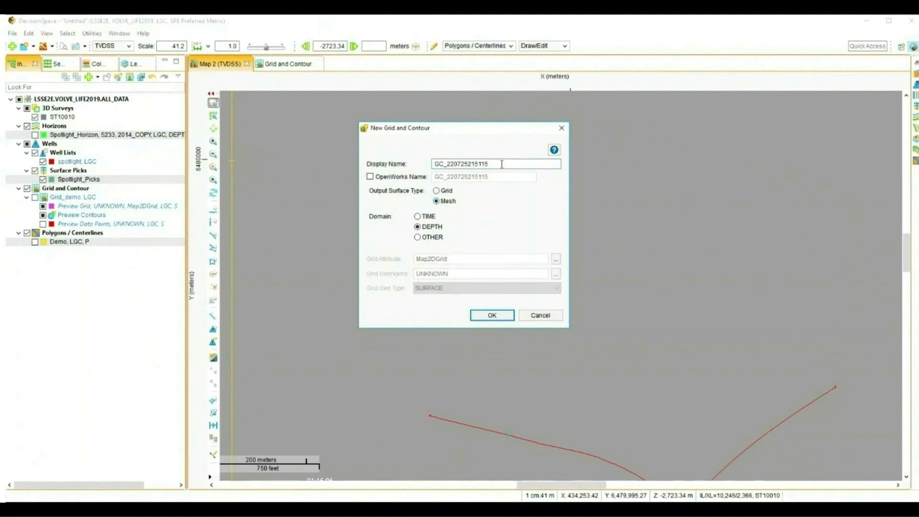
pyautogui.moveTo(502, 164); pyautogui.dragTo(404, 185)
pyautogui.press('BackSpace')
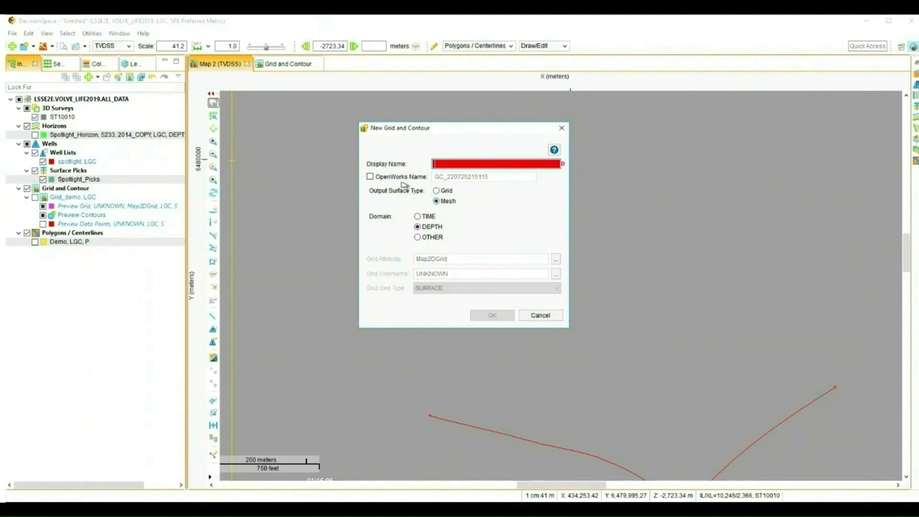
pyautogui.write('Mesh_demo')
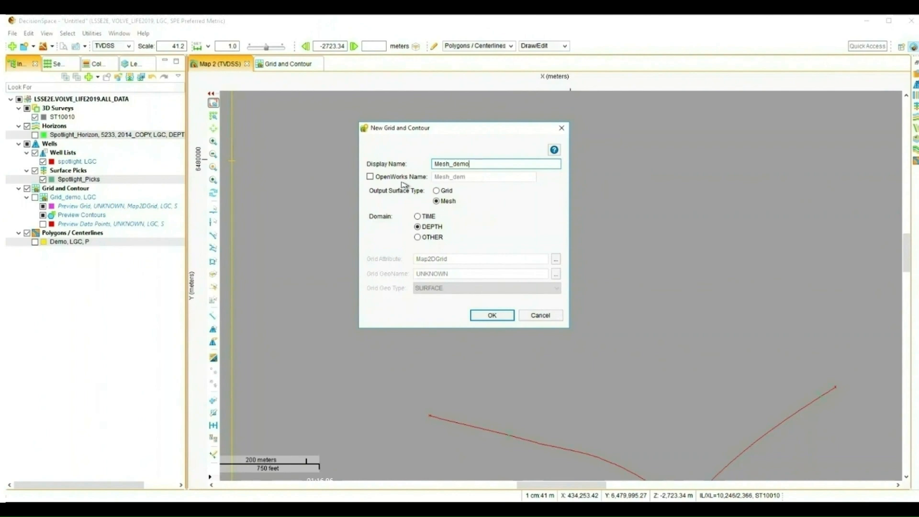
pyautogui.click(486, 316)
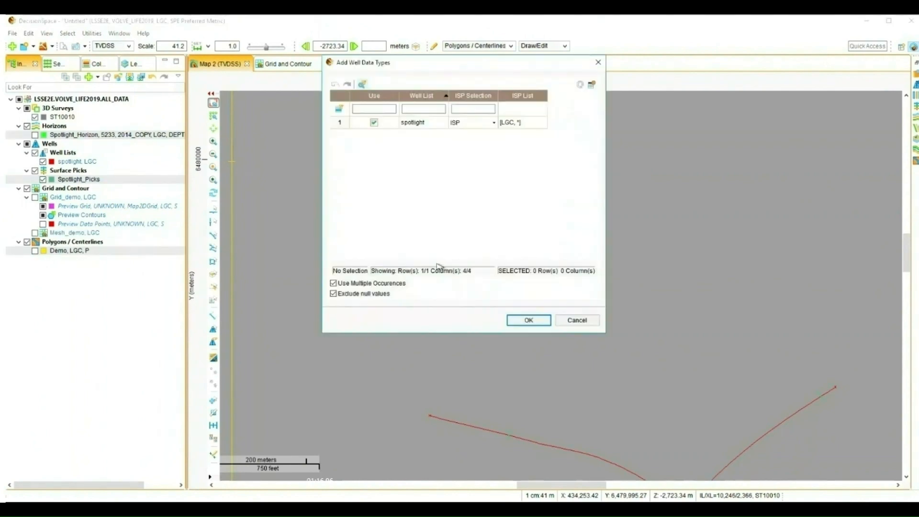
pyautogui.click(527, 320)
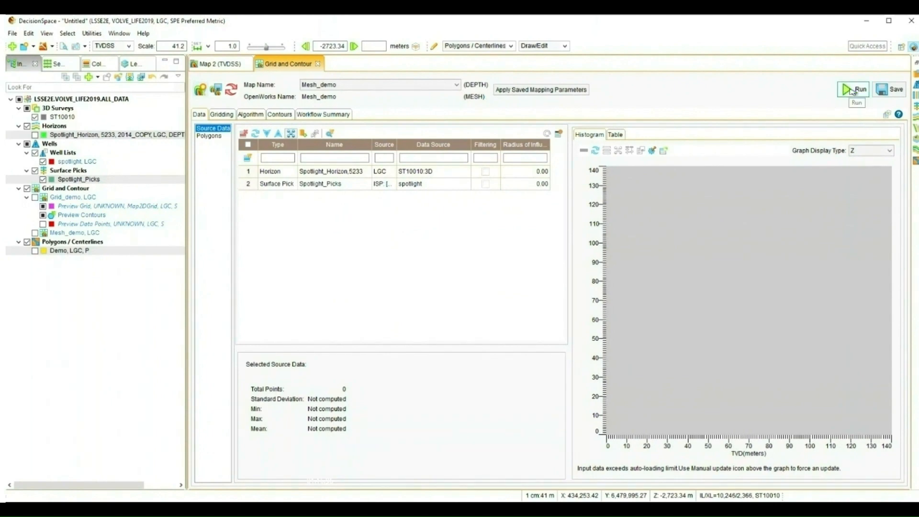
# - Run the Mesh_demo gridding and turn on Show Etched Surface in the mesh's display properties
pyautogui.click(853, 90)
pyautogui.rightClick(243, 259)
pyautogui.click(307, 330)
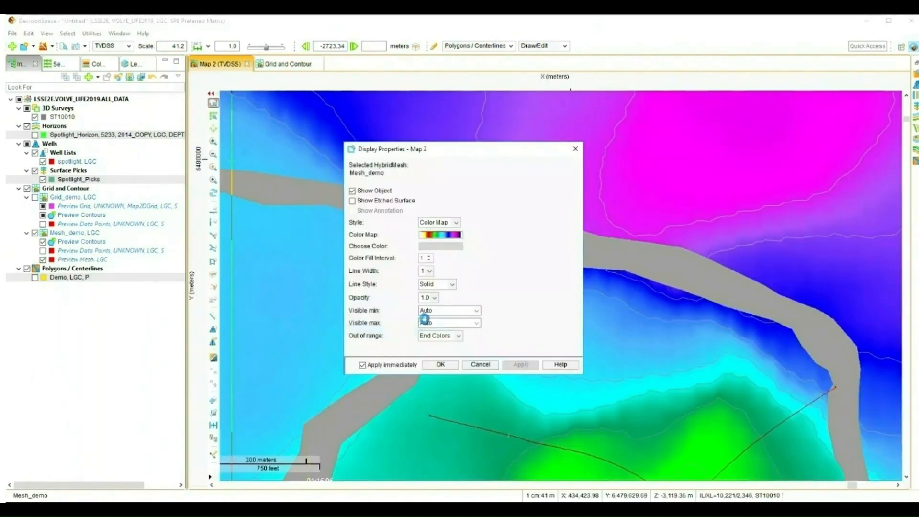
pyautogui.click(354, 199)
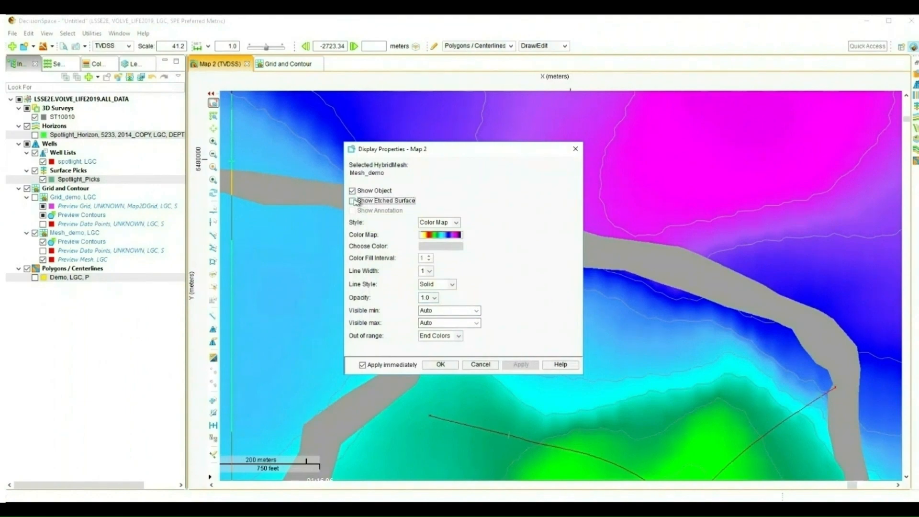
pyautogui.click(355, 201)
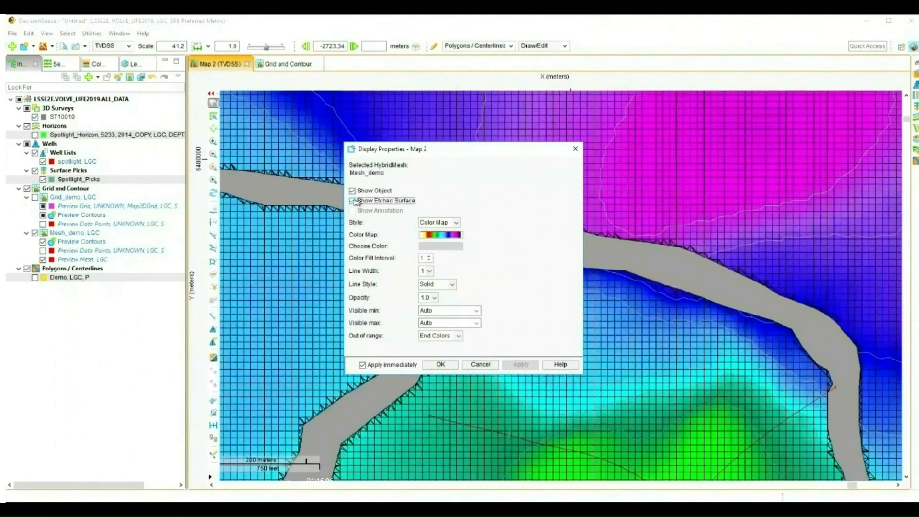
pyautogui.click(438, 365)
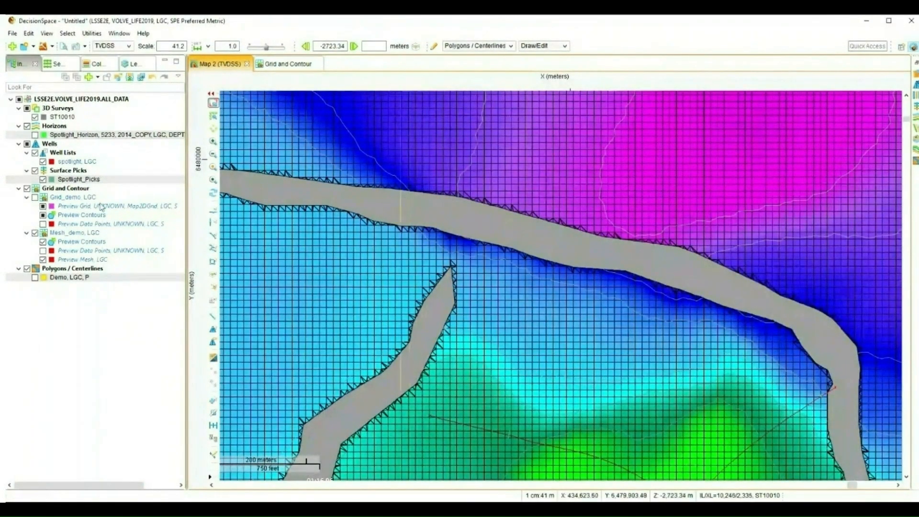
# - Compare the Grid_demo and mesh previews by toggling their visibility on the map
pyautogui.click(36, 197)
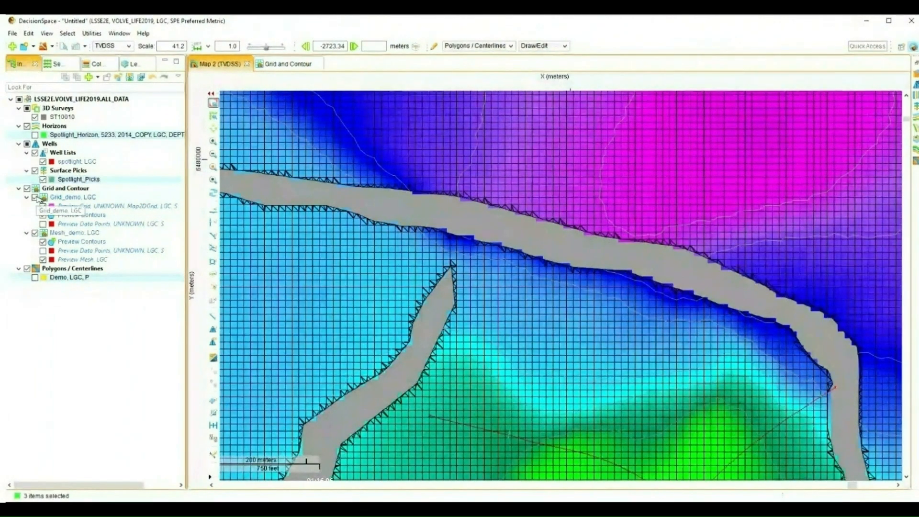
pyautogui.click(43, 260)
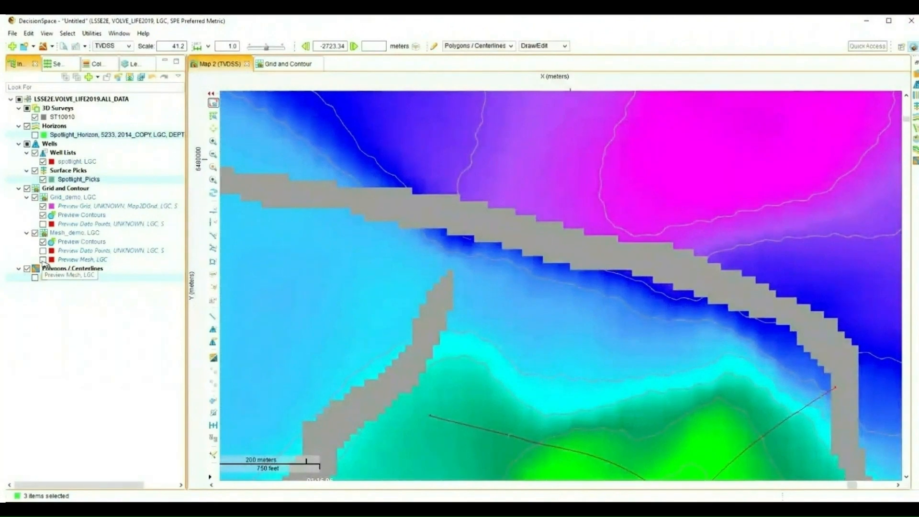
pyautogui.click(42, 260)
pyautogui.click(42, 207)
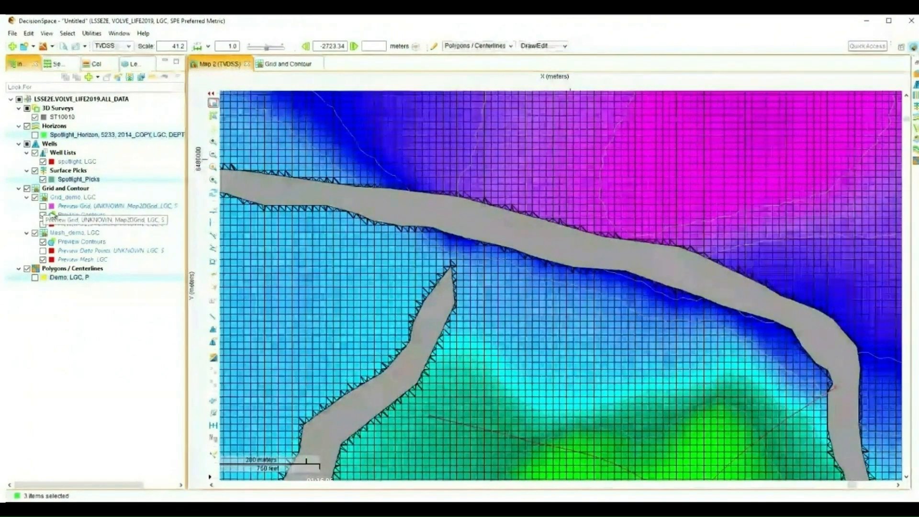
# - Create a back interpolation table for the preview mesh against Spotlight_Picks and the spotlight well list and review the deltas
pyautogui.rightClick(79, 260)
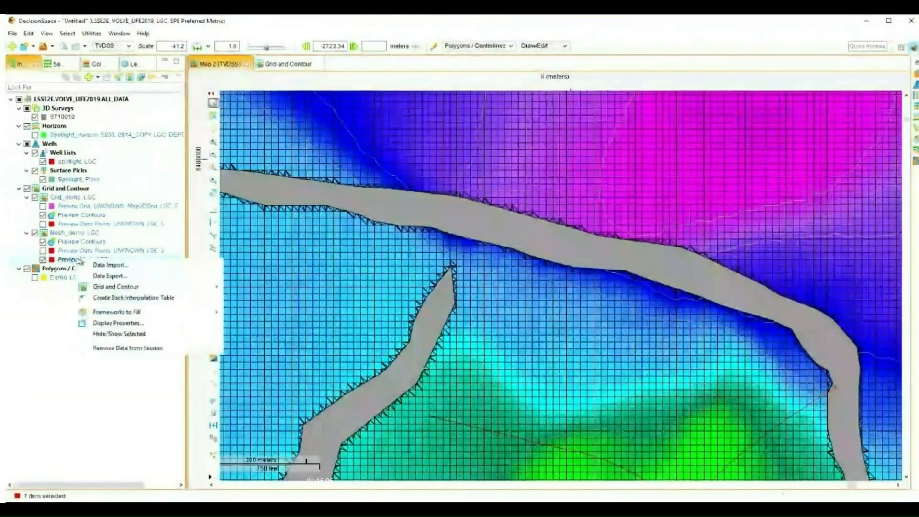
pyautogui.click(124, 298)
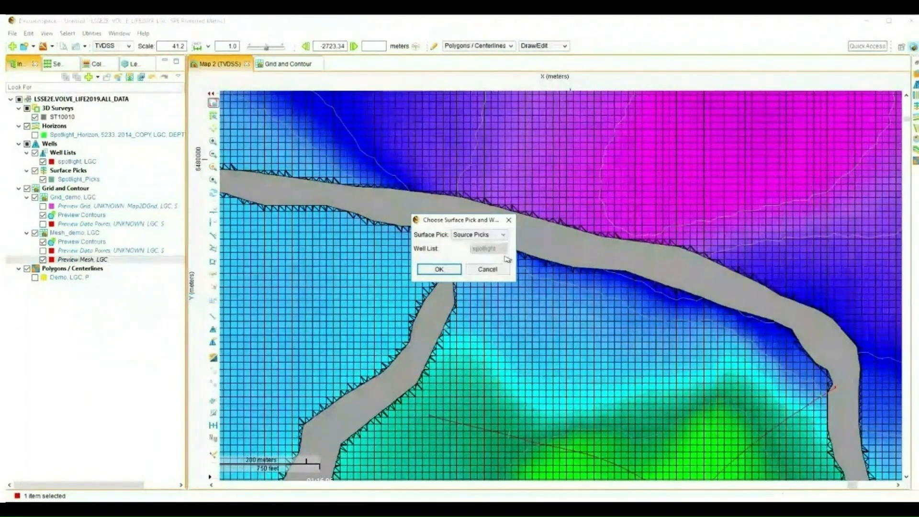
pyautogui.click(500, 235)
pyautogui.click(475, 245)
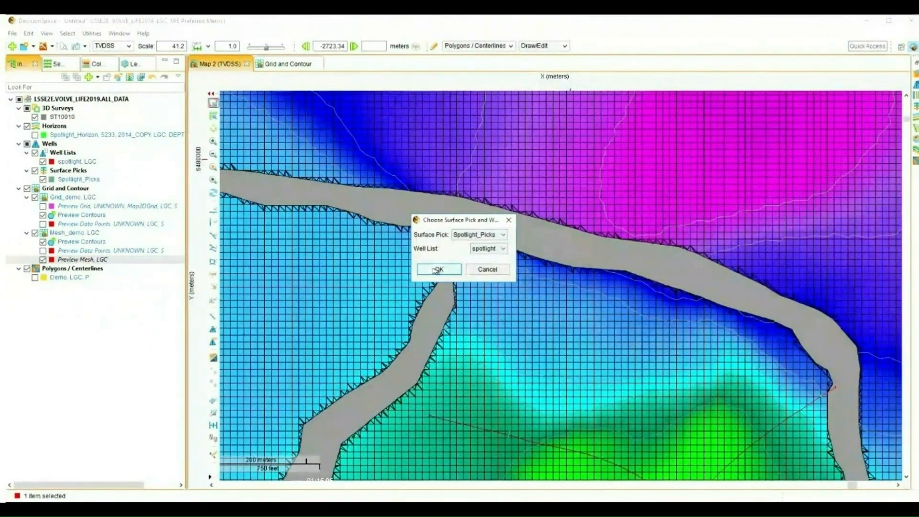
pyautogui.click(437, 270)
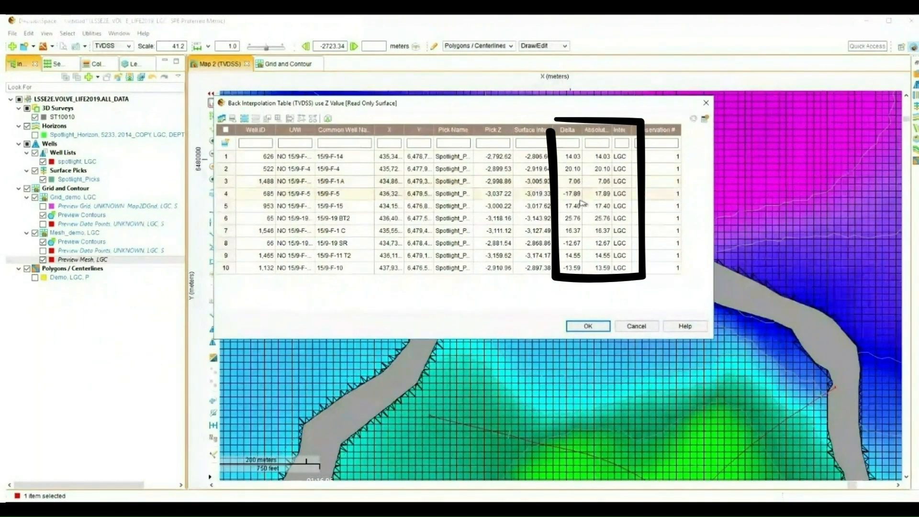
pyautogui.click(588, 326)
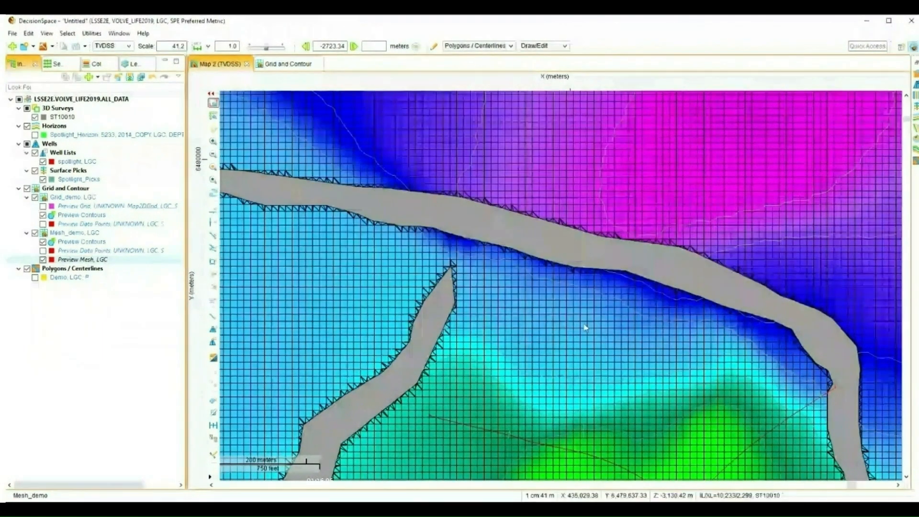
# - Enable residual fitting of 100 meters in the Refinement Gridding (Frameworks) algorithm and rerun the mesh
pyautogui.click(293, 64)
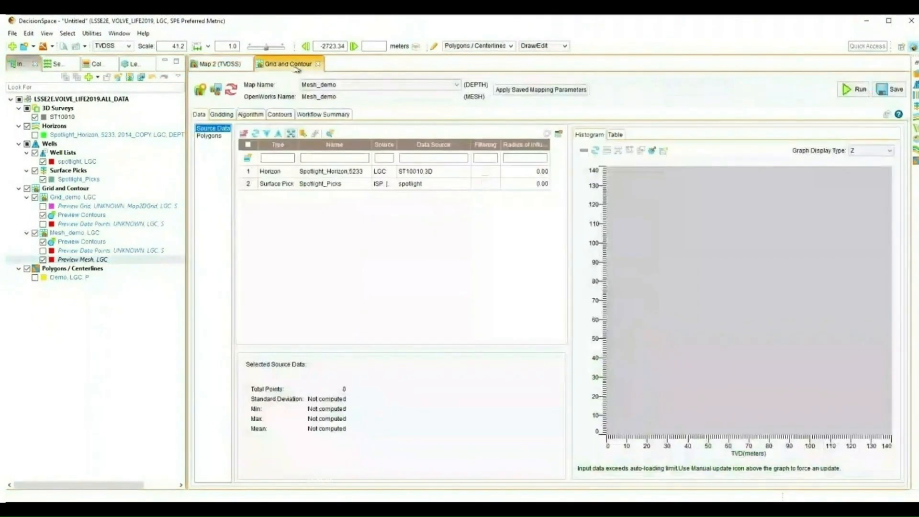
pyautogui.click(249, 115)
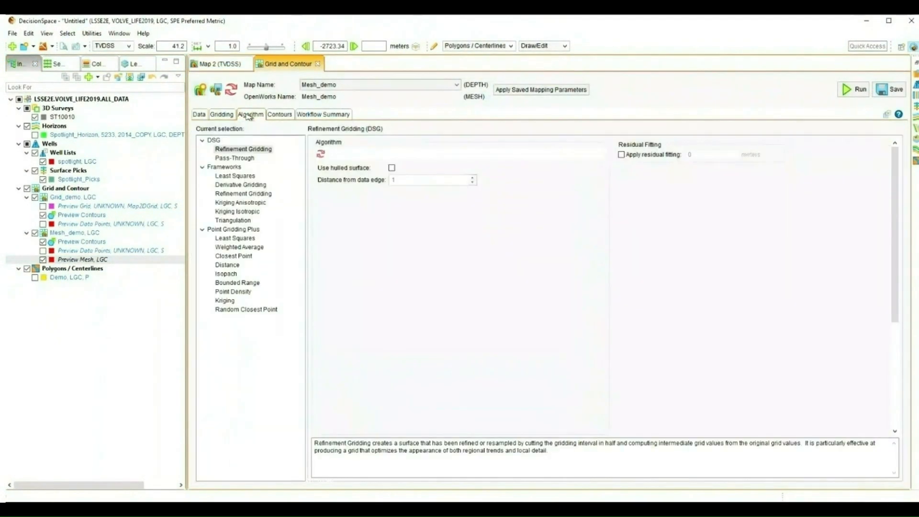
pyautogui.click(258, 193)
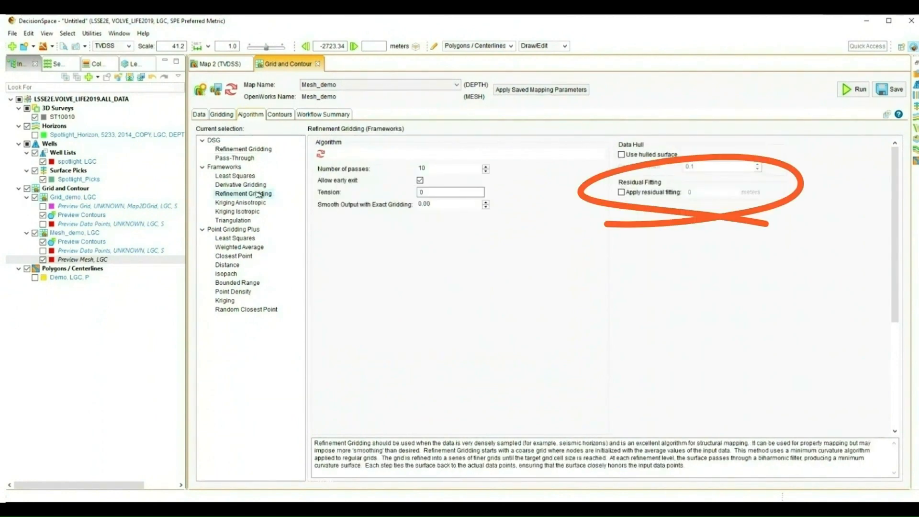
pyautogui.click(622, 193)
pyautogui.click(698, 192)
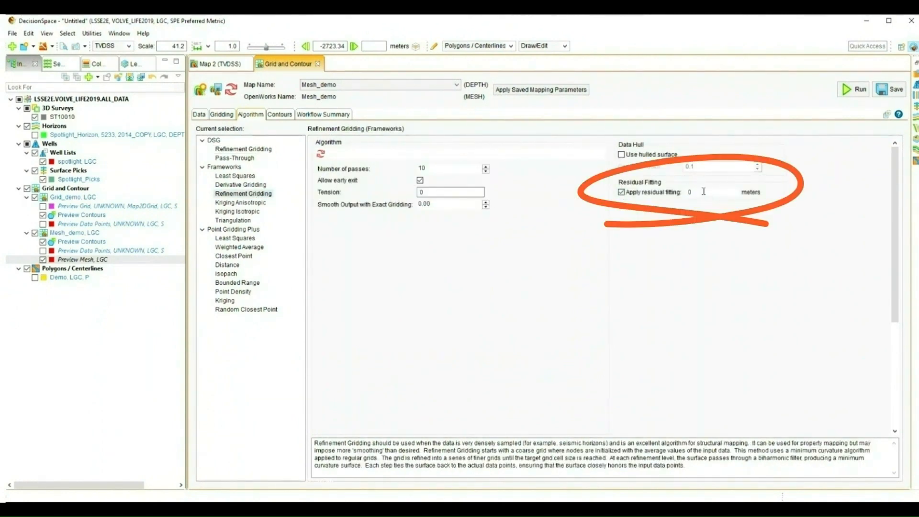
pyautogui.press('BackSpace')
pyautogui.write('100')
pyautogui.click(854, 89)
# - Recreate the back interpolation table for the preview mesh with Spotlight_Picks, review the deltas, and return to the Grid and Contour workspace
pyautogui.rightClick(80, 260)
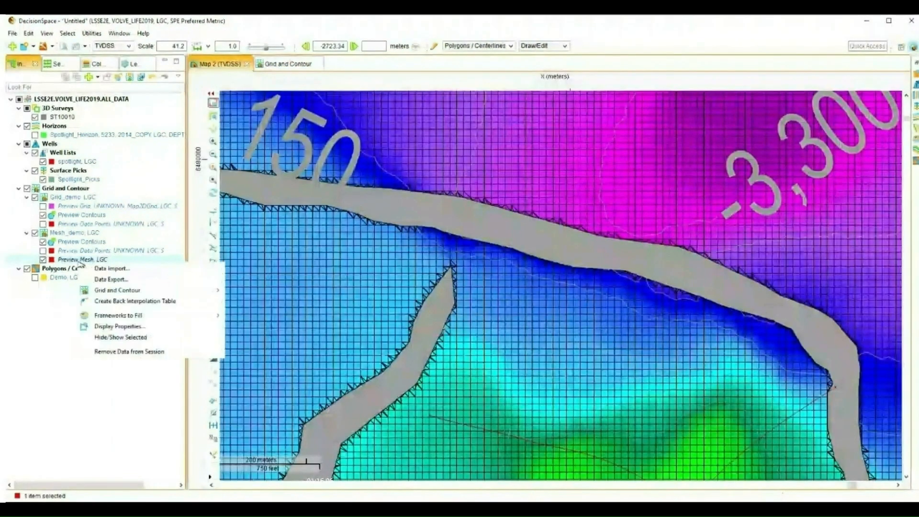
pyautogui.rightClick(122, 269)
pyautogui.click(153, 300)
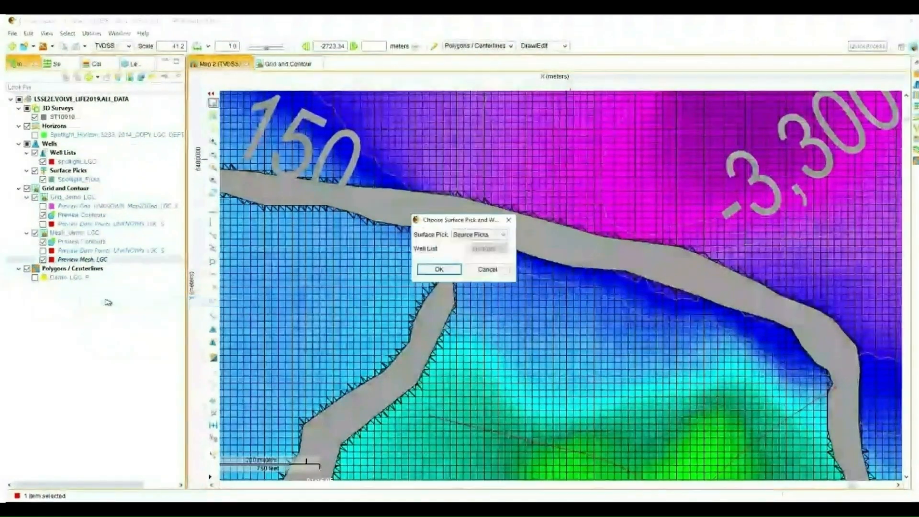
pyautogui.click(479, 234)
pyautogui.click(476, 245)
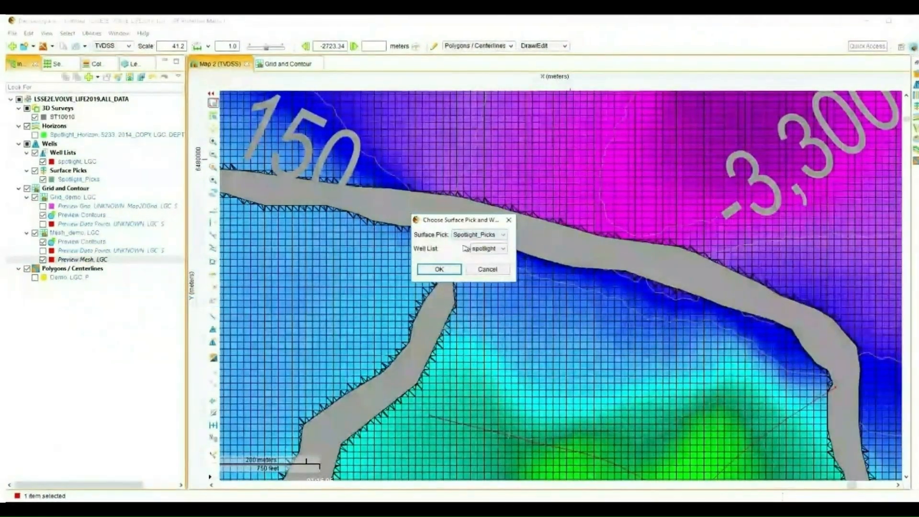
pyautogui.click(452, 271)
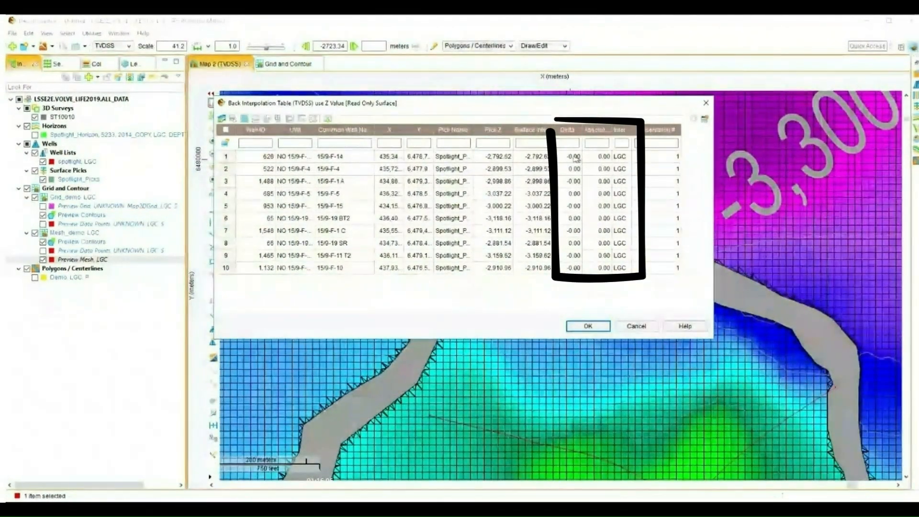
pyautogui.click(576, 182)
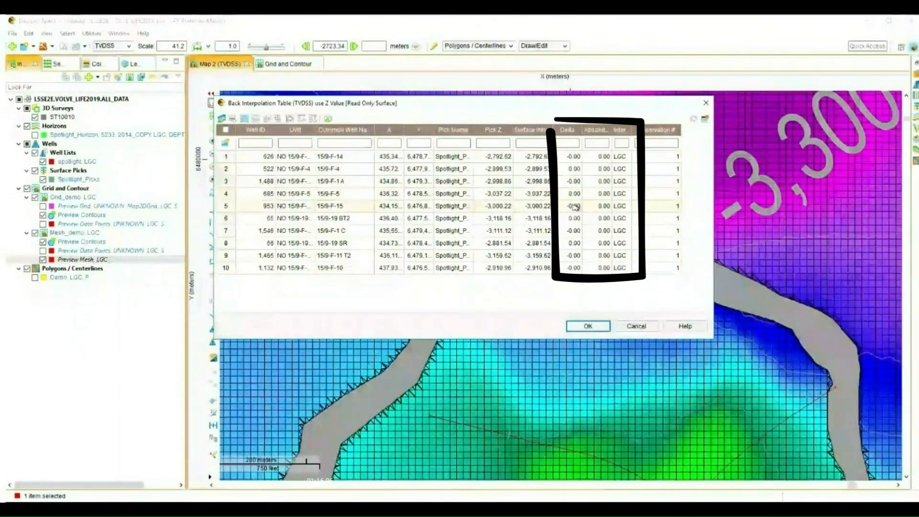
pyautogui.click(593, 326)
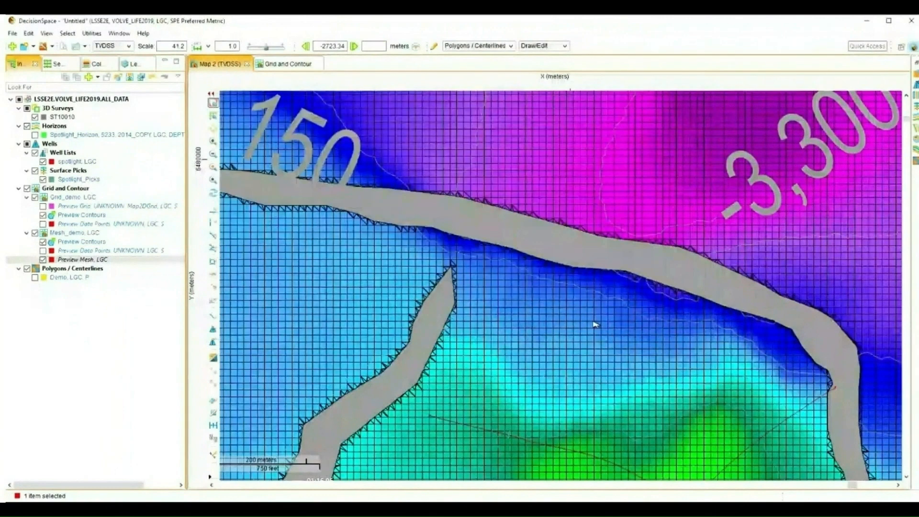
pyautogui.click(288, 64)
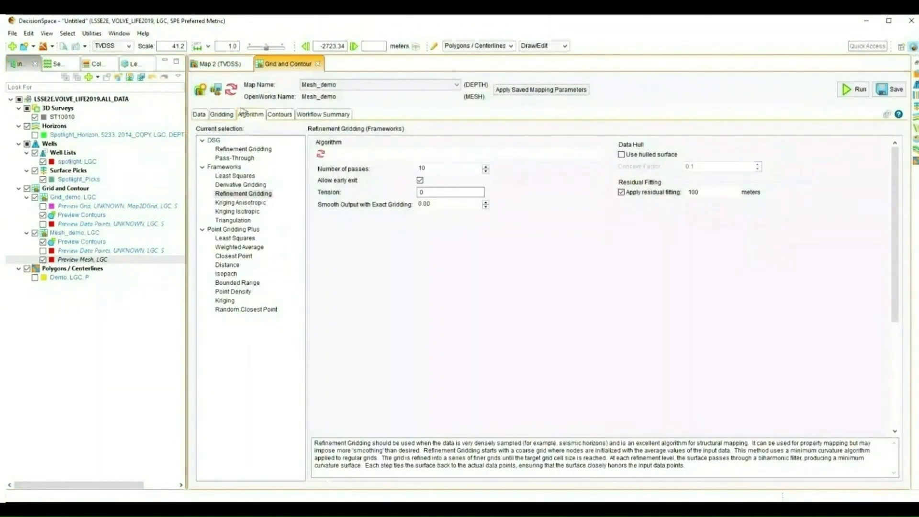
pyautogui.click(243, 159)
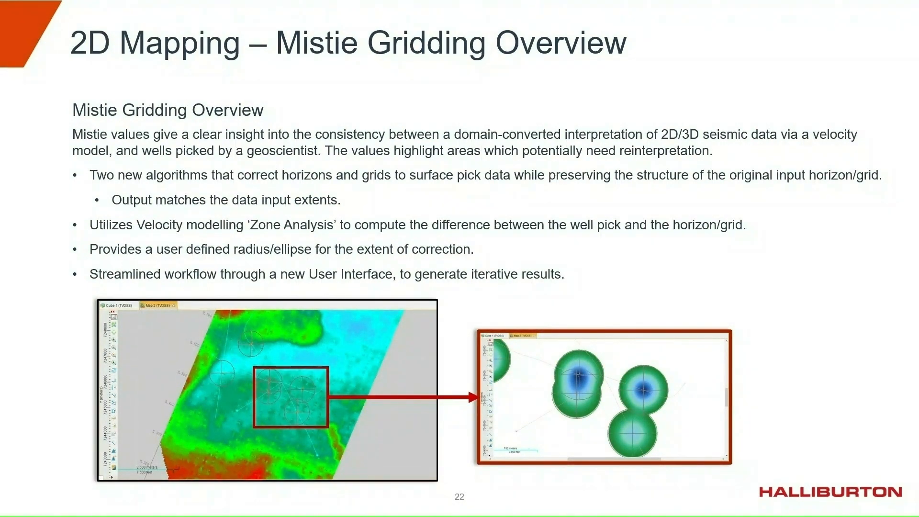
pyautogui.press('Right')
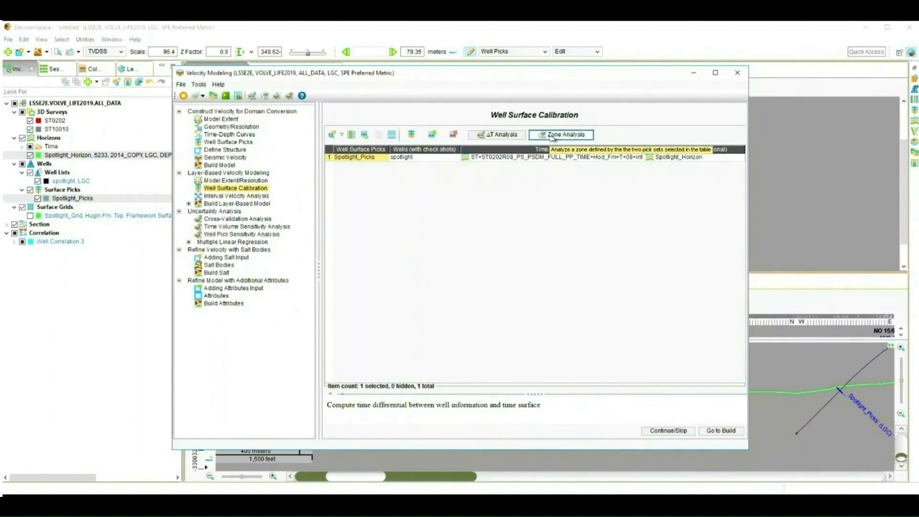
# - Run Zone Analysis for Spotlight_Picks against the depth horizon, review the deltas, and close the Velocity Modeling window
pyautogui.click(553, 136)
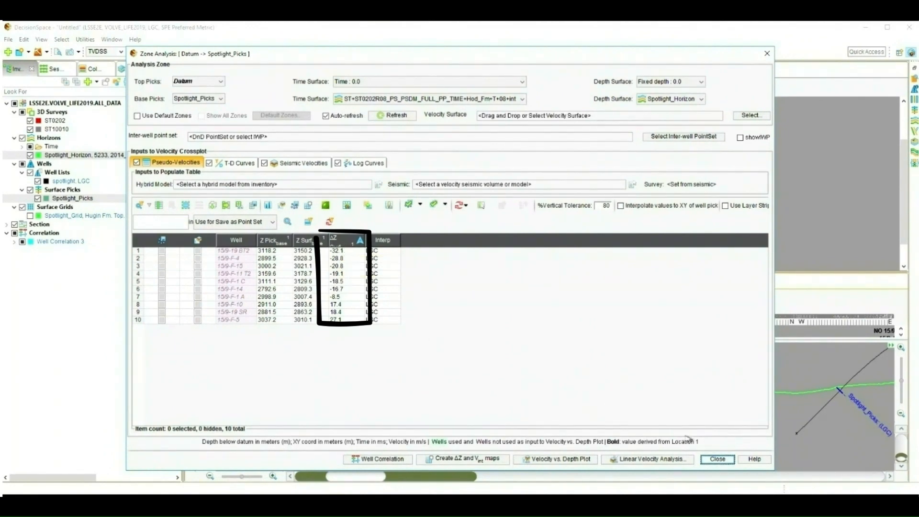
pyautogui.click(713, 458)
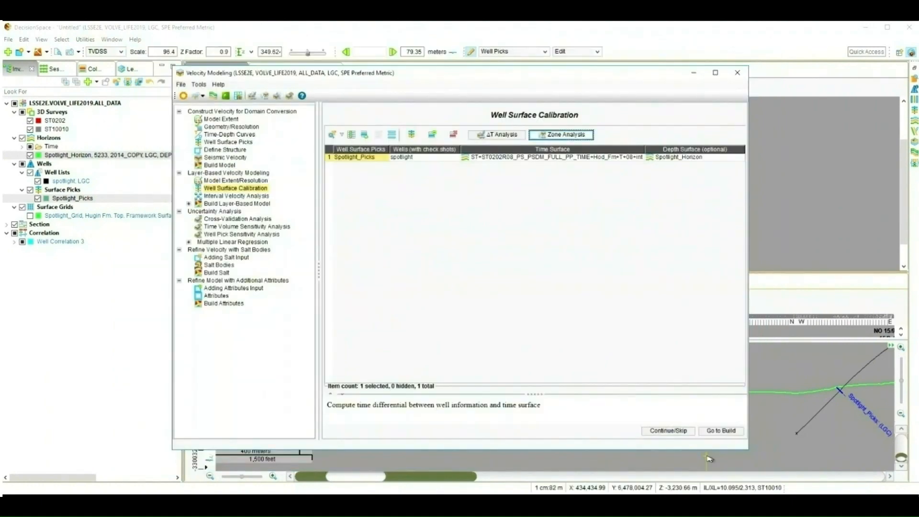
pyautogui.click(693, 73)
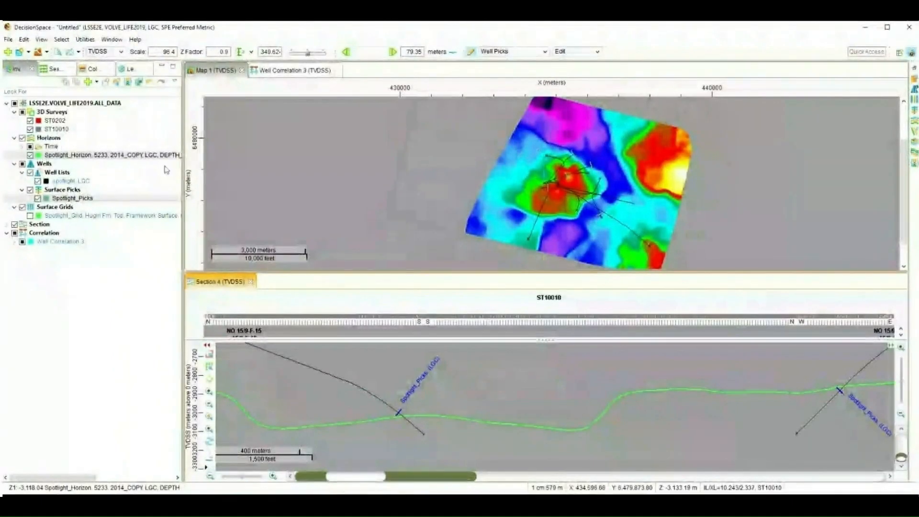
# - Open Residual Fit and Mistie Gridding for Spotlight_Horizon and select ST10010 as the 3D survey
pyautogui.click(72, 156)
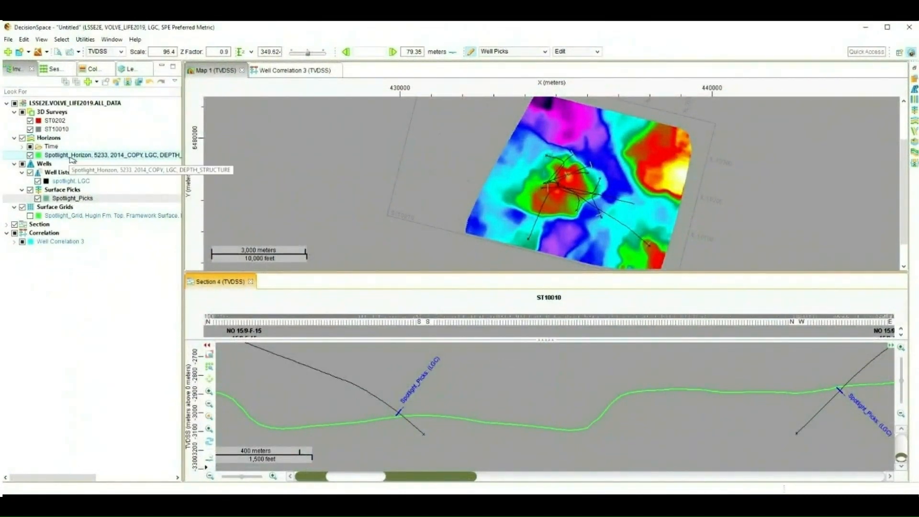
pyautogui.rightClick(107, 156)
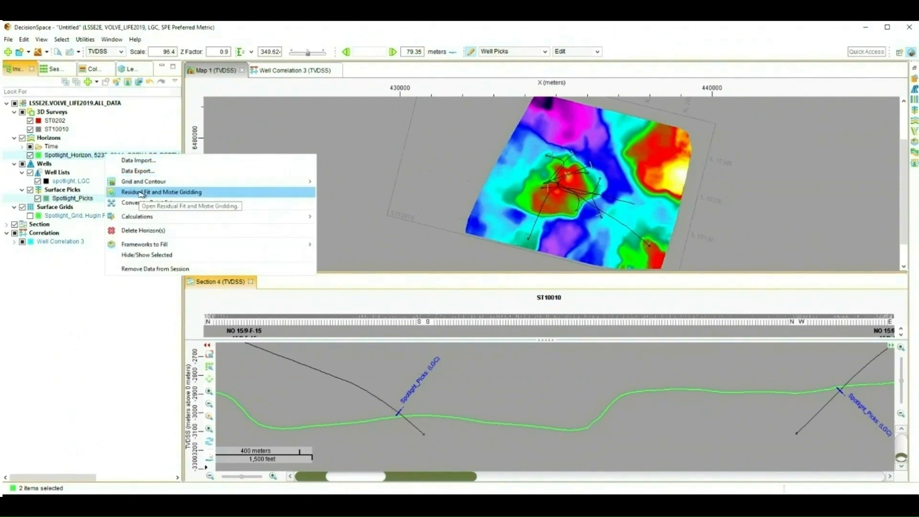
pyautogui.click(141, 193)
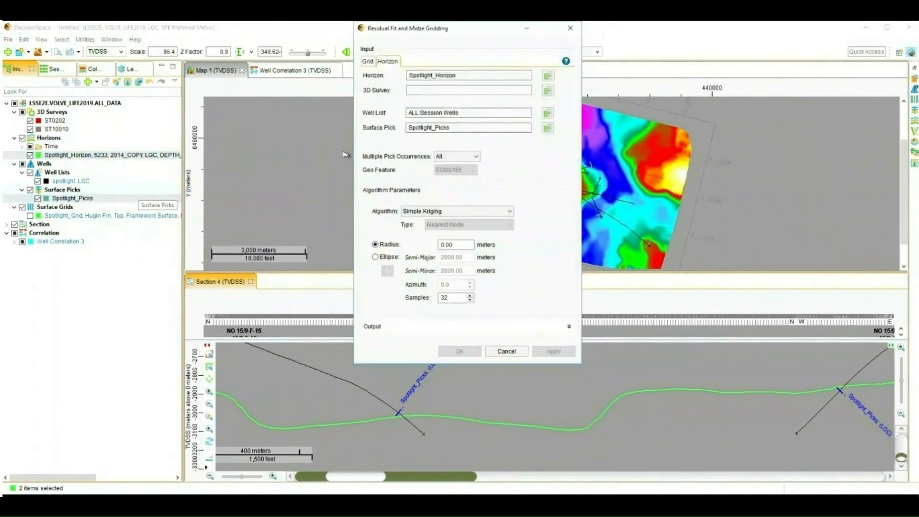
pyautogui.moveTo(292, 48); pyautogui.dragTo(234, 56)
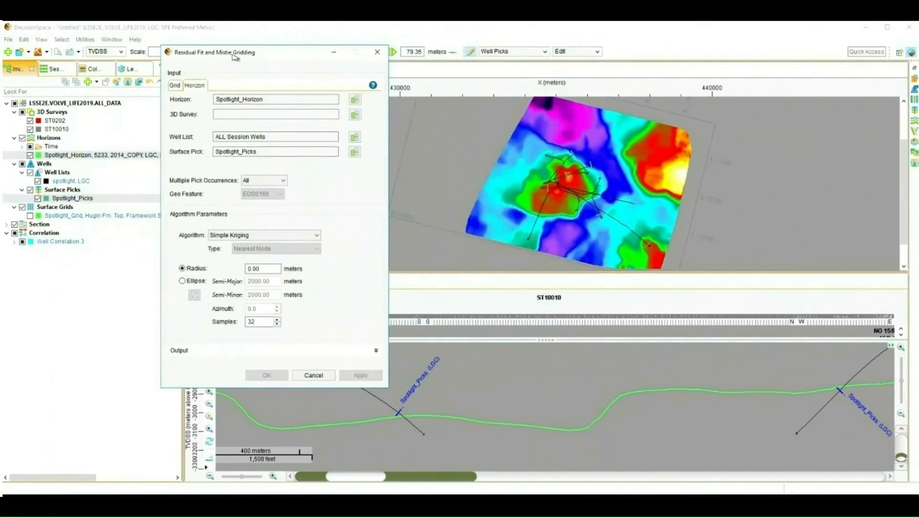
pyautogui.click(355, 114)
pyautogui.click(212, 130)
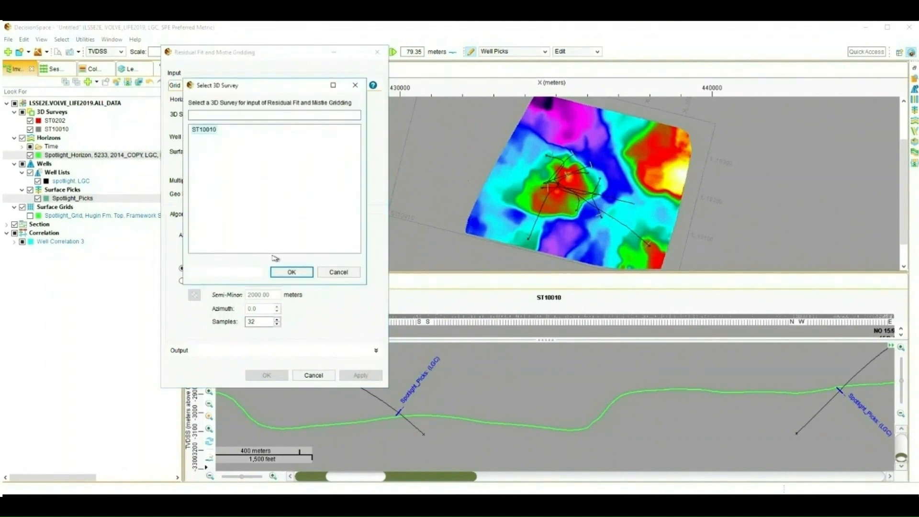
pyautogui.click(279, 272)
# - Set the well list to spotlight, LGC and the surface pick to Spotlight_Picks
pyautogui.click(354, 138)
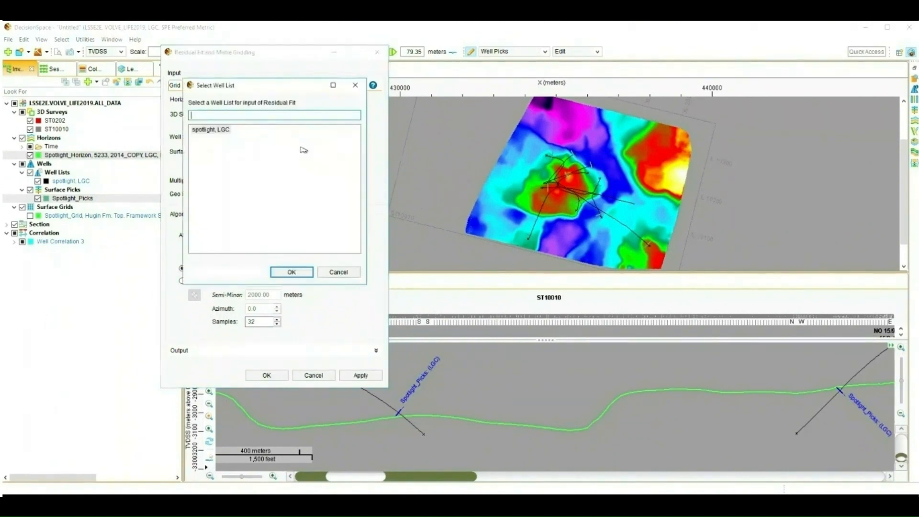
pyautogui.click(221, 135)
pyautogui.click(301, 275)
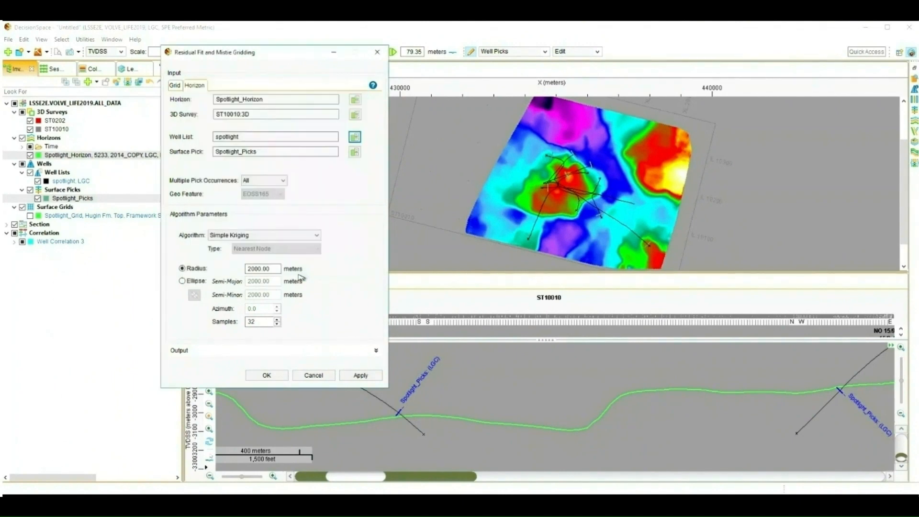
pyautogui.click(355, 152)
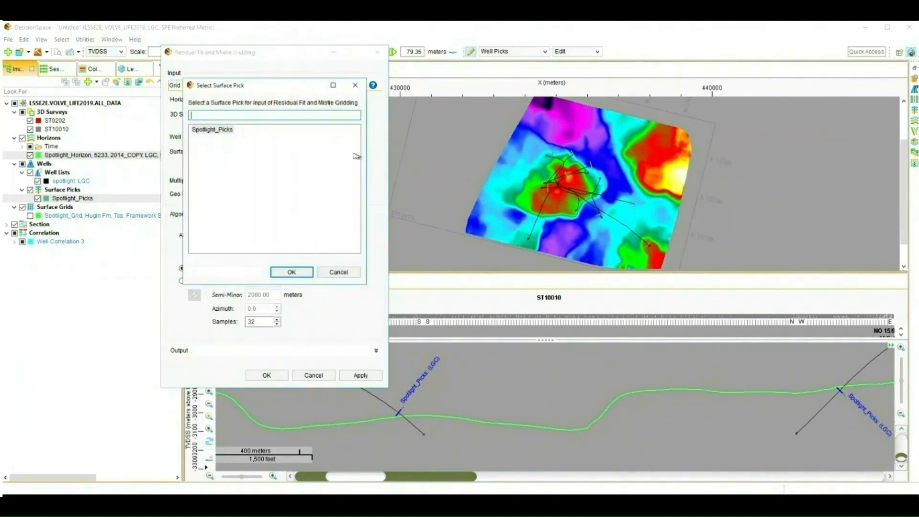
pyautogui.click(291, 272)
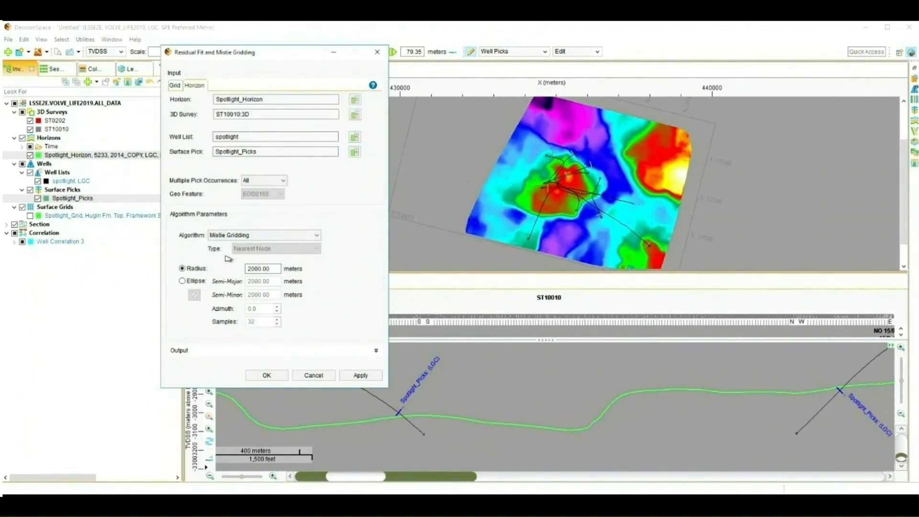
# - Use an elliptical correction extent with 500 m semi-major and 300 m semi-minor axes, showing the ellipses on the map
pyautogui.click(182, 281)
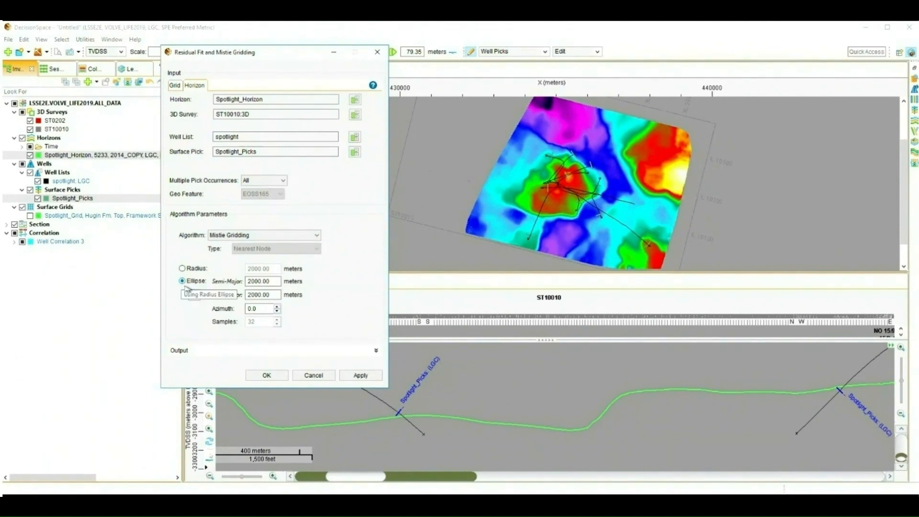
pyautogui.click(195, 296)
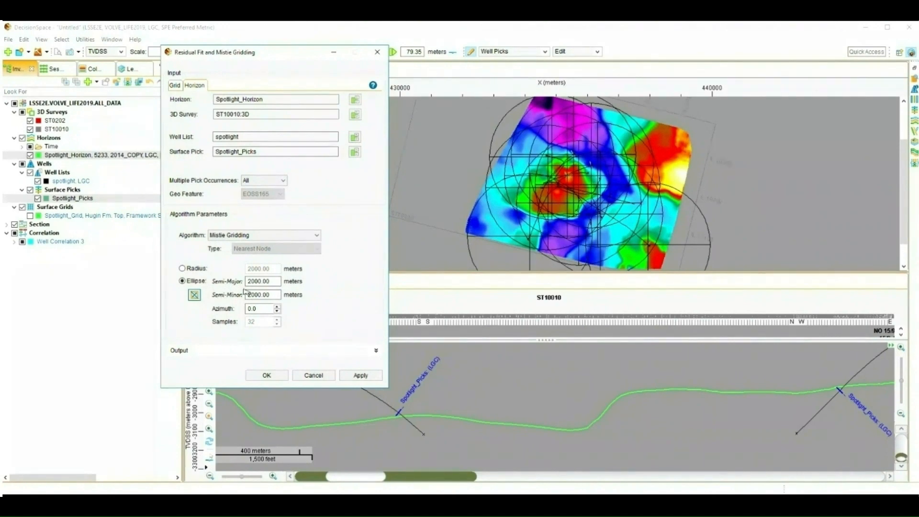
pyautogui.moveTo(278, 282); pyautogui.dragTo(247, 282)
pyautogui.write('500')
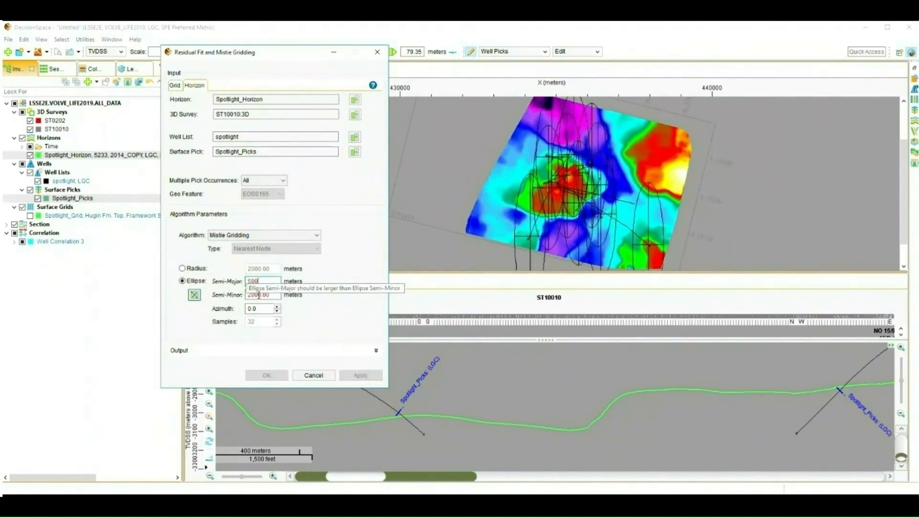
pyautogui.click(276, 295)
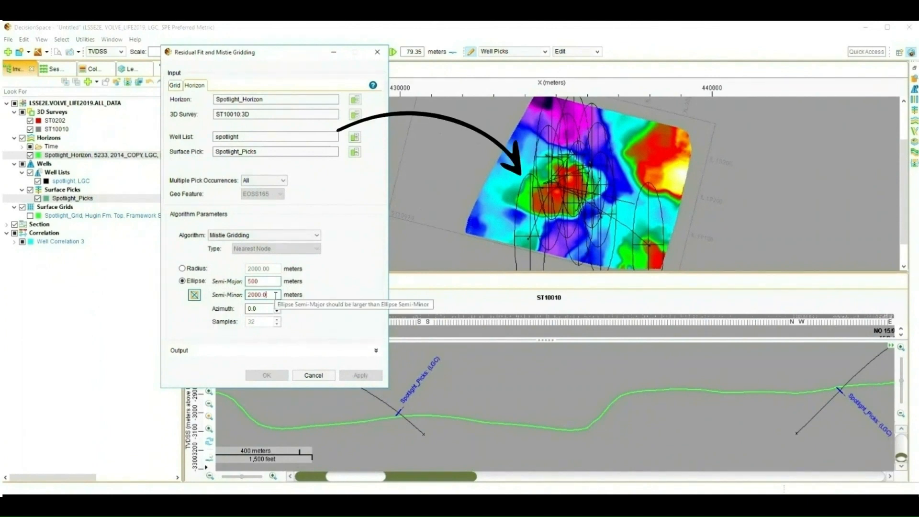
pyautogui.press('BackSpace')
pyautogui.press('BackSpace')
pyautogui.press('BackSpace')
pyautogui.press('BackSpace')
pyautogui.press('BackSpace')
pyautogui.press('BackSpace')
pyautogui.write('3')
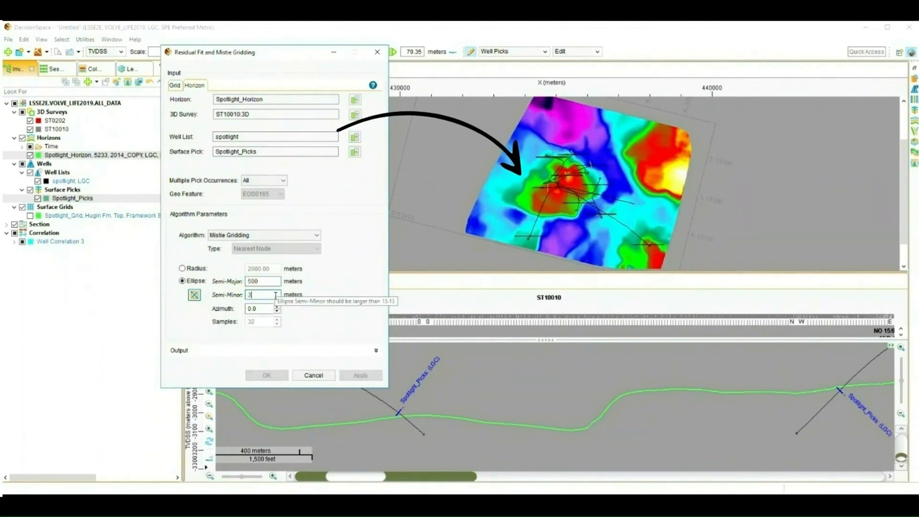
pyautogui.write('00')
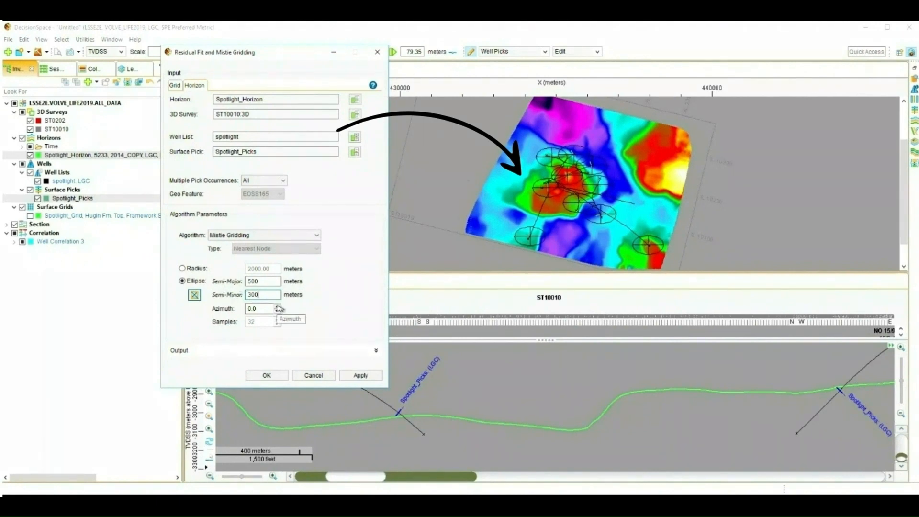
# - Increase the ellipse azimuth step by step to rotate the correction ellipses
pyautogui.click(278, 307)
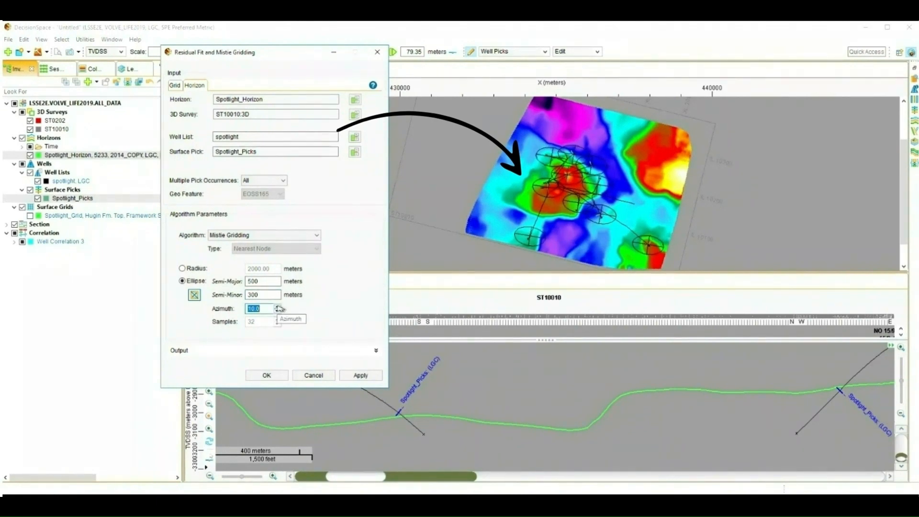
pyautogui.click(278, 307)
pyautogui.click(277, 307)
pyautogui.click(278, 306)
pyautogui.click(277, 306)
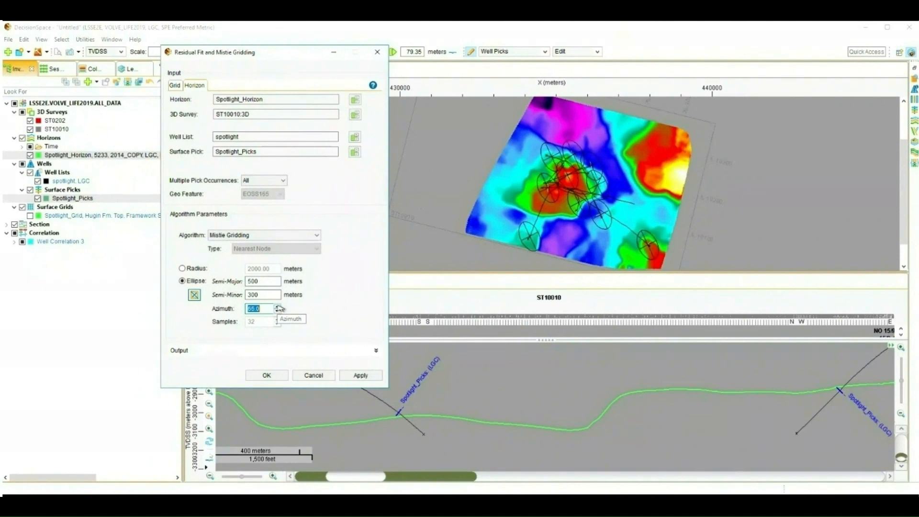
pyautogui.click(277, 306)
# - Apply the mistie gridding with corrected and difference map outputs enabled, then close the dialog
pyautogui.click(376, 351)
pyautogui.scroll(-5, 368, 287)
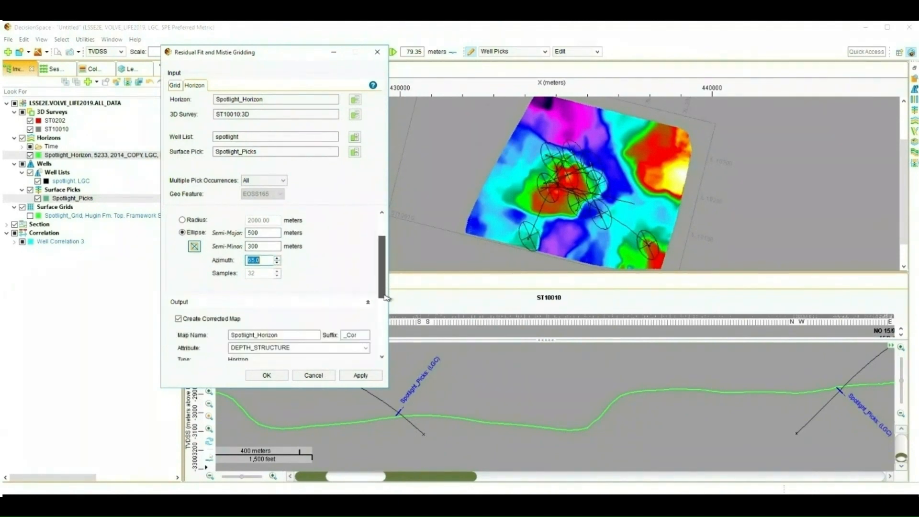
pyautogui.click(360, 375)
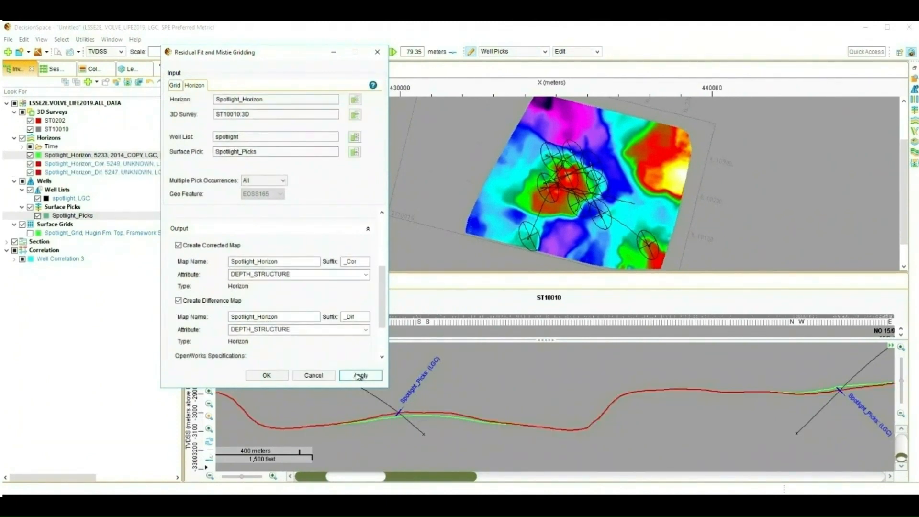
pyautogui.click(335, 52)
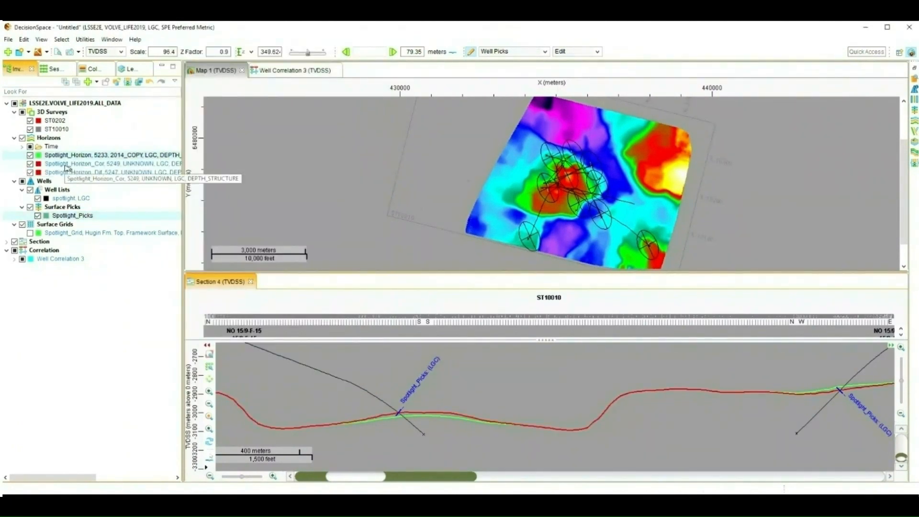
# - Compare the corrected horizon with the original, then display only the difference map on the map
pyautogui.click(31, 164)
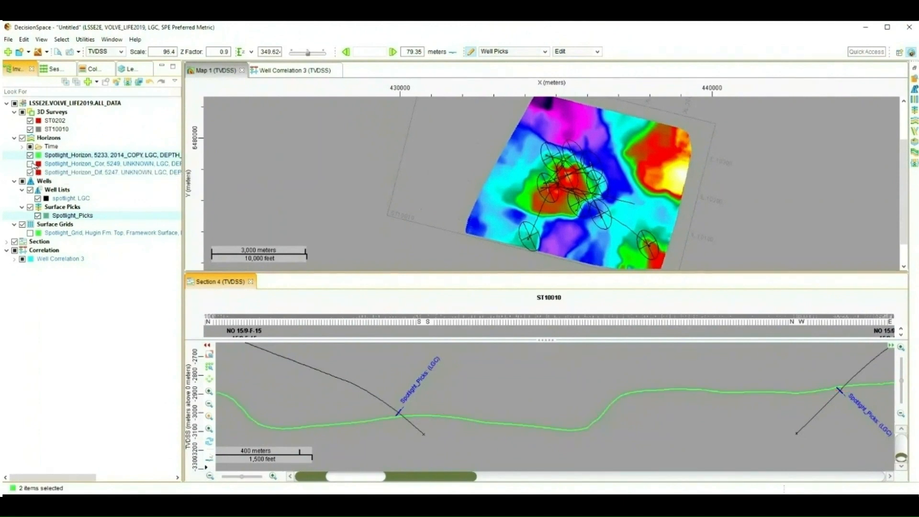
pyautogui.click(31, 164)
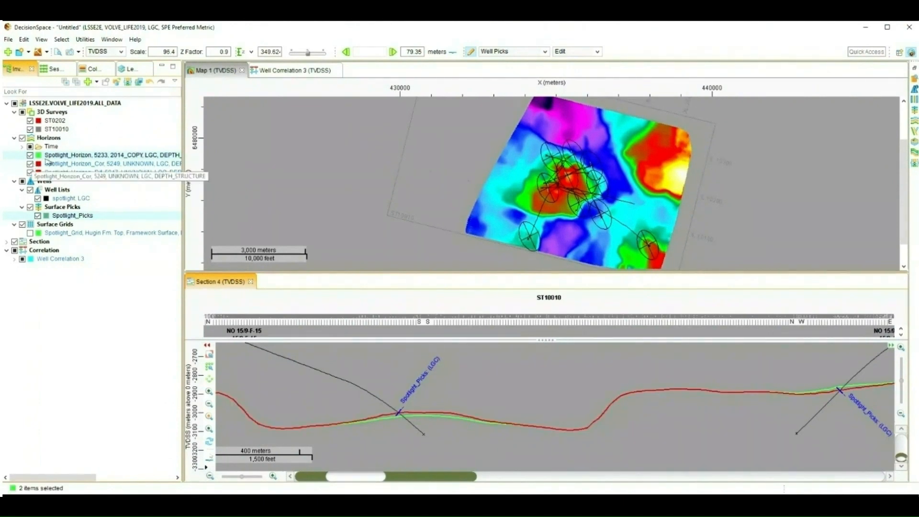
pyautogui.click(219, 71)
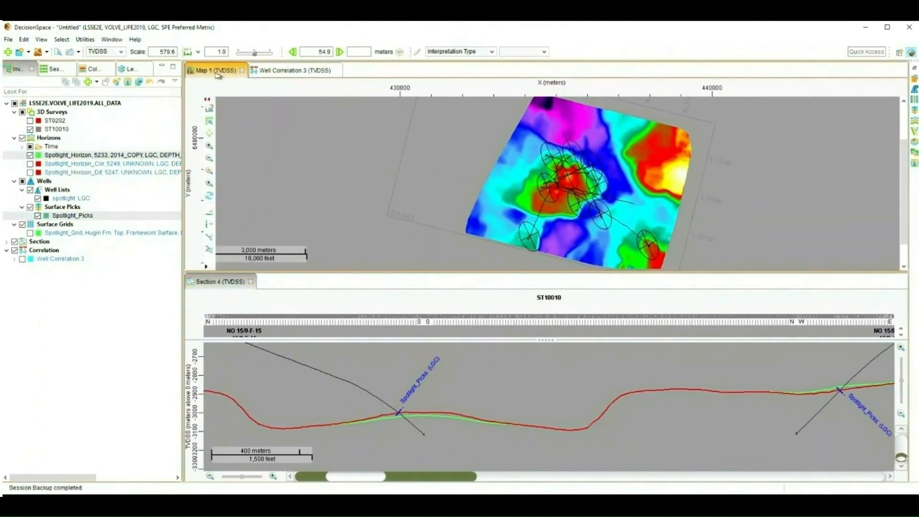
pyautogui.click(30, 156)
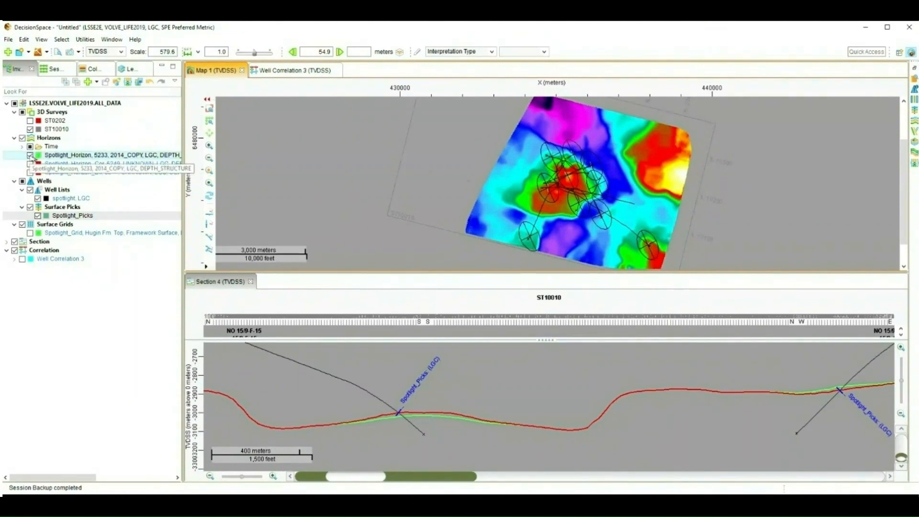
pyautogui.click(30, 156)
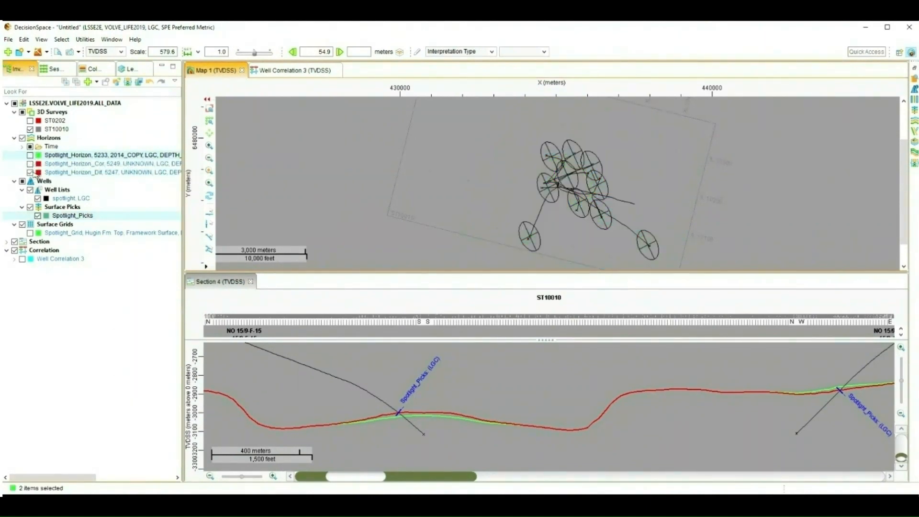
pyautogui.click(30, 172)
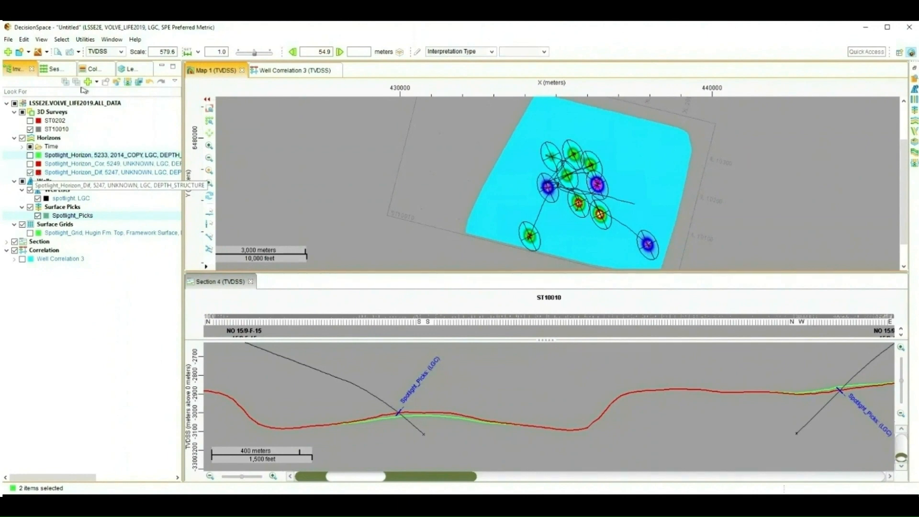
# - Enable the logarithmic histogram in the difference map's color map settings
pyautogui.click(92, 69)
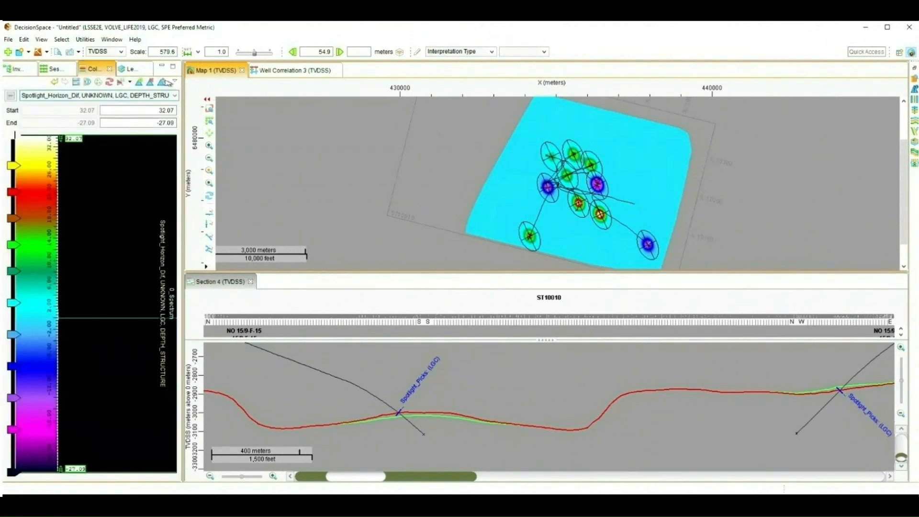
pyautogui.click(175, 81)
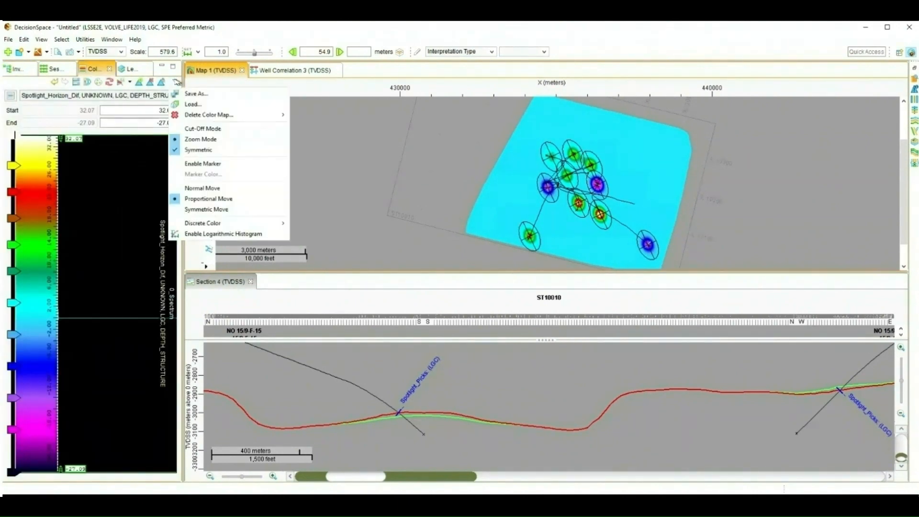
pyautogui.click(202, 234)
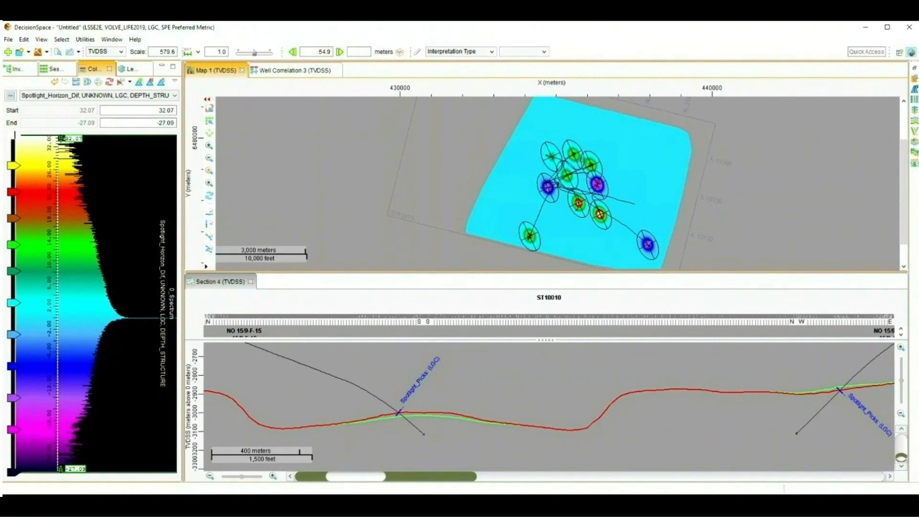
# - Set the calibration depth surface to Spotlight_Horizon_Cor and rerun Zone Analysis to review the deltas
pyautogui.click(202, 504)
pyautogui.click(227, 485)
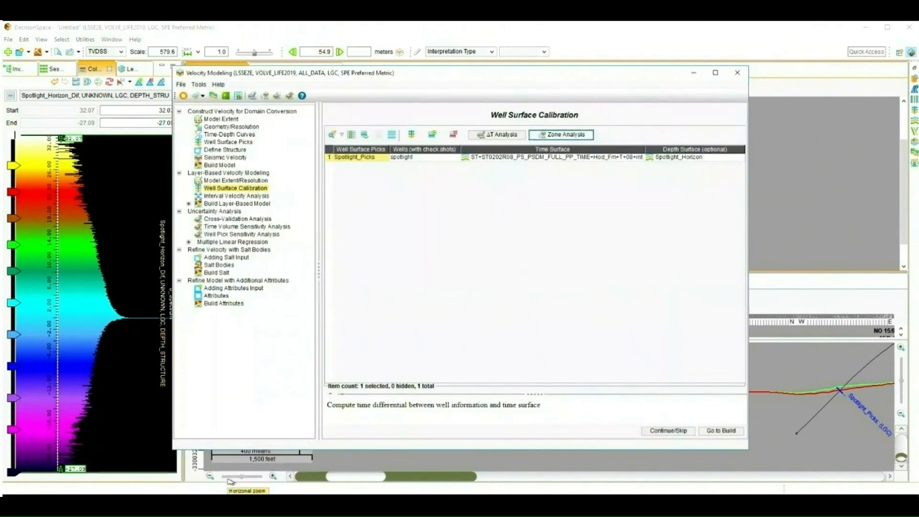
pyautogui.click(672, 159)
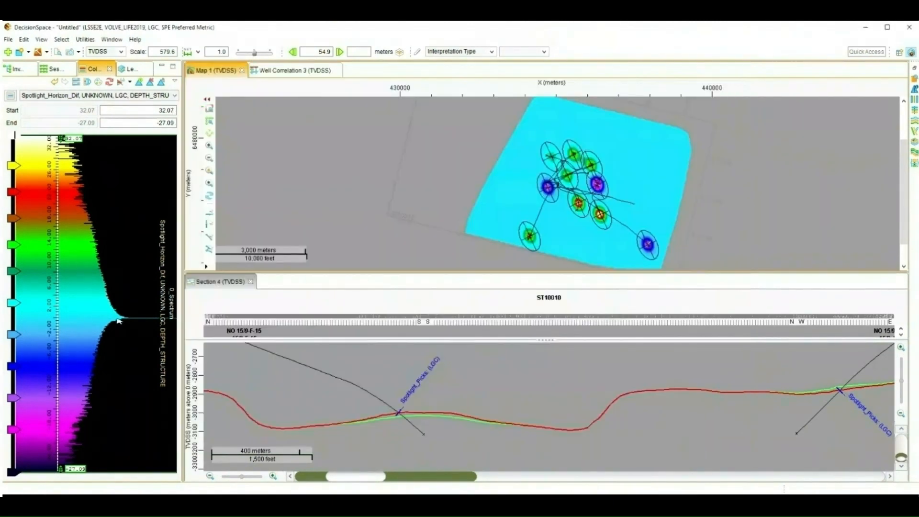
pyautogui.click(372, 193)
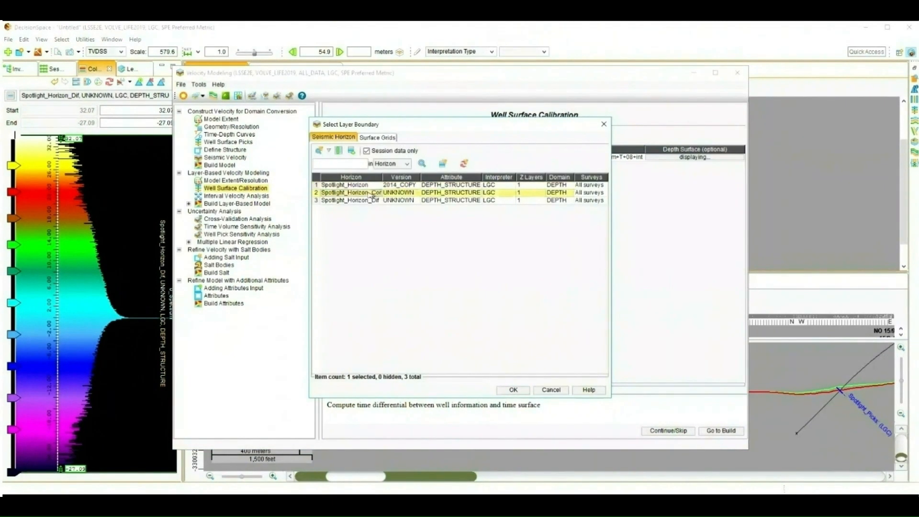
pyautogui.click(513, 390)
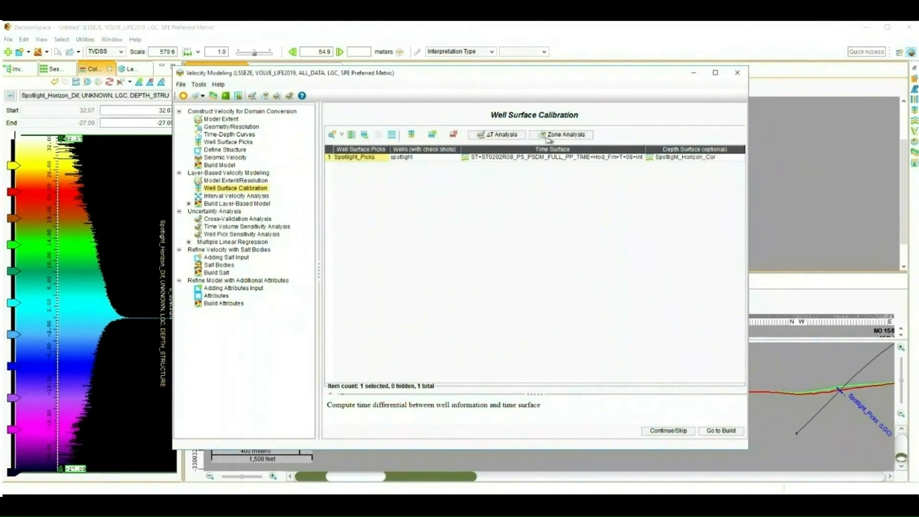
pyautogui.click(548, 136)
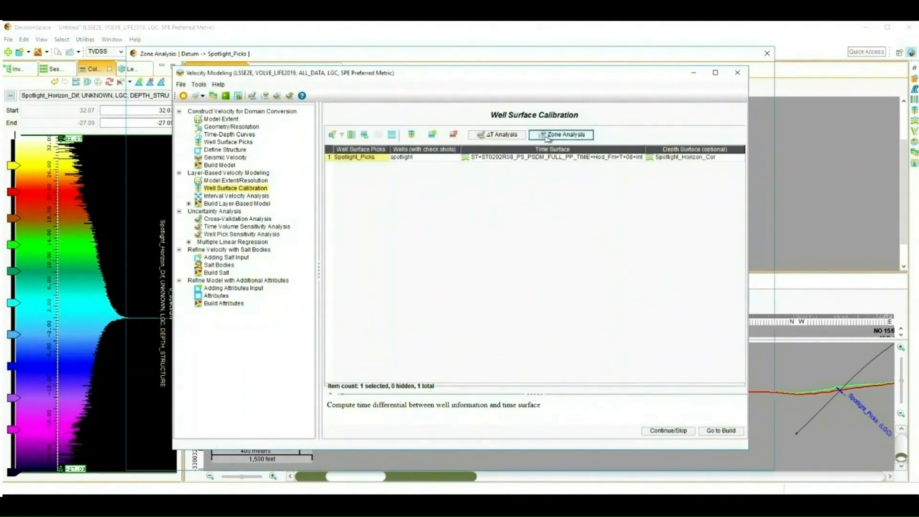
pyautogui.click(427, 274)
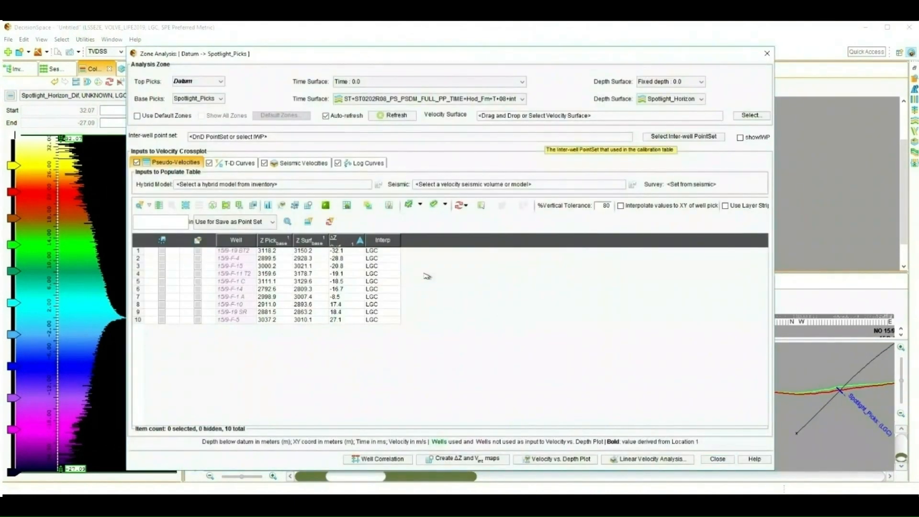